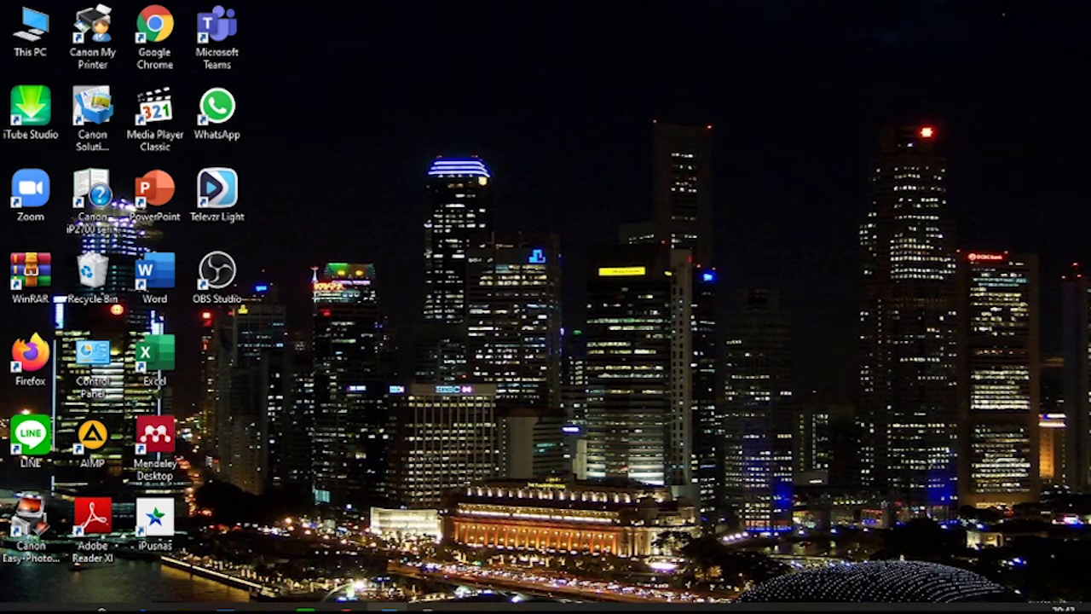
- Switch to the Contoh Paper document in Word and go to its cover page
click(388, 611)
scroll(557, 441, up, 3)
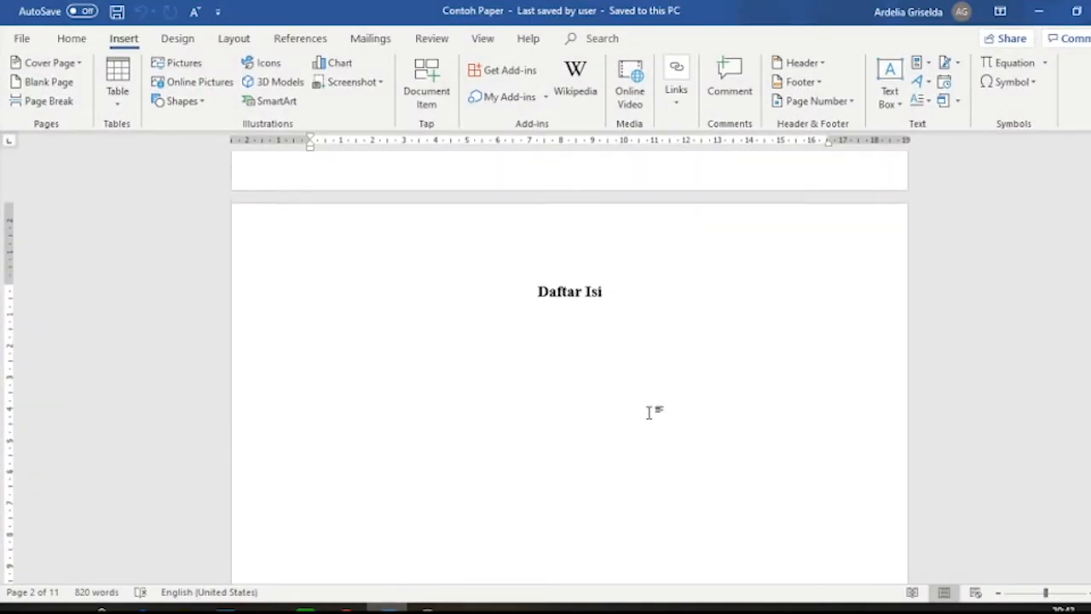
scroll(707, 505, up, 10)
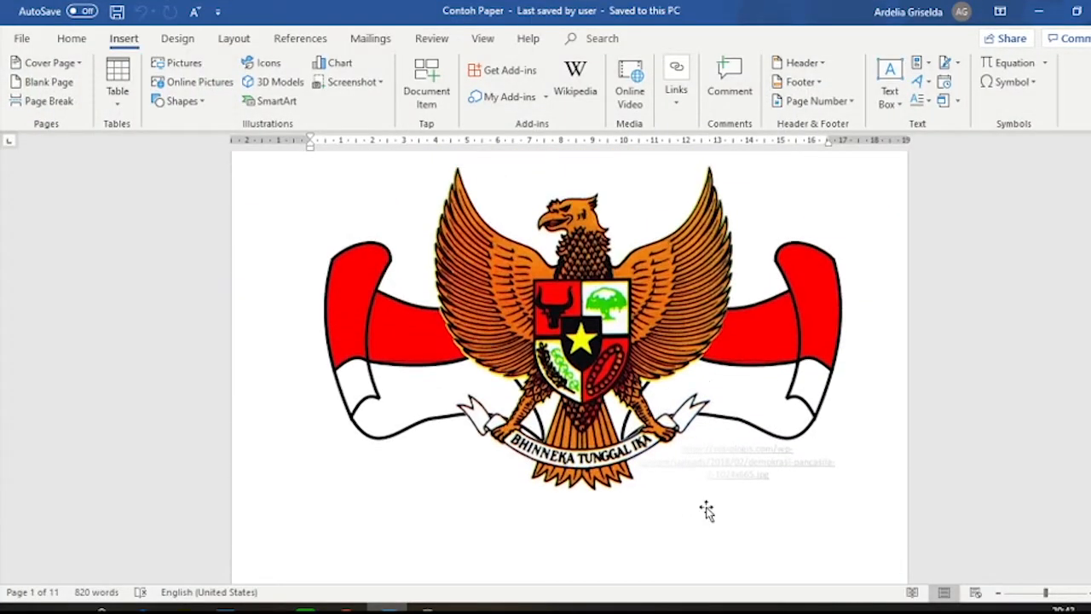
scroll(707, 509, up, 1)
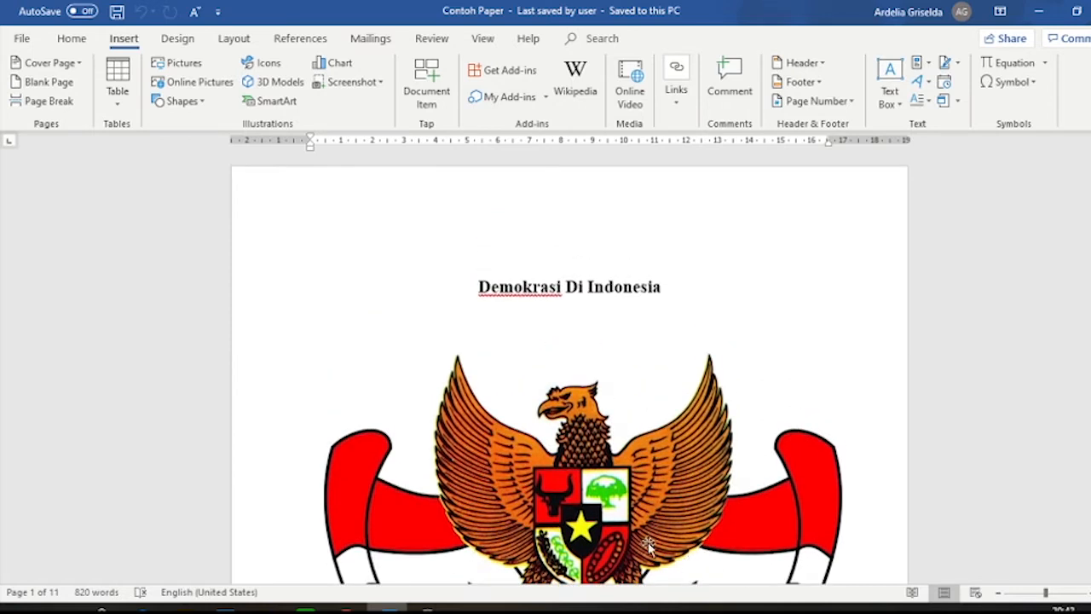
- Look over the cover page titled Demokrasi Di Indonesia and the start of the Daftar Isi page
click(82, 43)
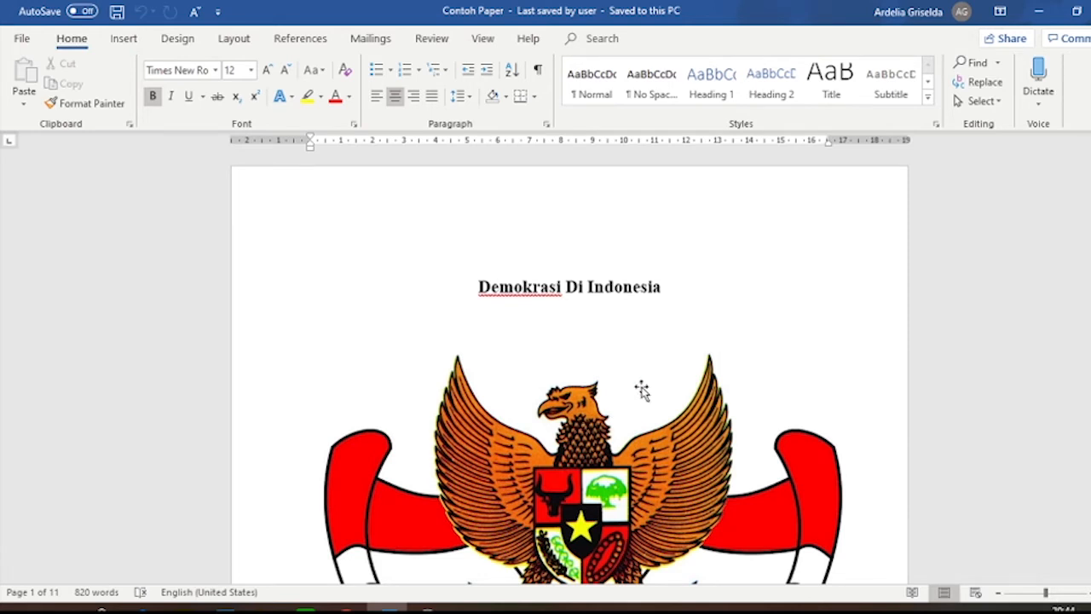
scroll(641, 394, down, 5)
scroll(628, 428, down, 5)
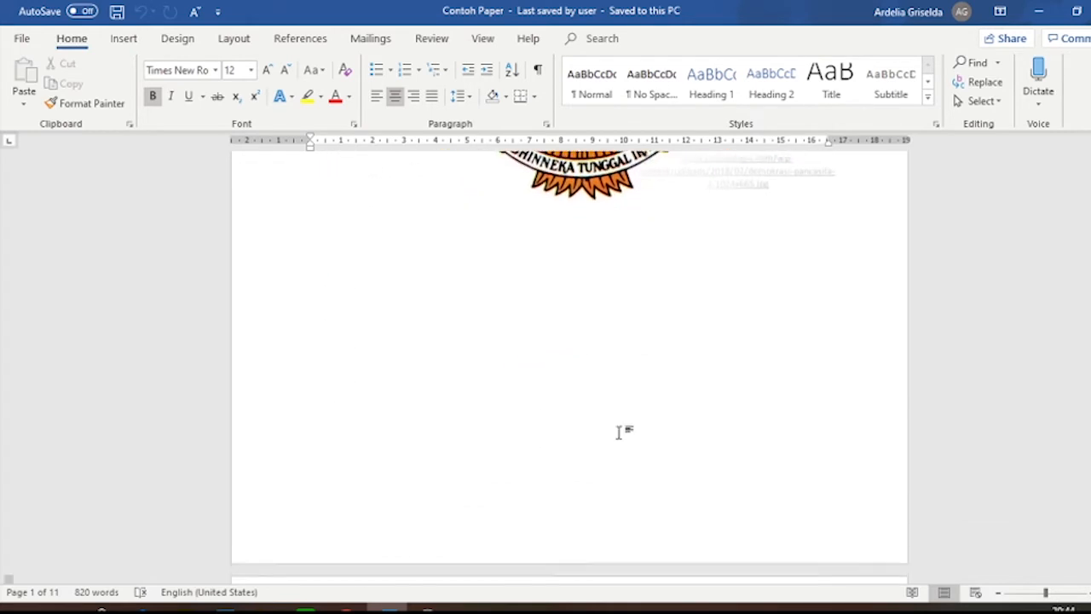
scroll(612, 381, up, 10)
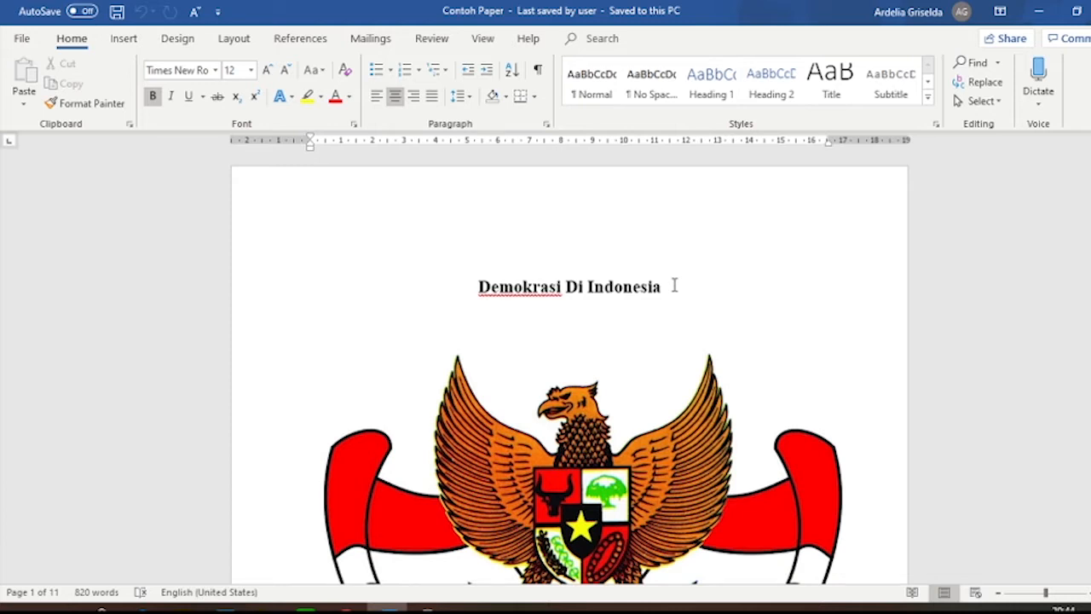
scroll(669, 332, down, 2)
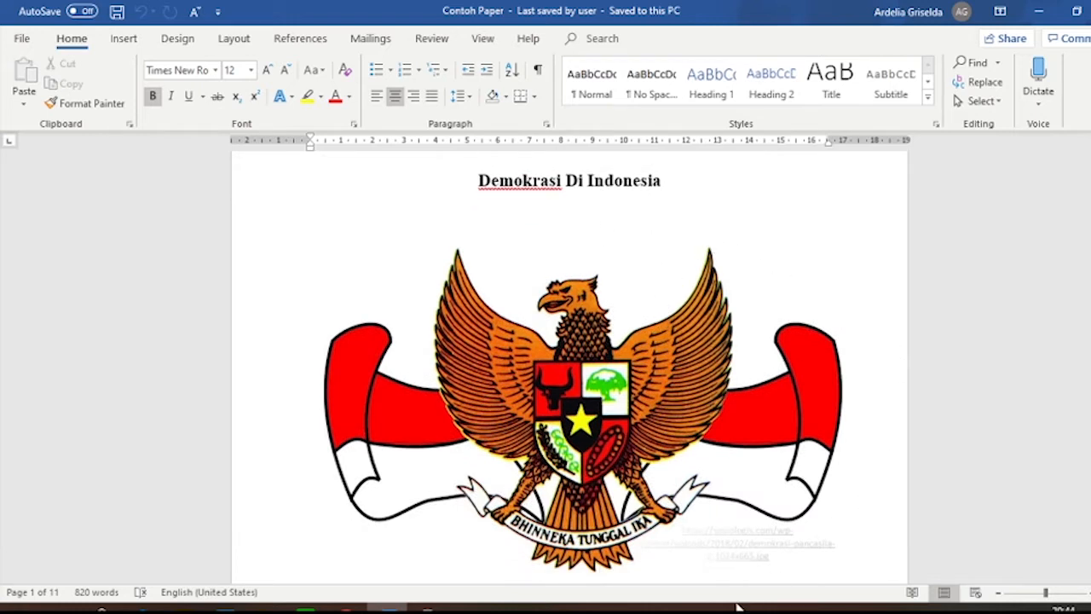
scroll(720, 503, down, 2)
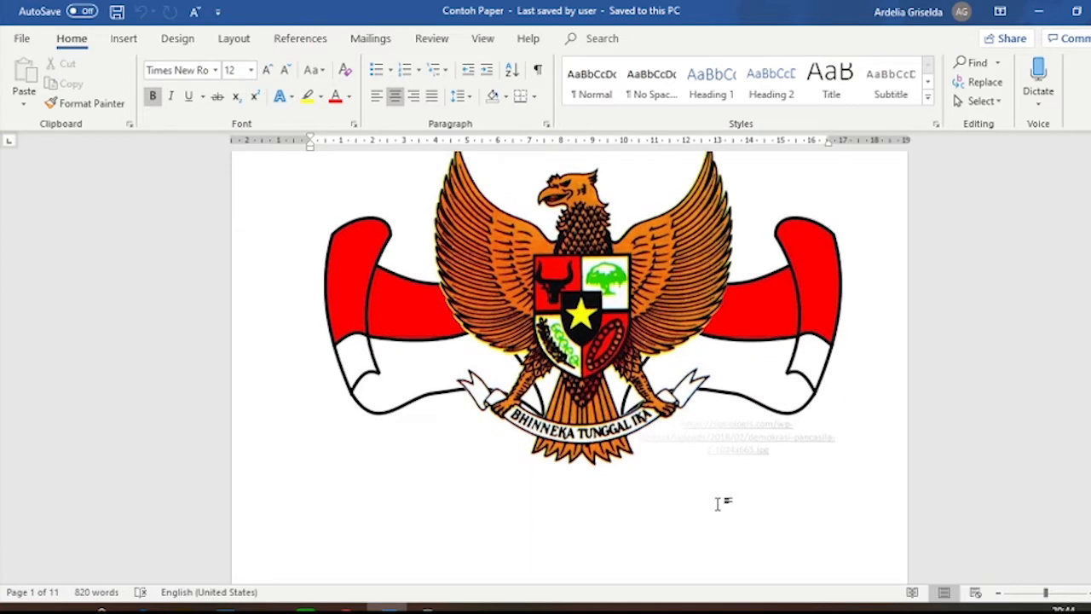
scroll(687, 471, down, 6)
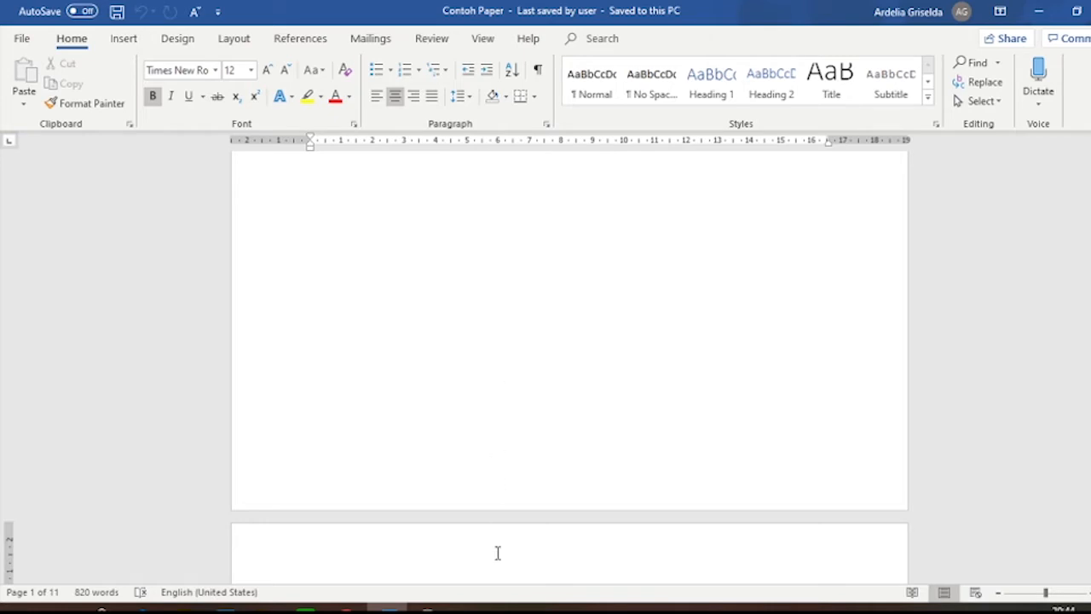
scroll(524, 478, down, 2)
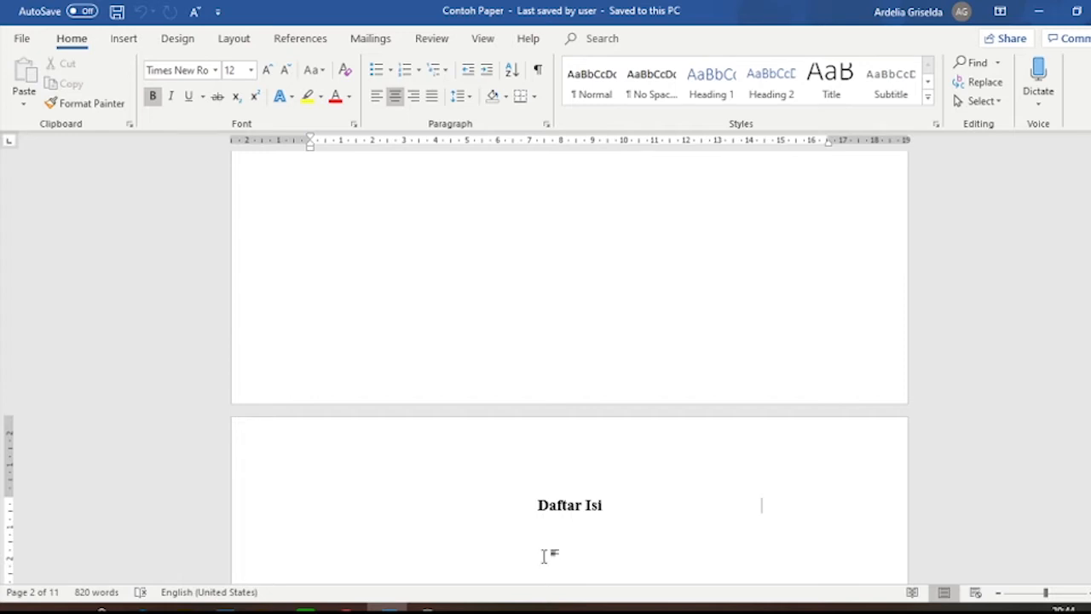
- Turn on the Section indicator in the status bar
key(alt)
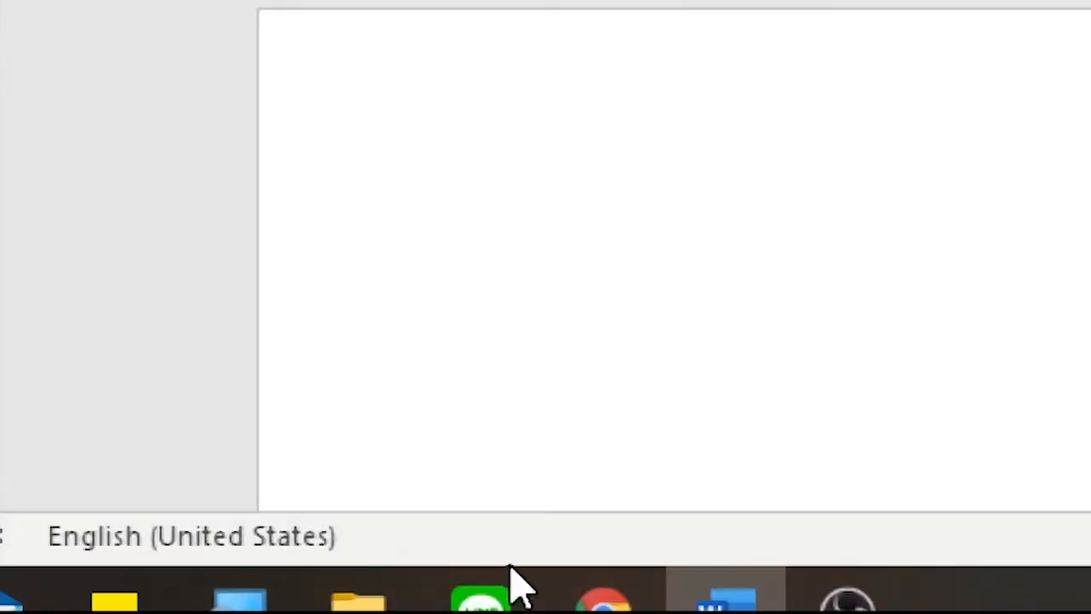
right_click(625, 534)
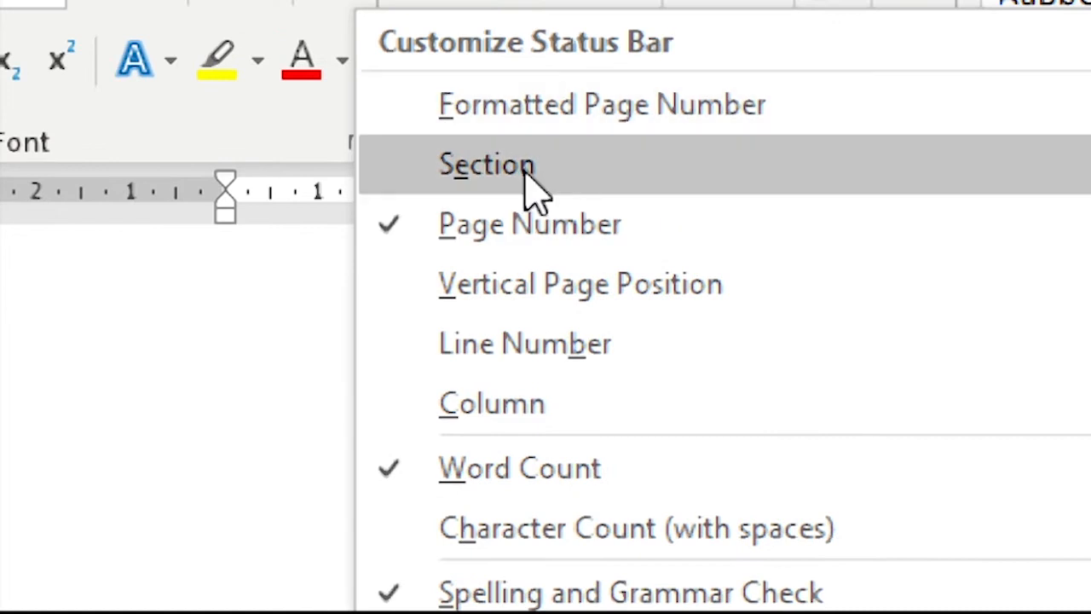
click(484, 113)
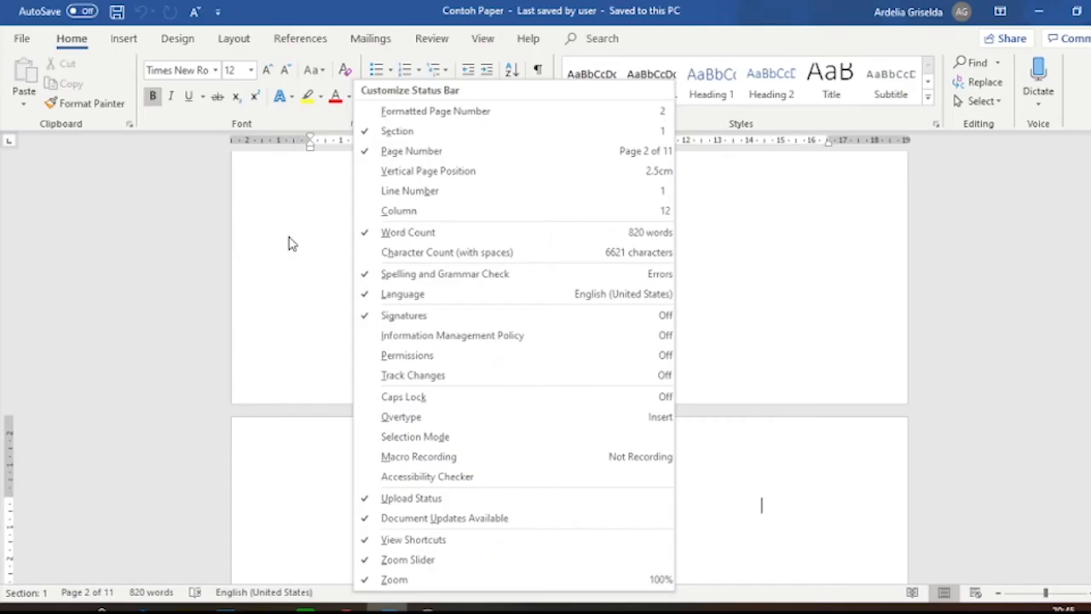
click(162, 480)
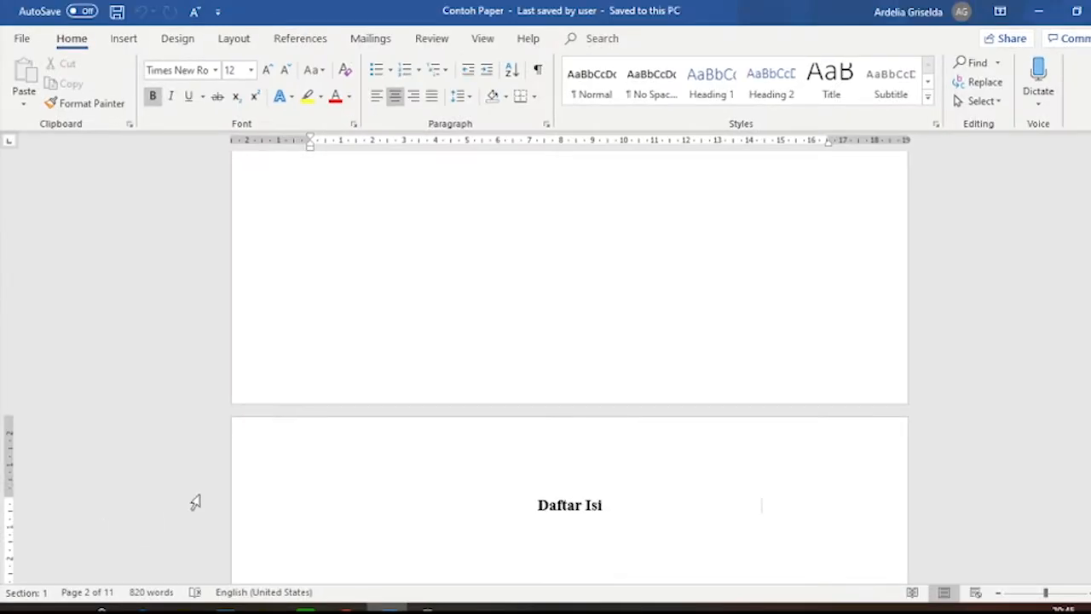
- Compare the section numbers of the cover page and the Daftar Isi page
scroll(448, 563, up, 5)
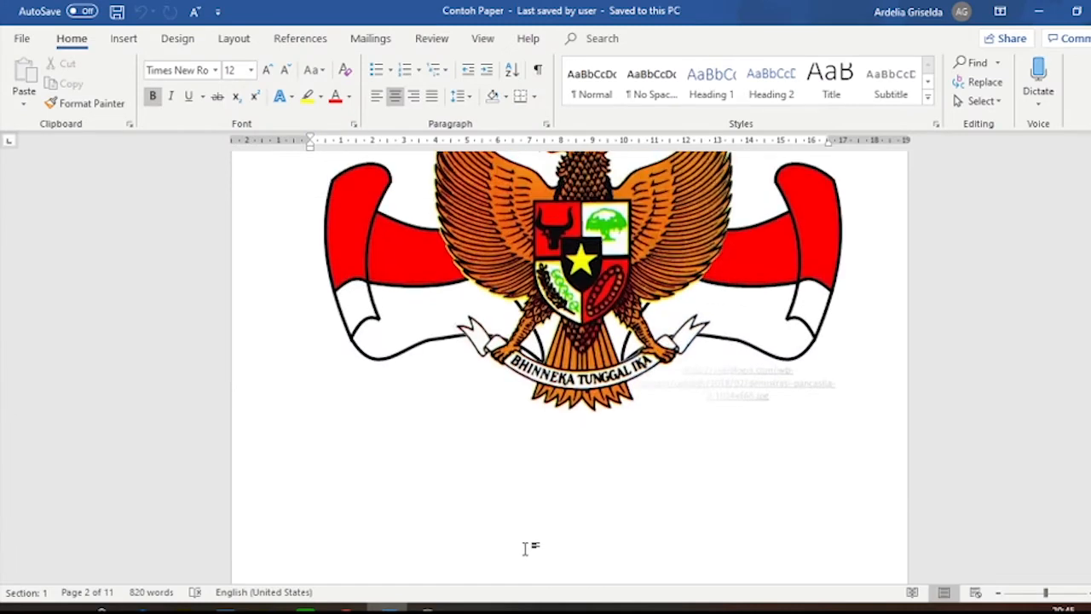
scroll(526, 549, up, 4)
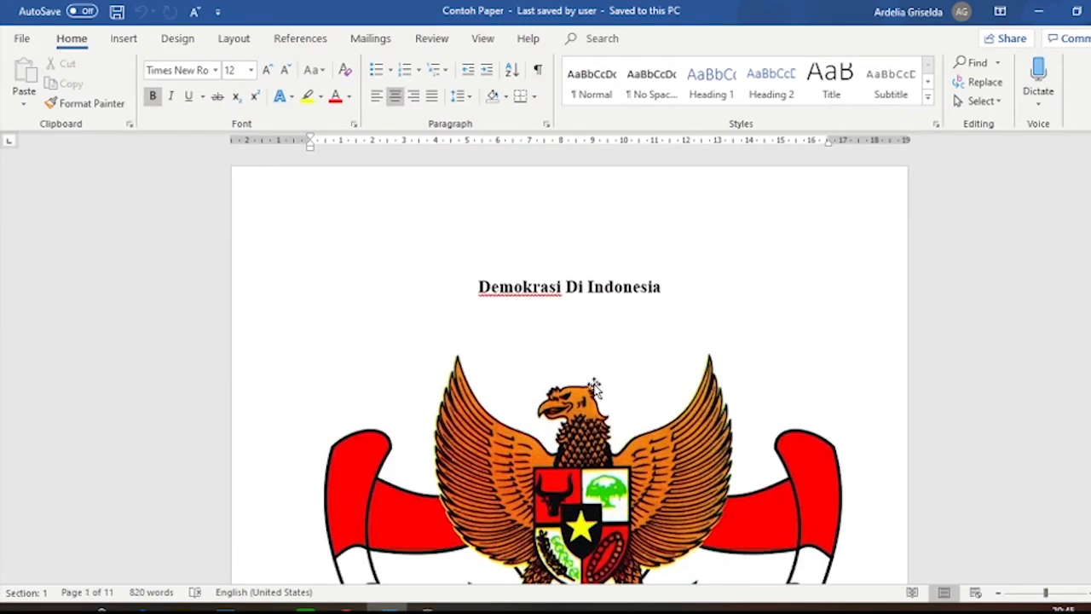
scroll(596, 341, down, 8)
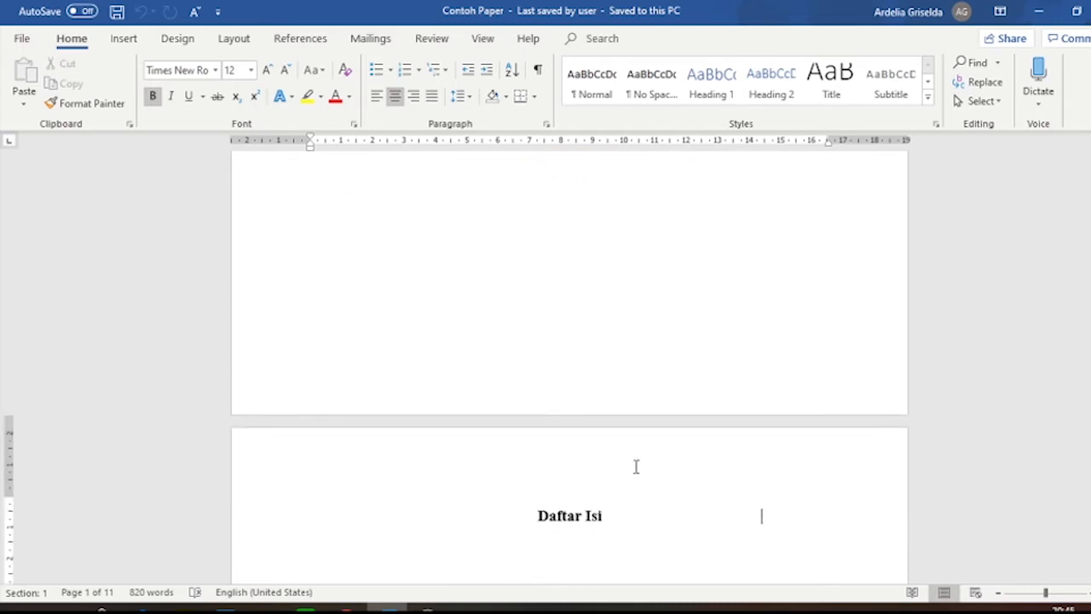
scroll(722, 445, up, 1)
scroll(722, 443, up, 10)
click(460, 284)
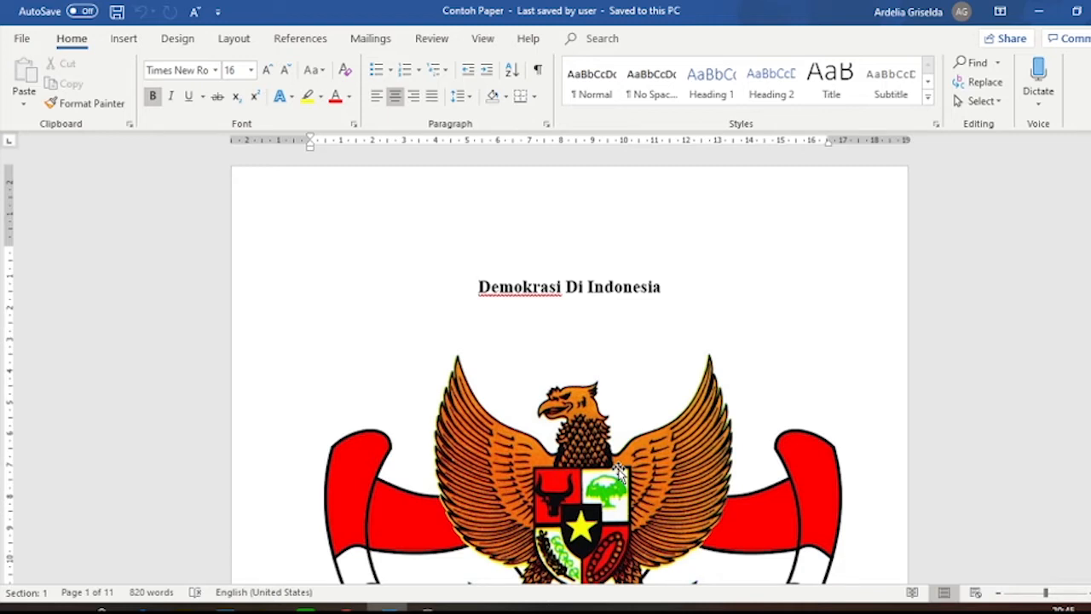
scroll(635, 537, down, 8)
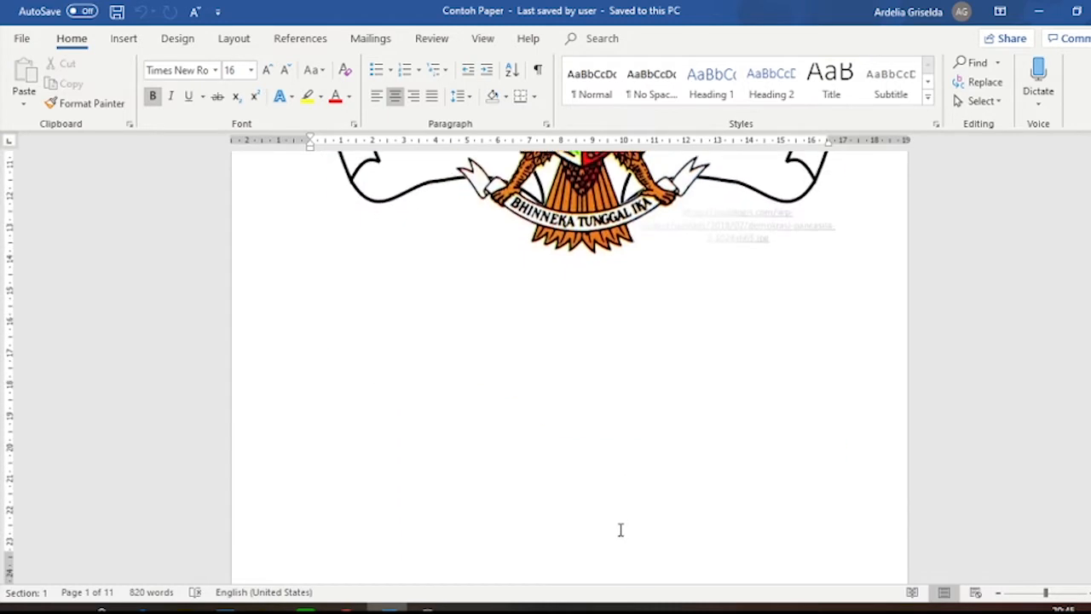
scroll(602, 513, down, 3)
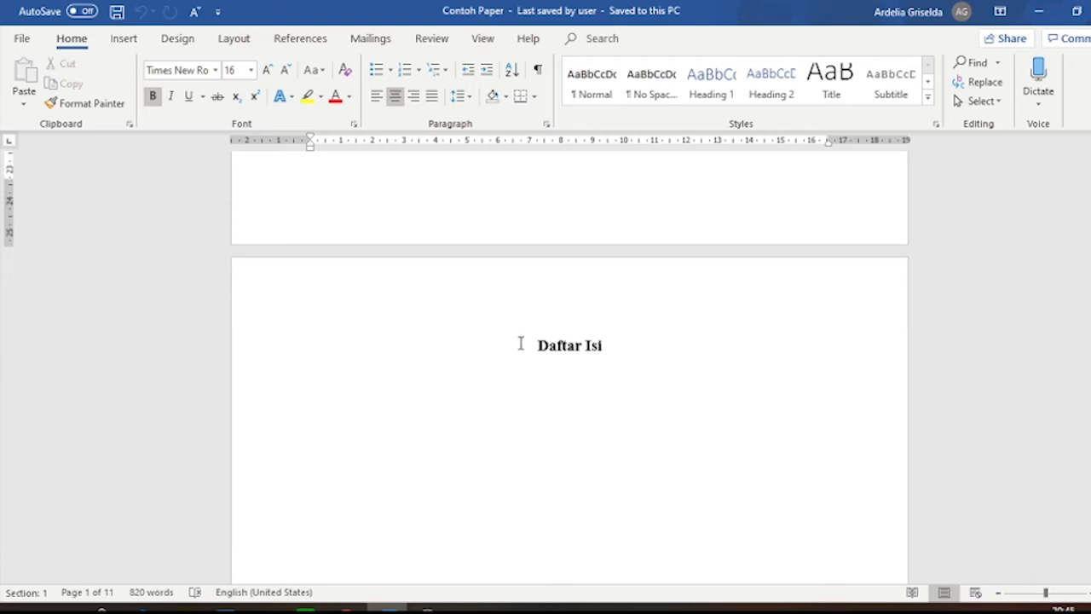
scroll(592, 429, down, 2)
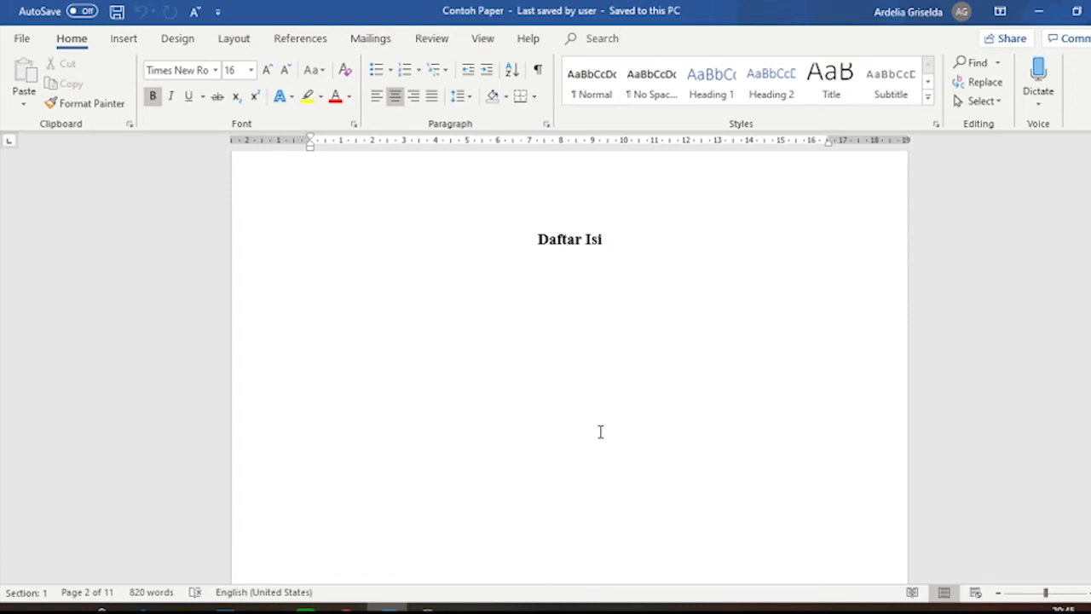
scroll(601, 431, up, 5)
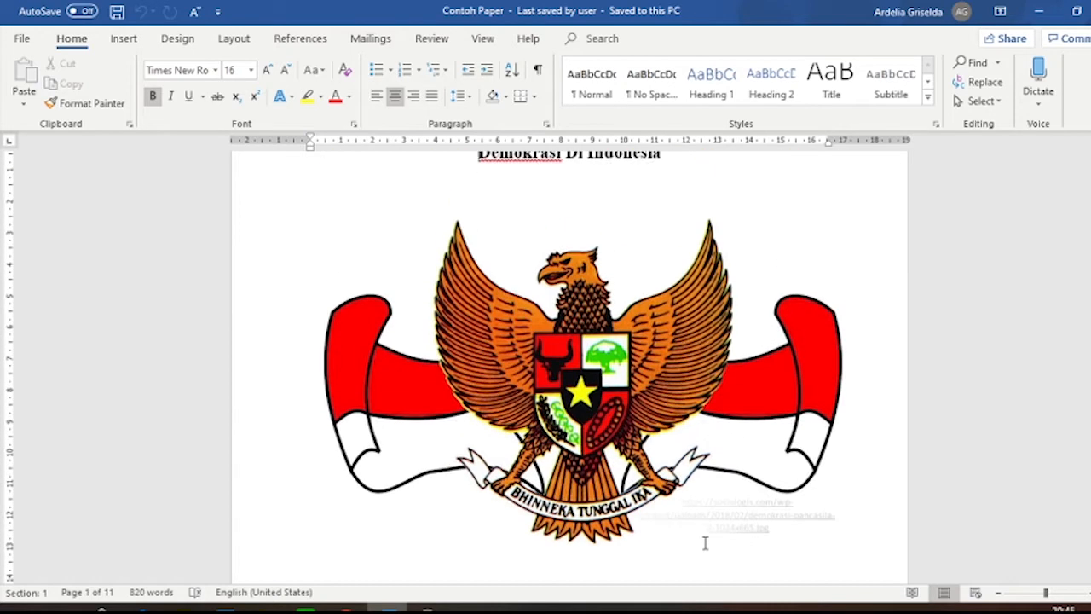
scroll(685, 567, down, 5)
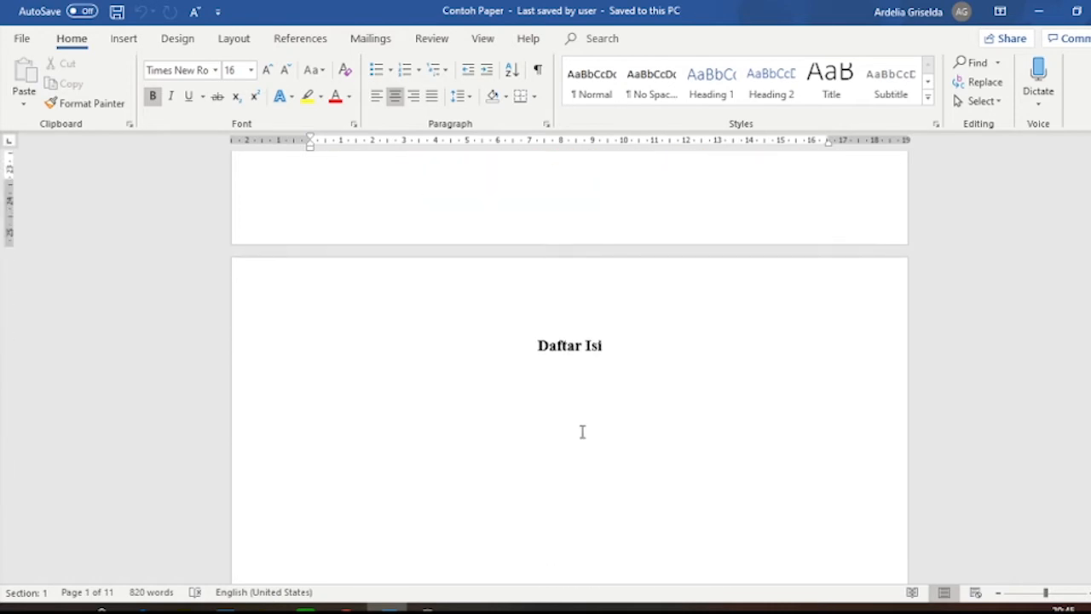
- Insert a Continuous section break directly before the Daftar Isi heading
click(532, 354)
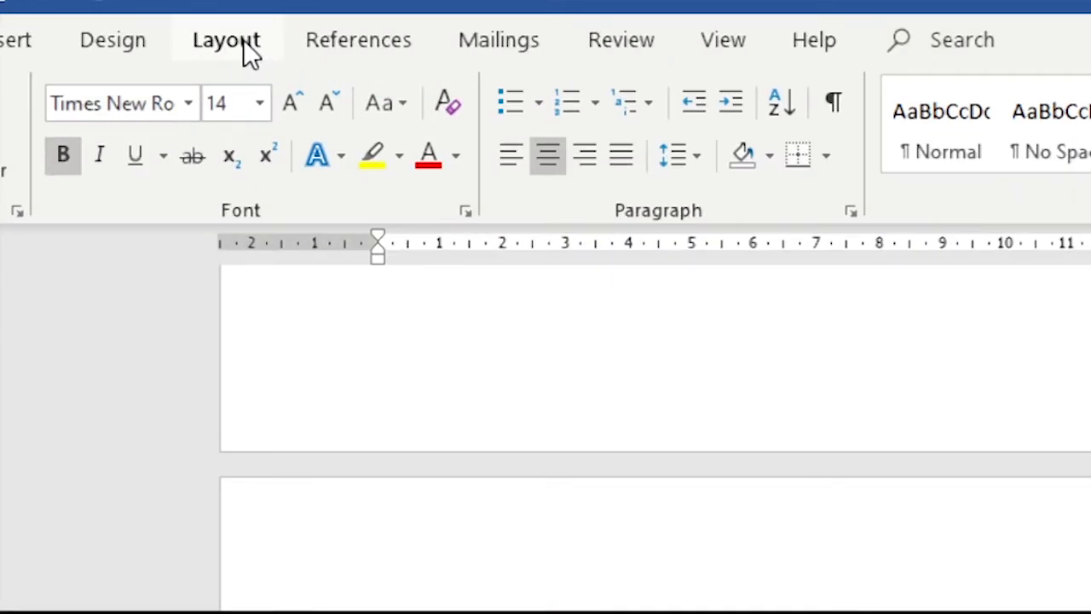
click(250, 49)
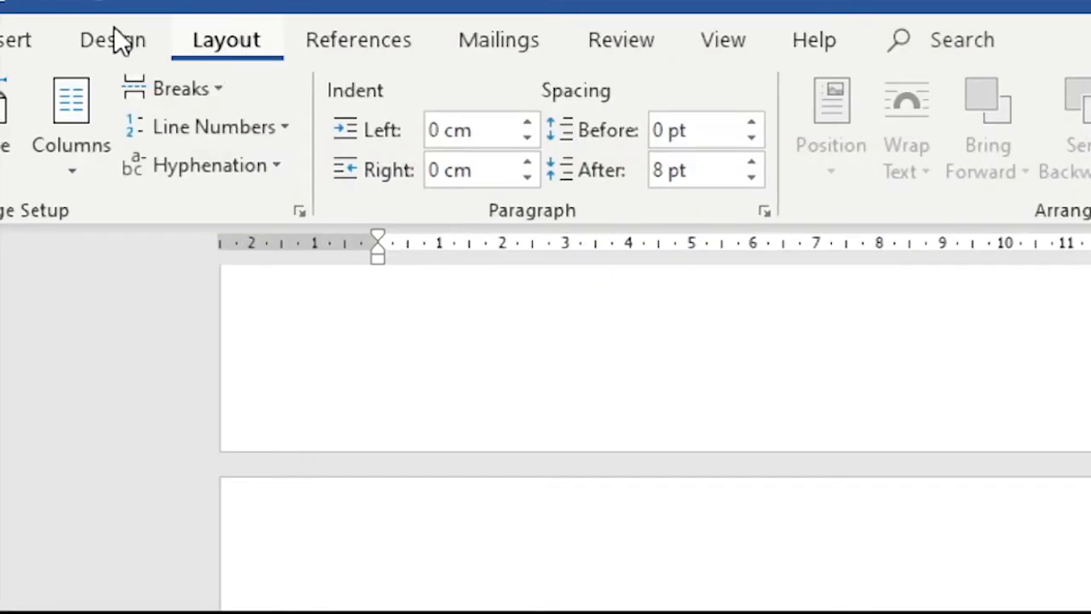
click(382, 99)
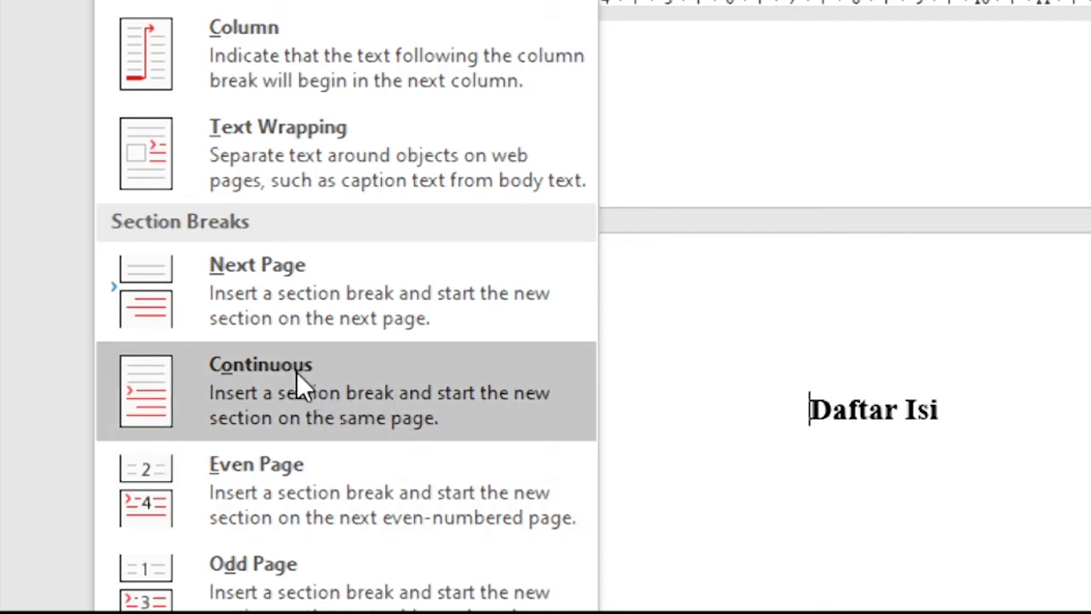
click(303, 390)
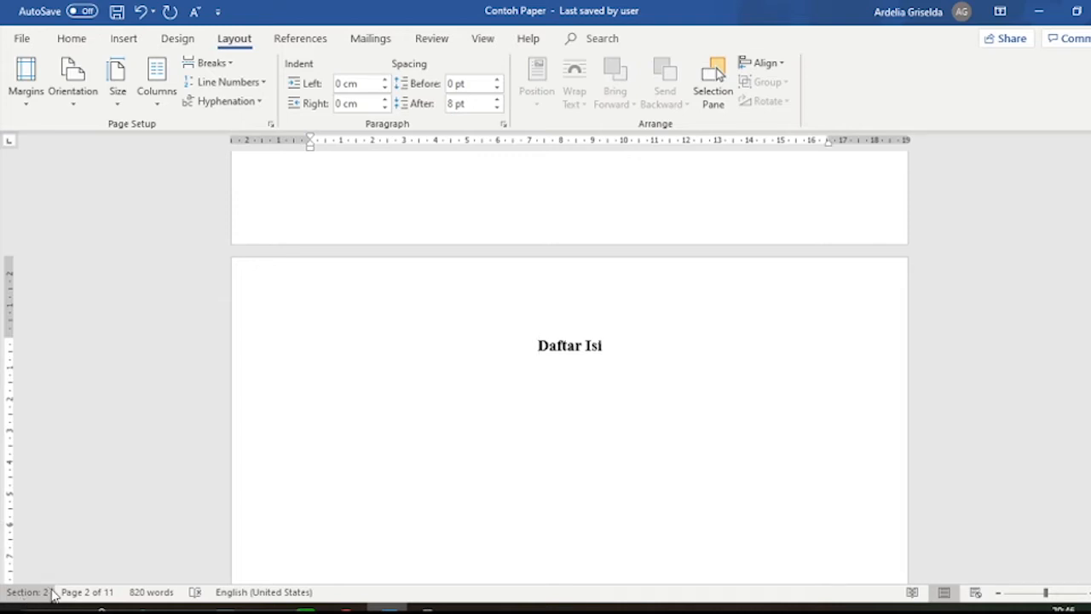
- Check which section the Daftar Gambar and Daftar Tabel pages belong to
scroll(499, 417, down, 10)
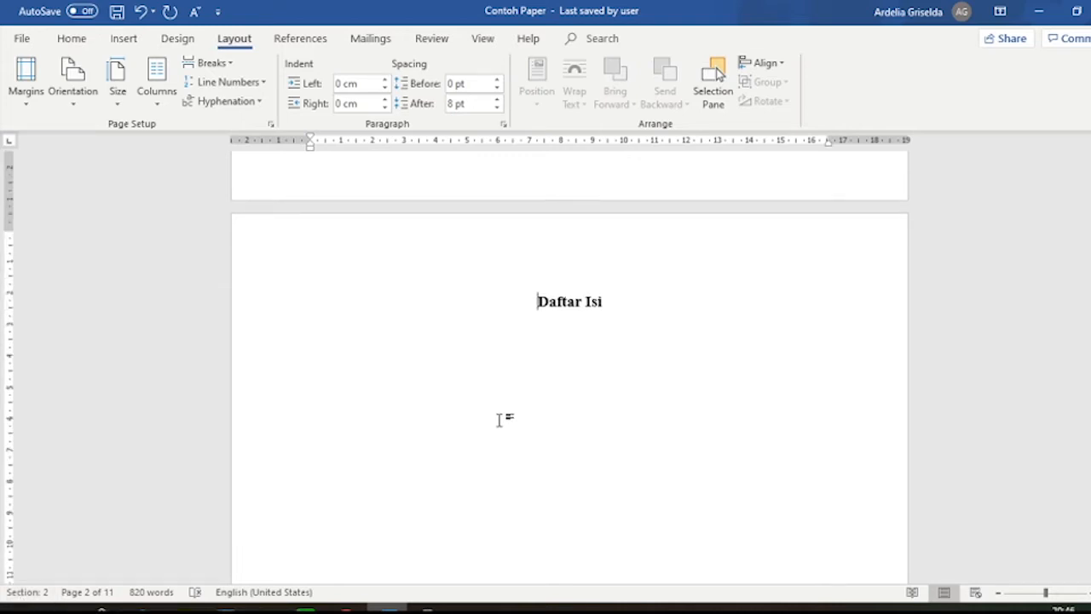
click(528, 396)
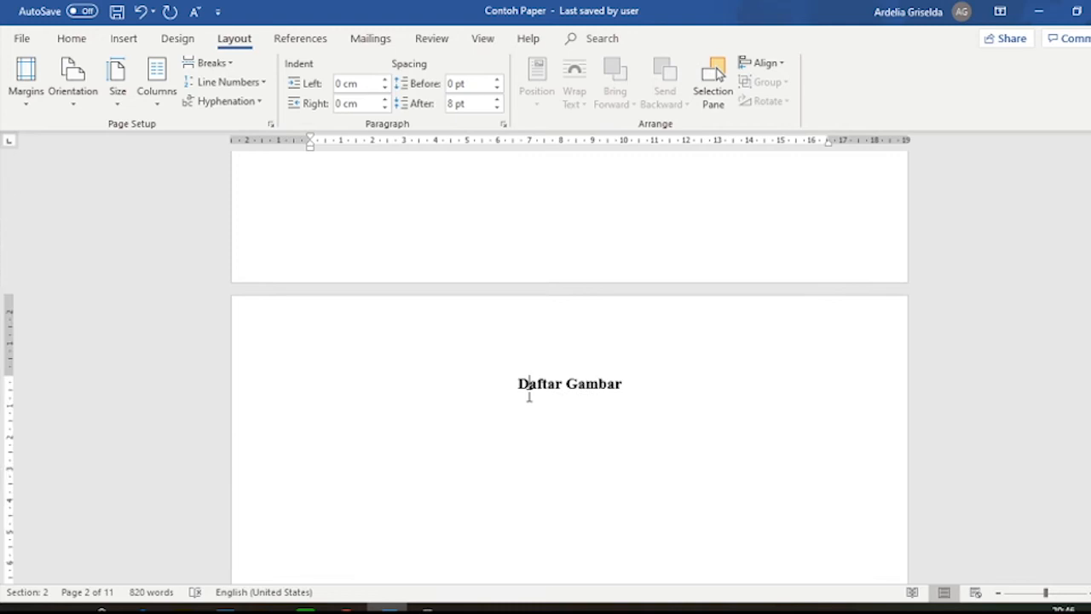
scroll(451, 441, down, 12)
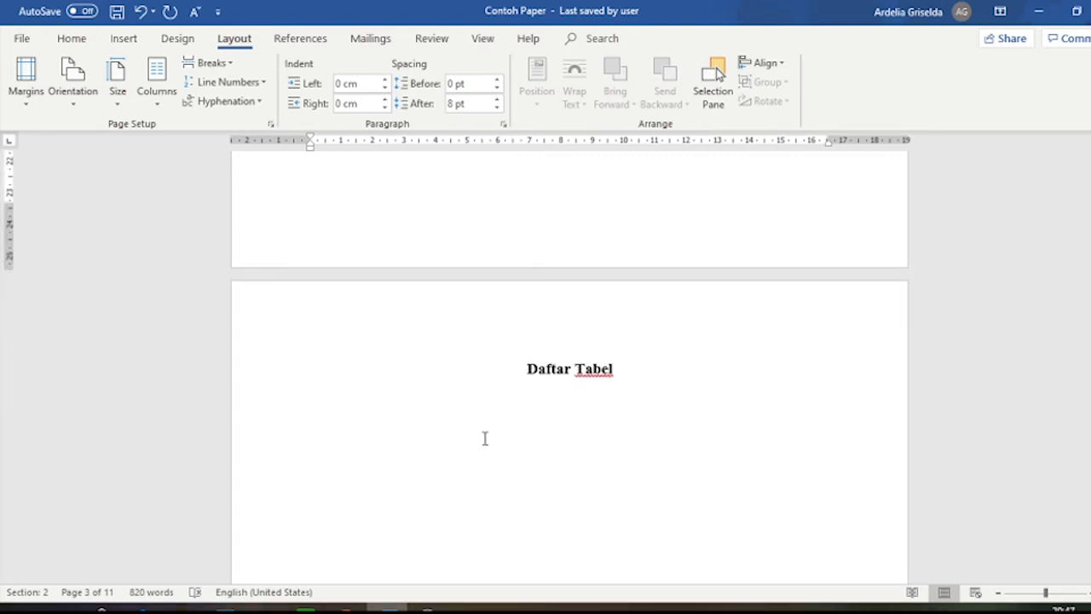
scroll(484, 439, down, 6)
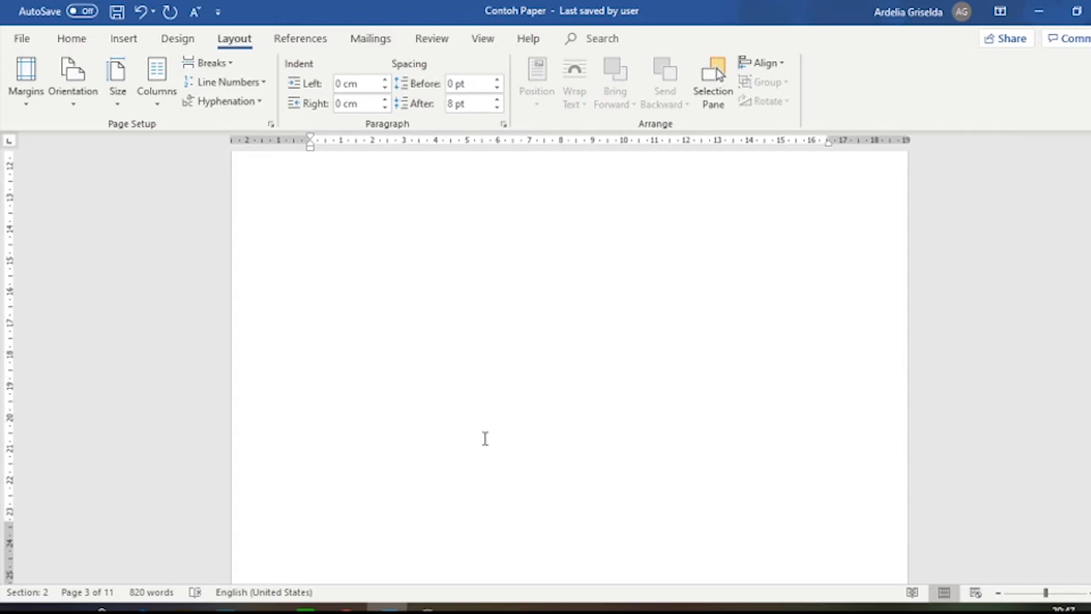
scroll(507, 466, down, 5)
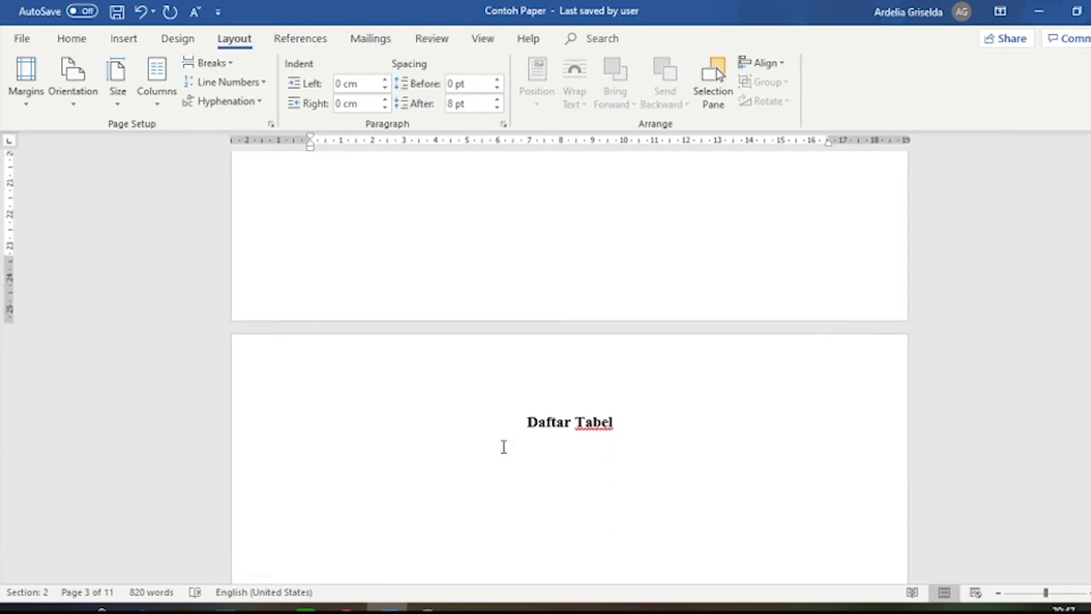
click(514, 429)
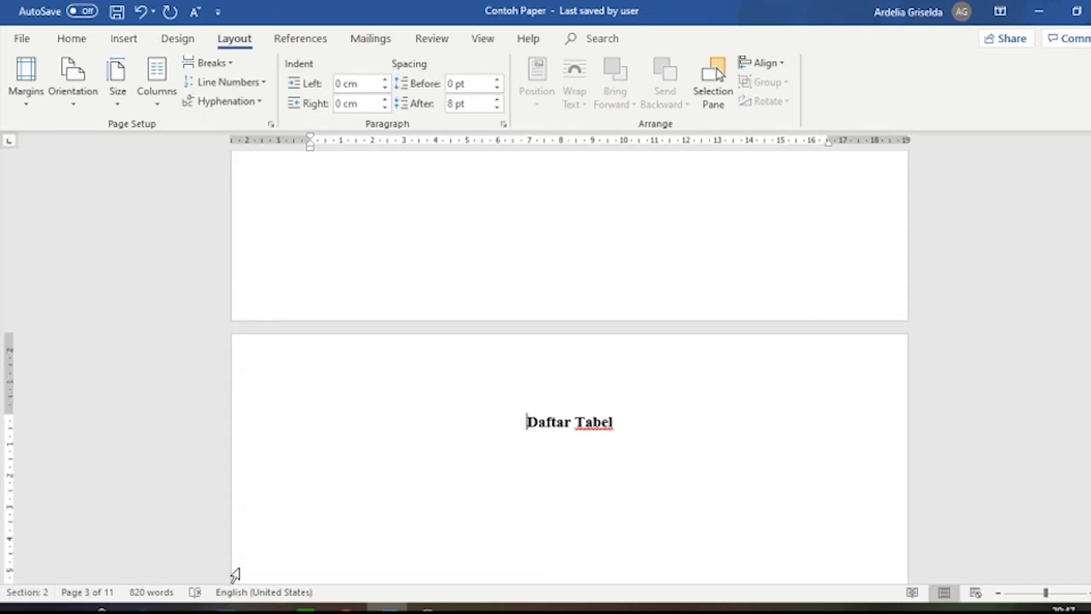
- Insert a Continuous section break directly before the BAB I: PENDAHULUAN heading
scroll(656, 455, down, 10)
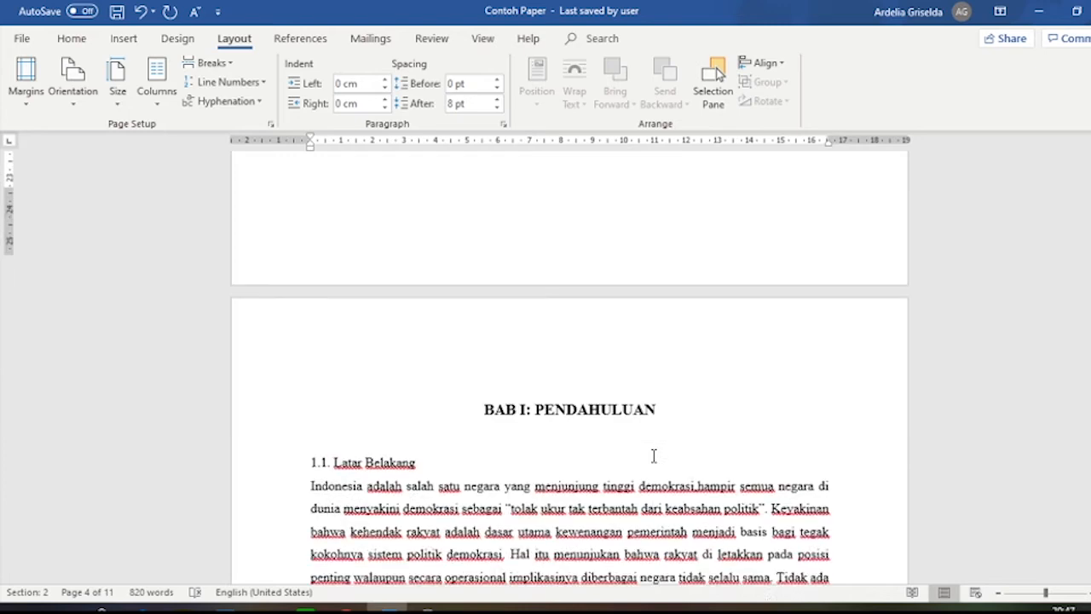
scroll(655, 456, down, 2)
click(486, 378)
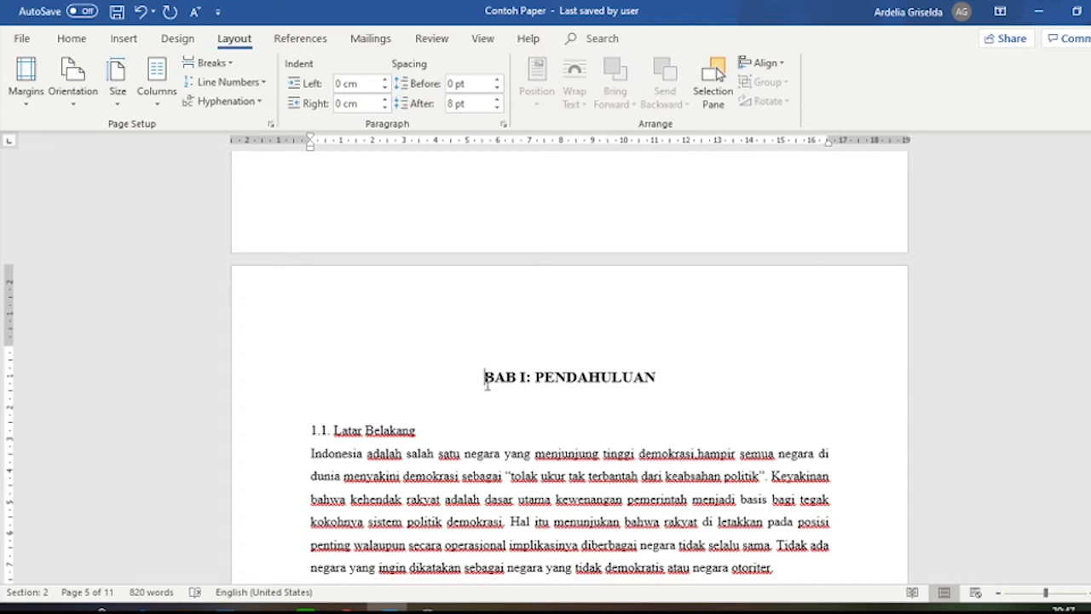
click(468, 341)
click(481, 380)
click(453, 331)
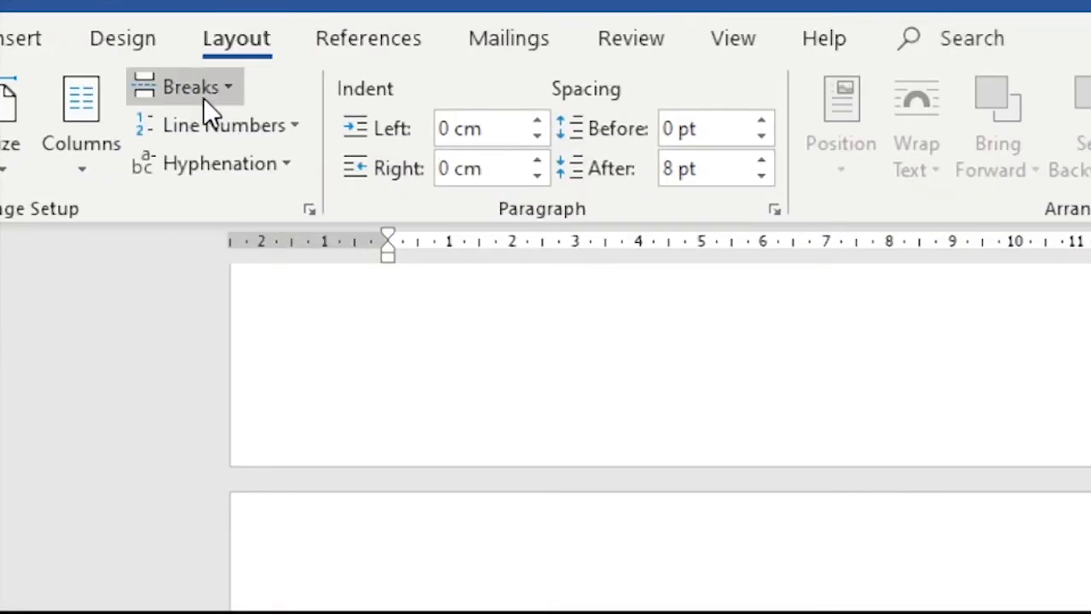
click(219, 67)
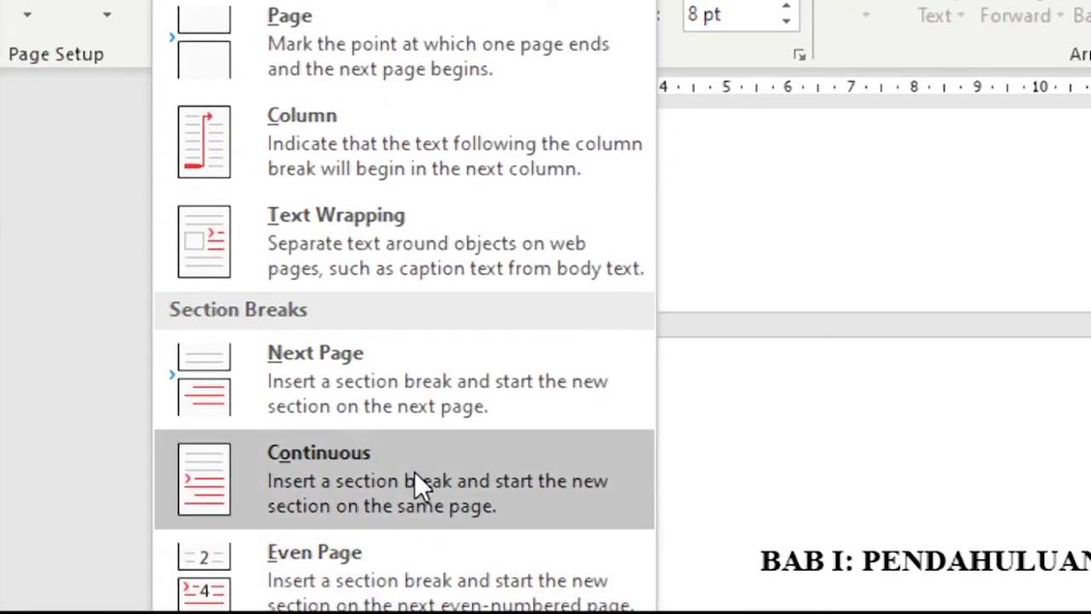
click(391, 607)
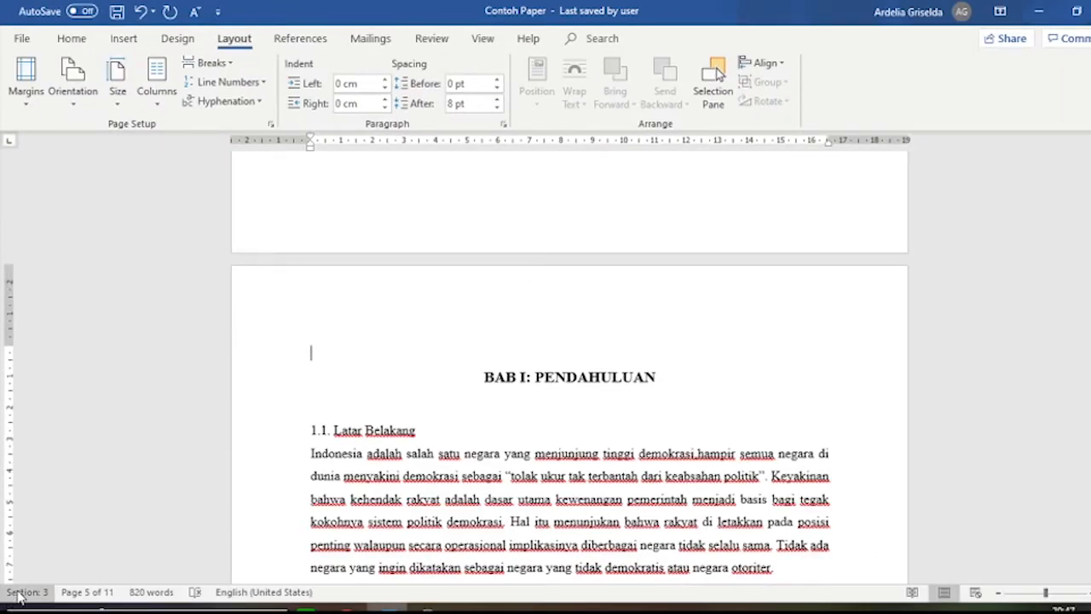
- Look through the chapters from BAB I to BAB III and check which section they belong to
scroll(669, 373, down, 10)
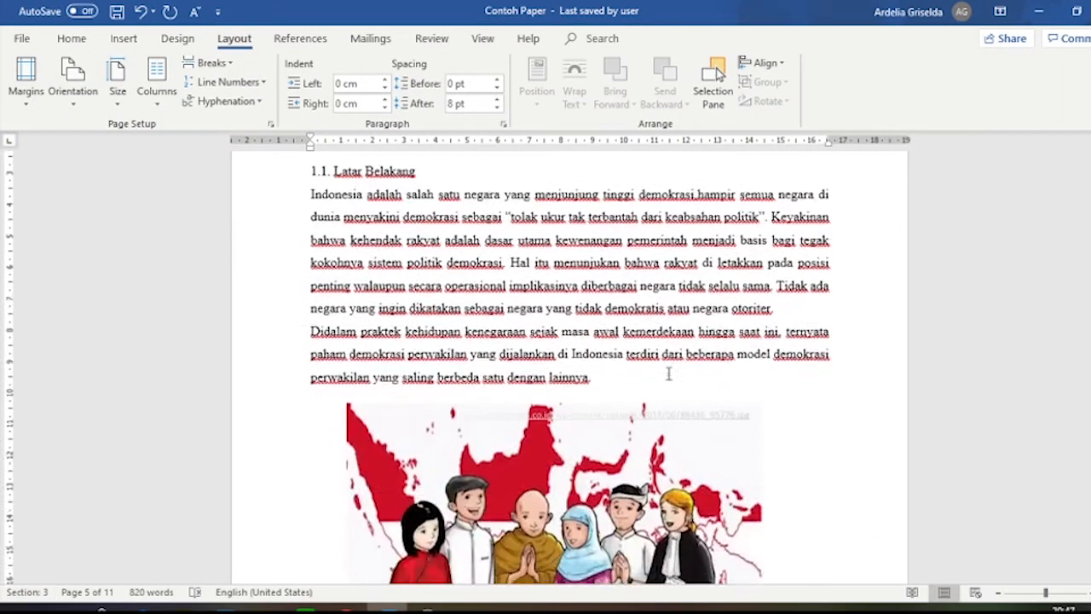
scroll(669, 374, down, 20)
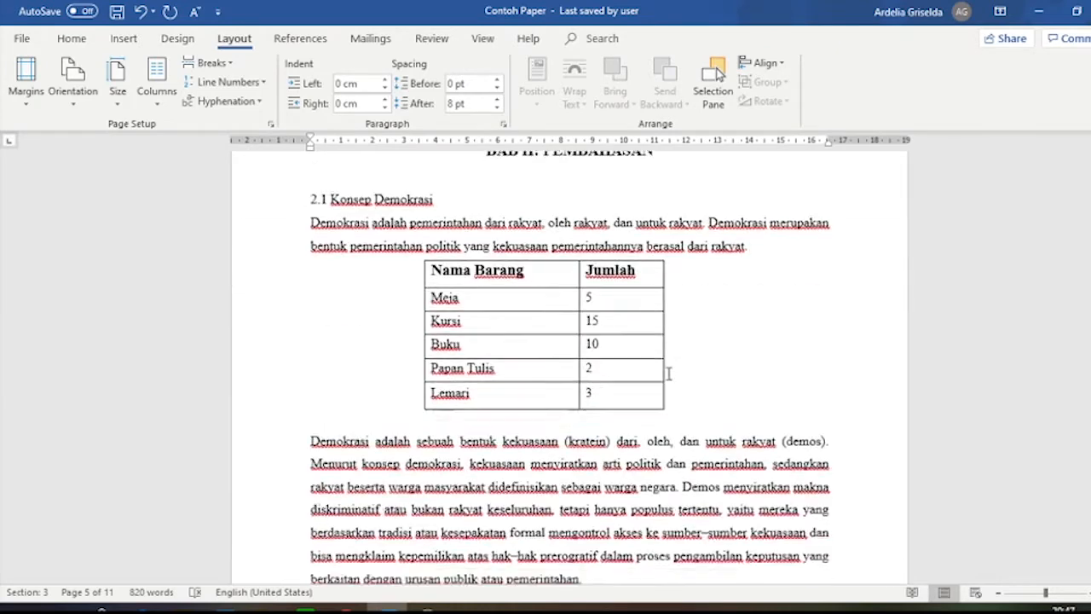
scroll(669, 373, down, 20)
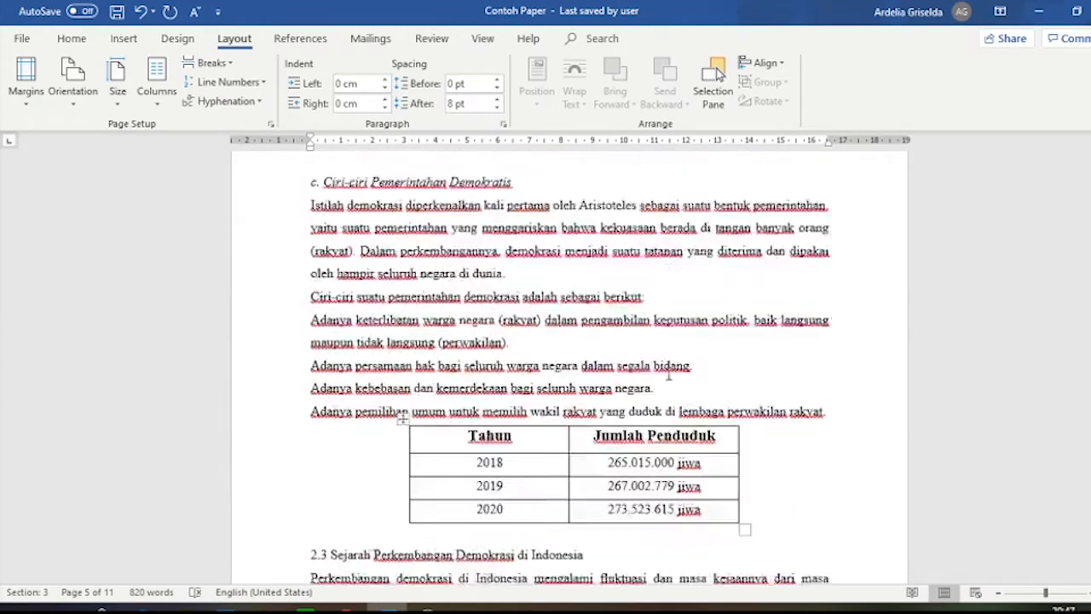
scroll(670, 373, up, 6)
scroll(669, 372, down, 4)
scroll(658, 356, down, 6)
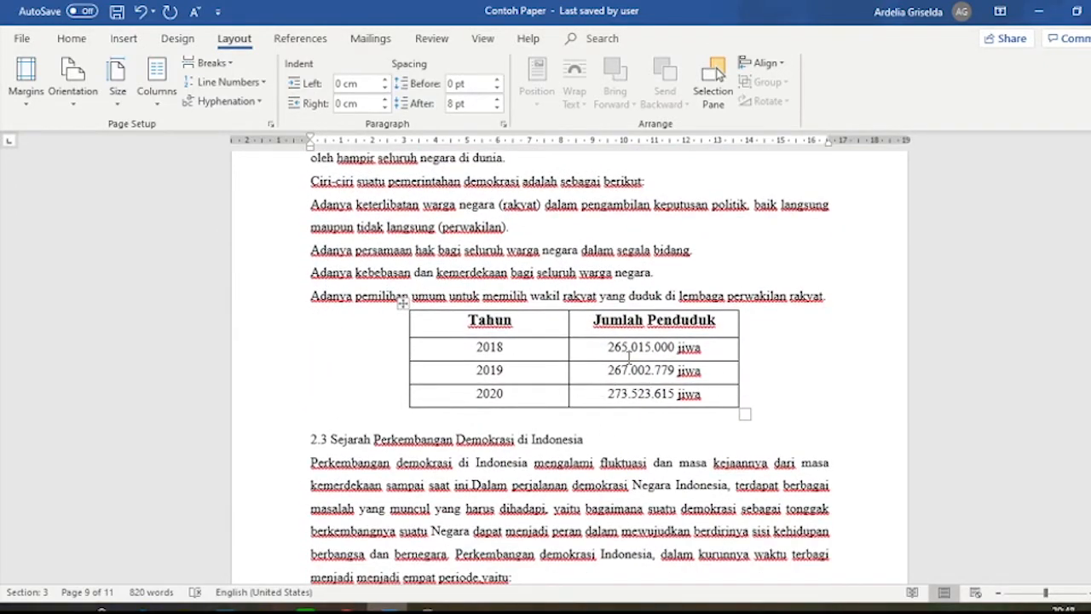
scroll(587, 426, down, 3)
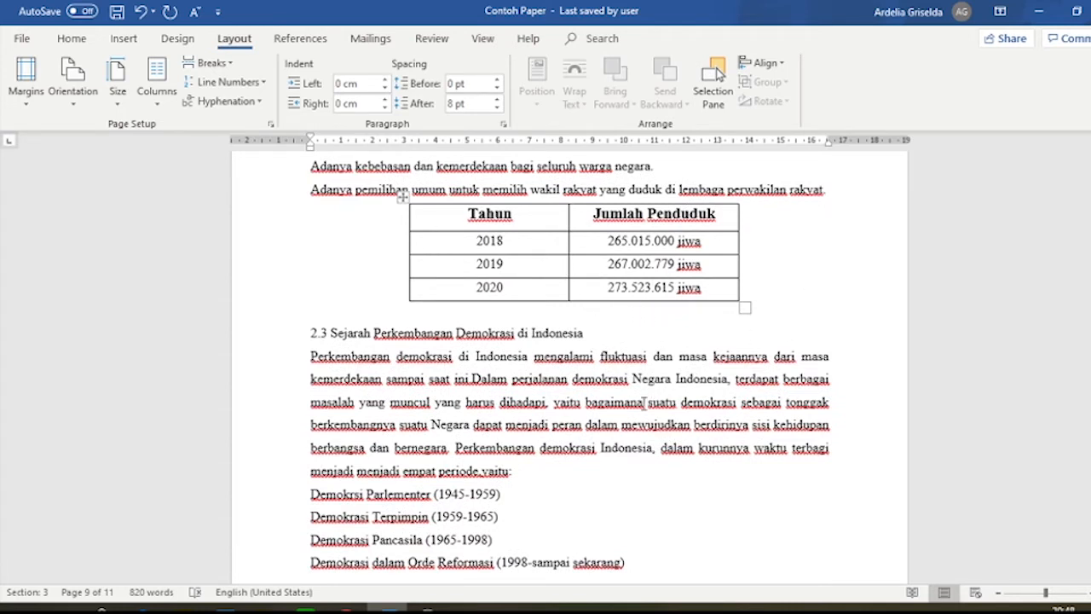
scroll(643, 401, down, 12)
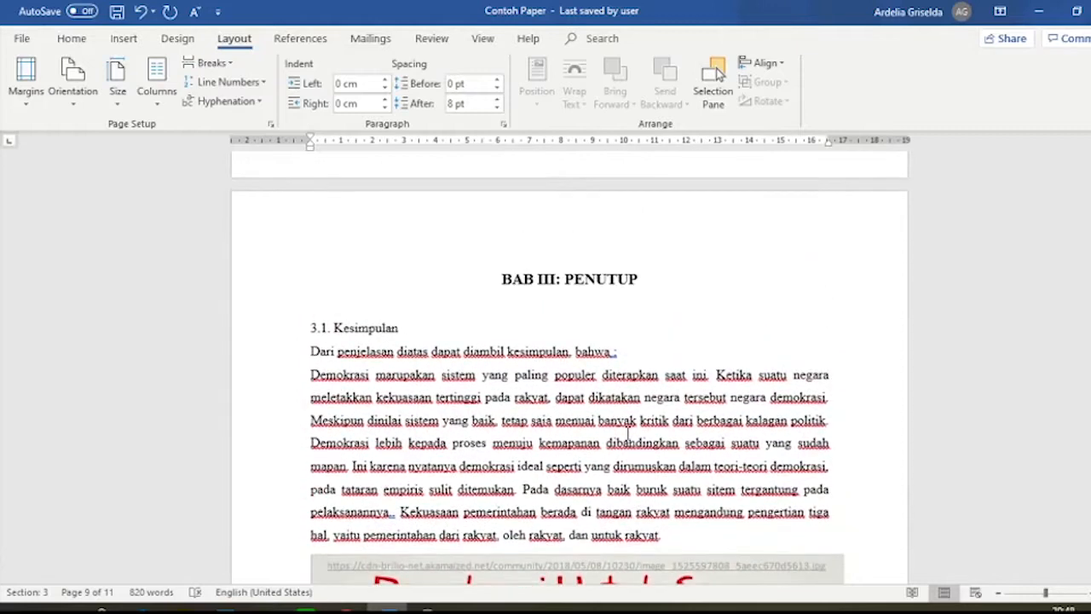
scroll(628, 433, up, 4)
- Insert a Continuous section break directly before the Daftar Pustaka heading
scroll(621, 445, down, 20)
scroll(621, 444, up, 5)
click(508, 426)
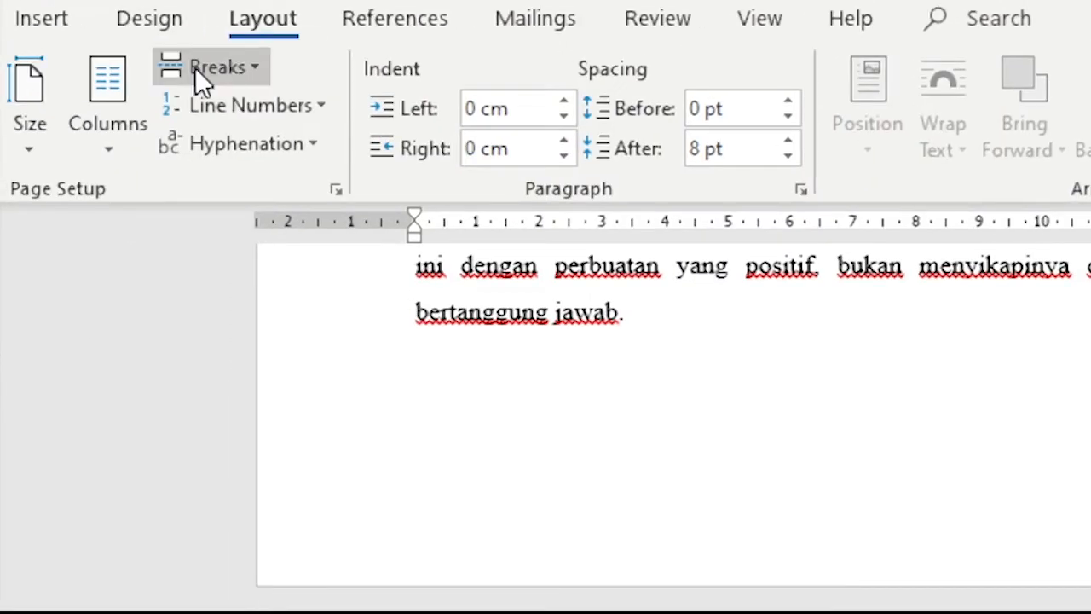
click(204, 63)
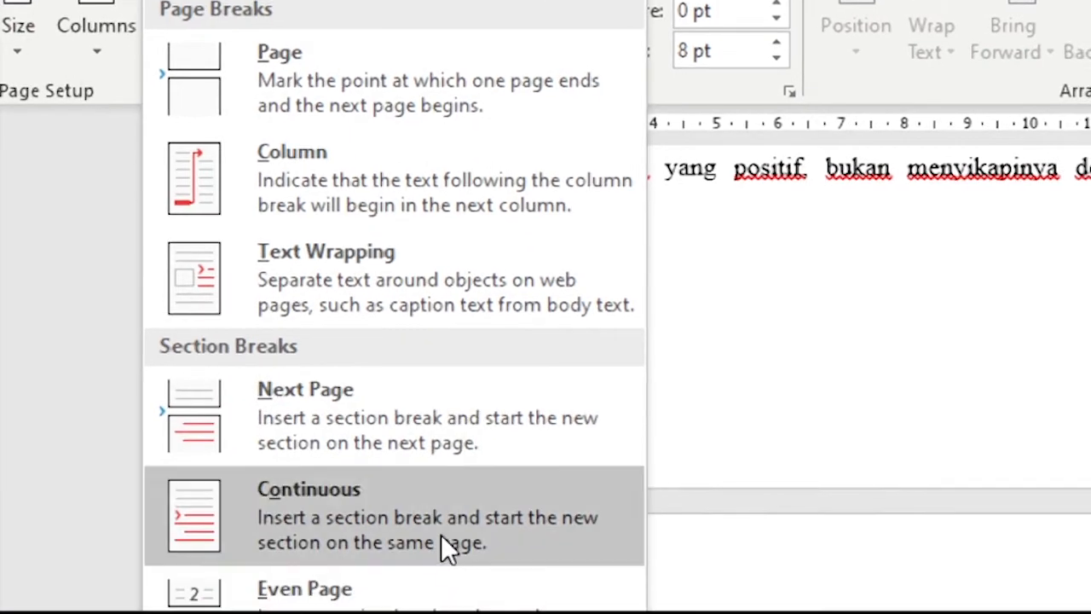
click(366, 597)
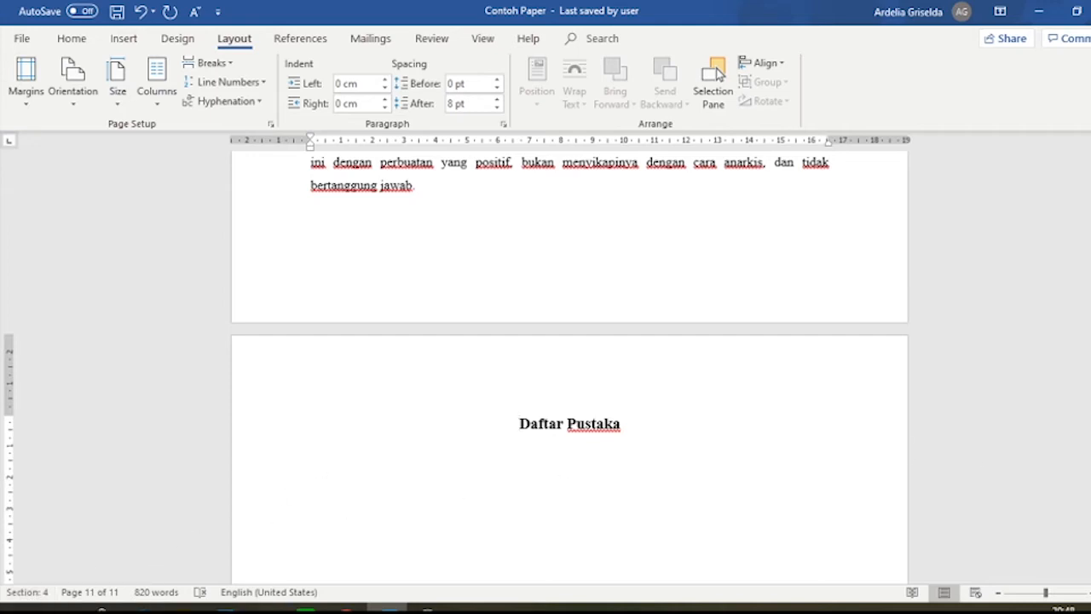
- Return to the start of the Daftar Isi heading and show the Navigation Pane
drag(1090, 534, 1090, 193)
scroll(827, 302, up, 5)
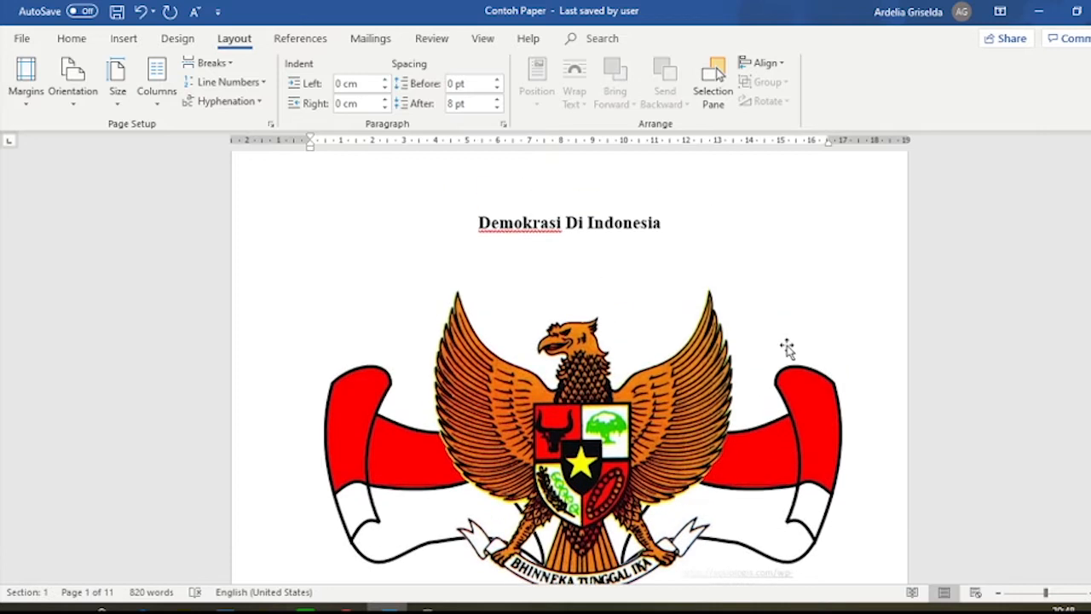
scroll(787, 348, down, 10)
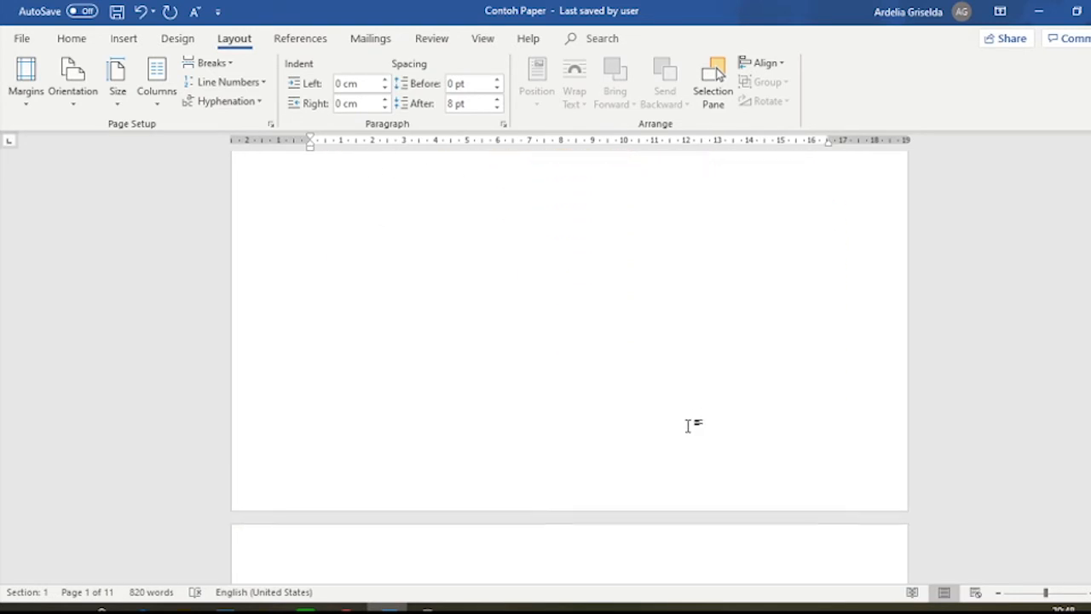
scroll(688, 425, down, 5)
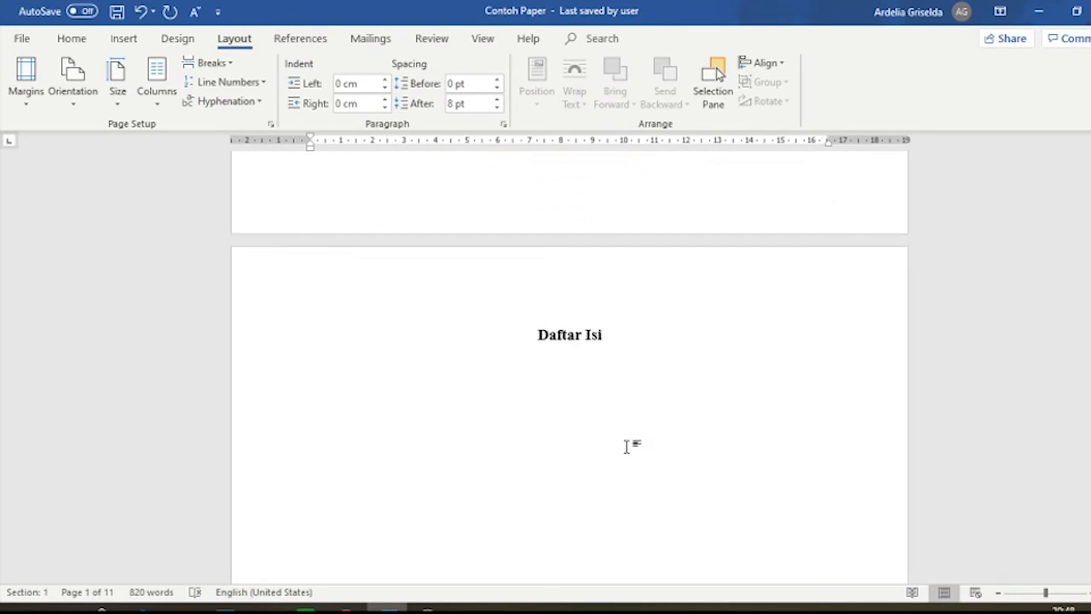
scroll(627, 447, down, 3)
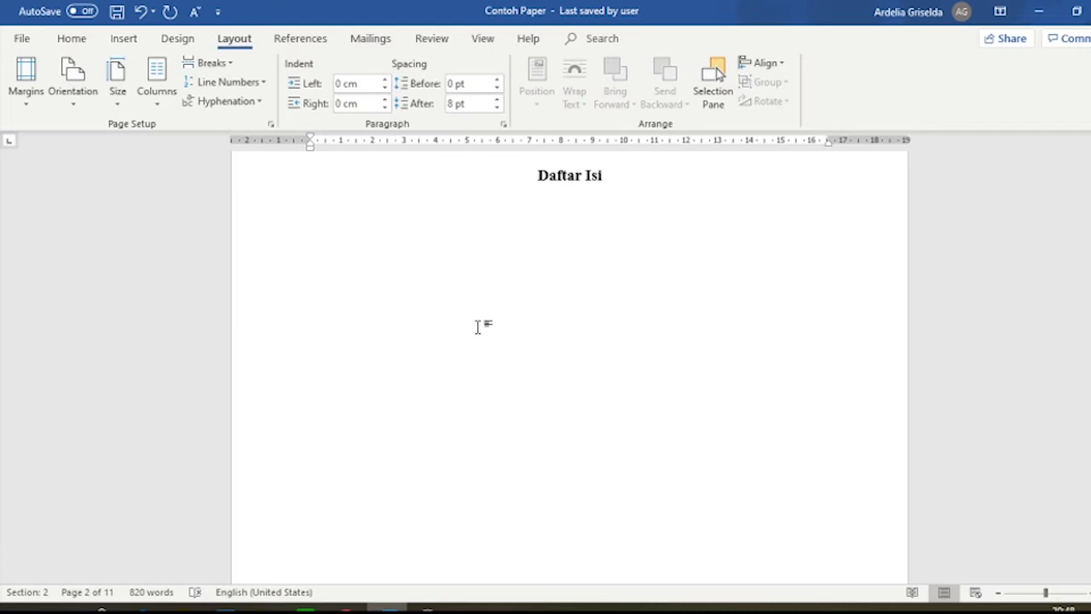
scroll(478, 327, up, 1)
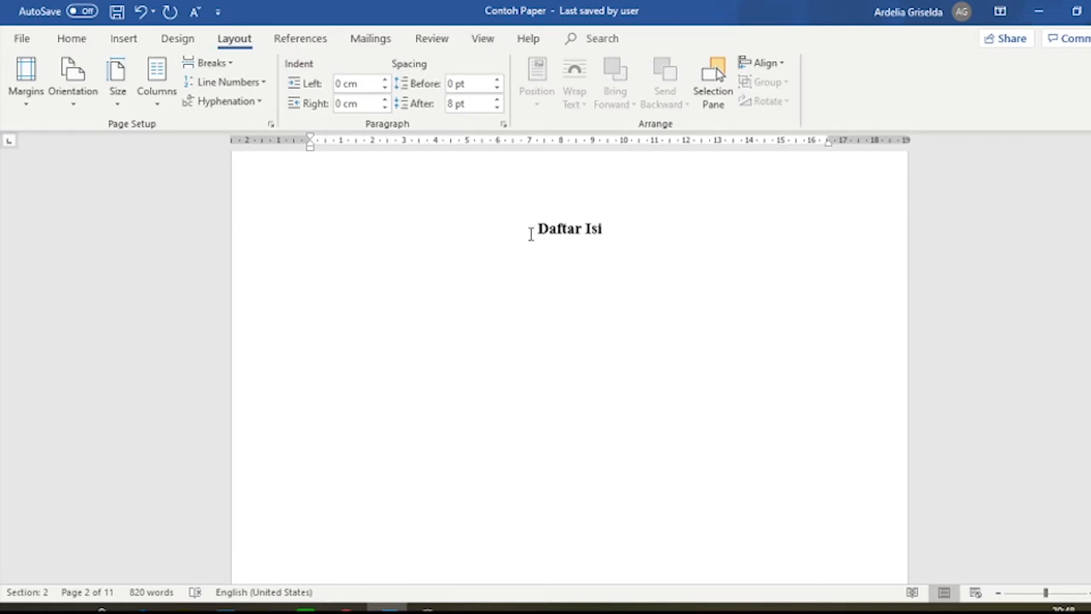
click(531, 233)
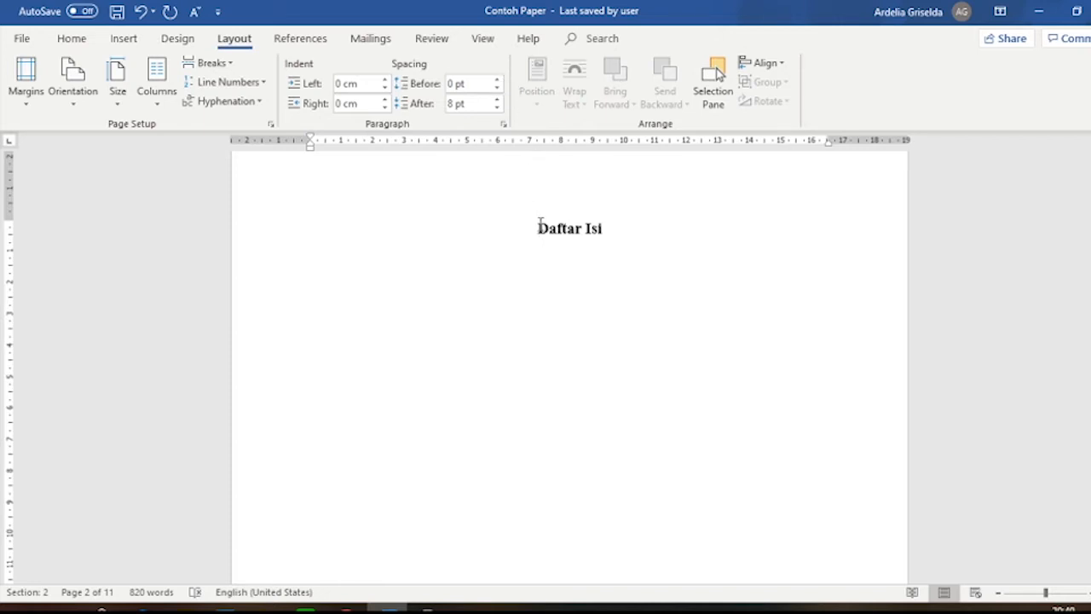
click(484, 39)
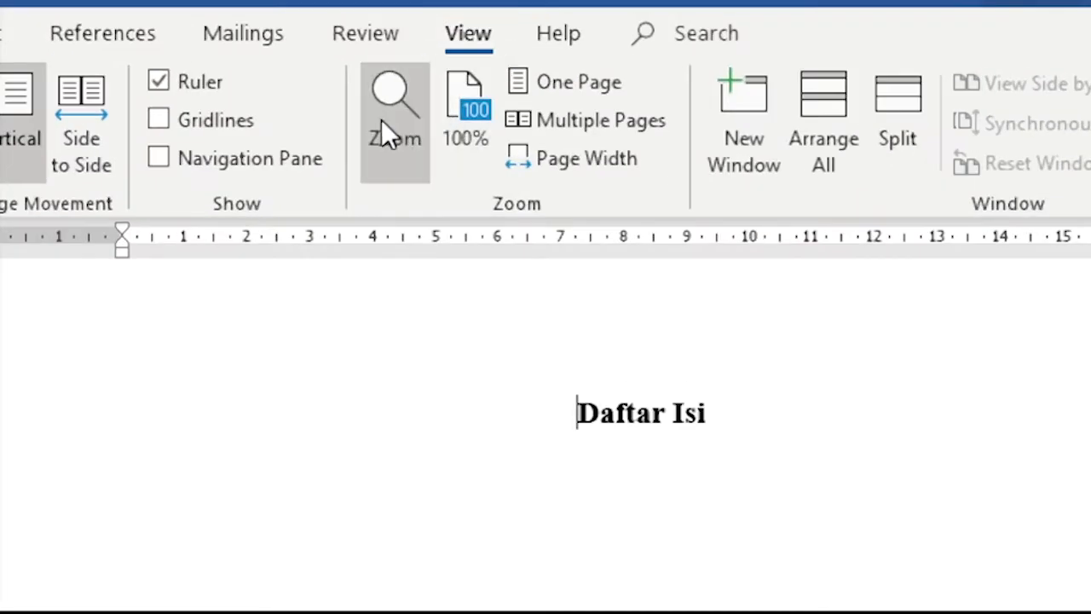
click(160, 160)
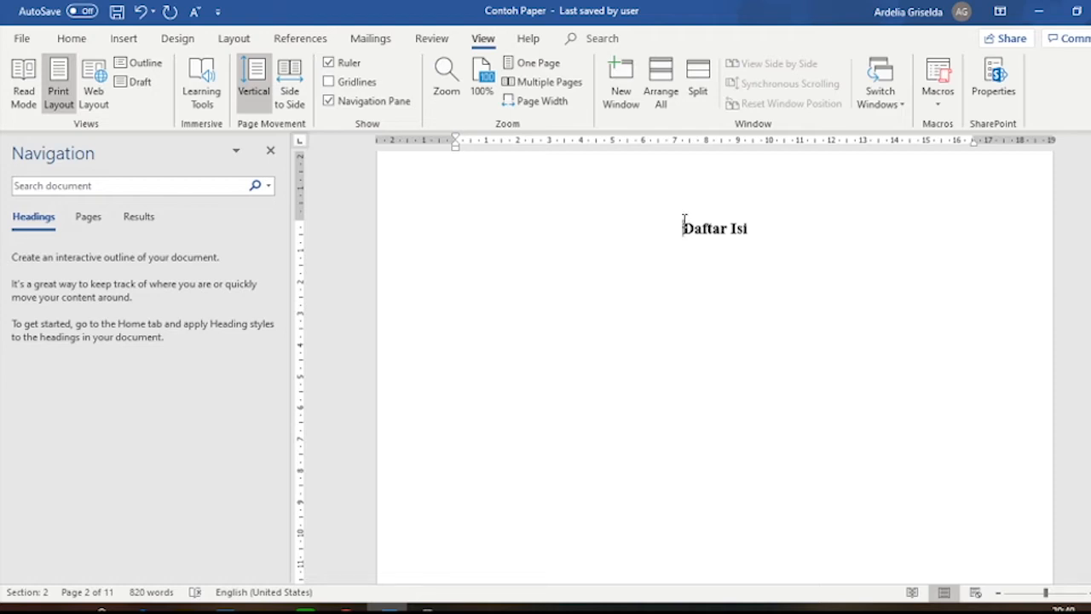
- Mark the Daftar Isi heading as Level 1 text for the table of contents
drag(682, 226, 754, 215)
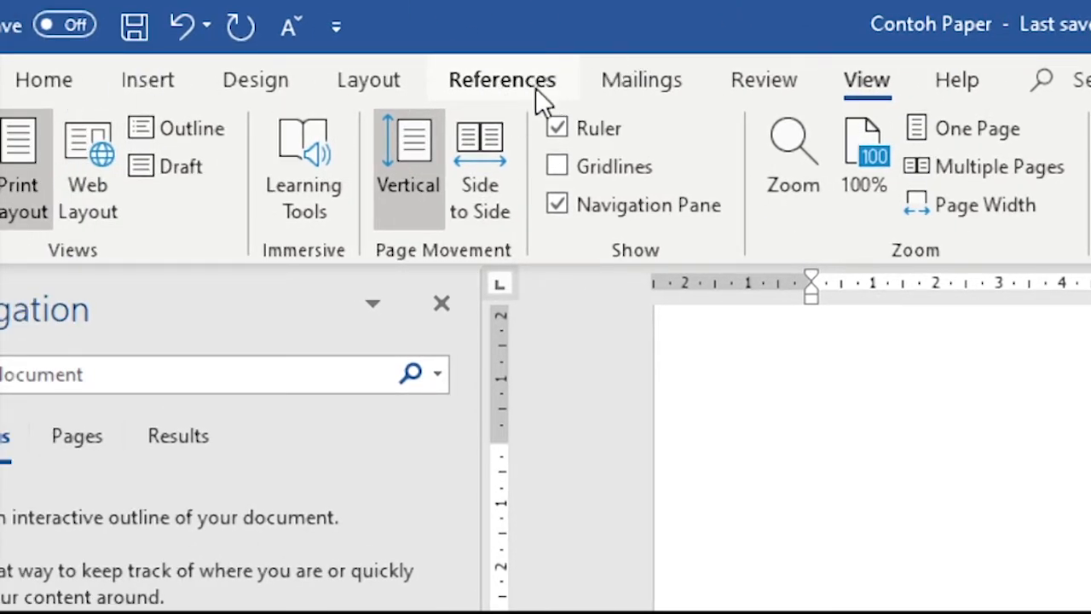
click(502, 85)
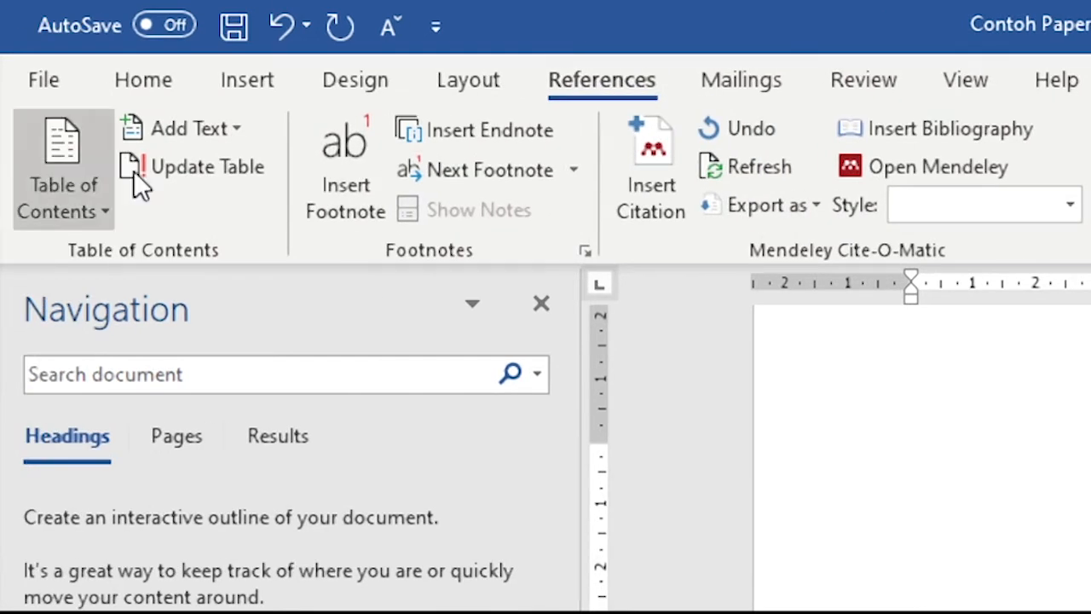
click(120, 130)
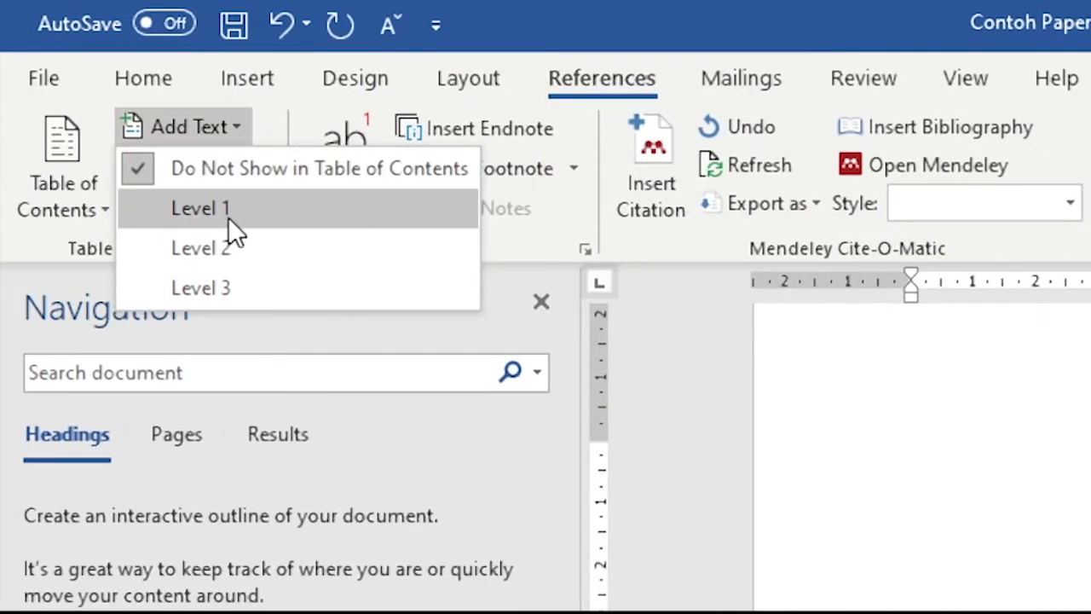
click(229, 217)
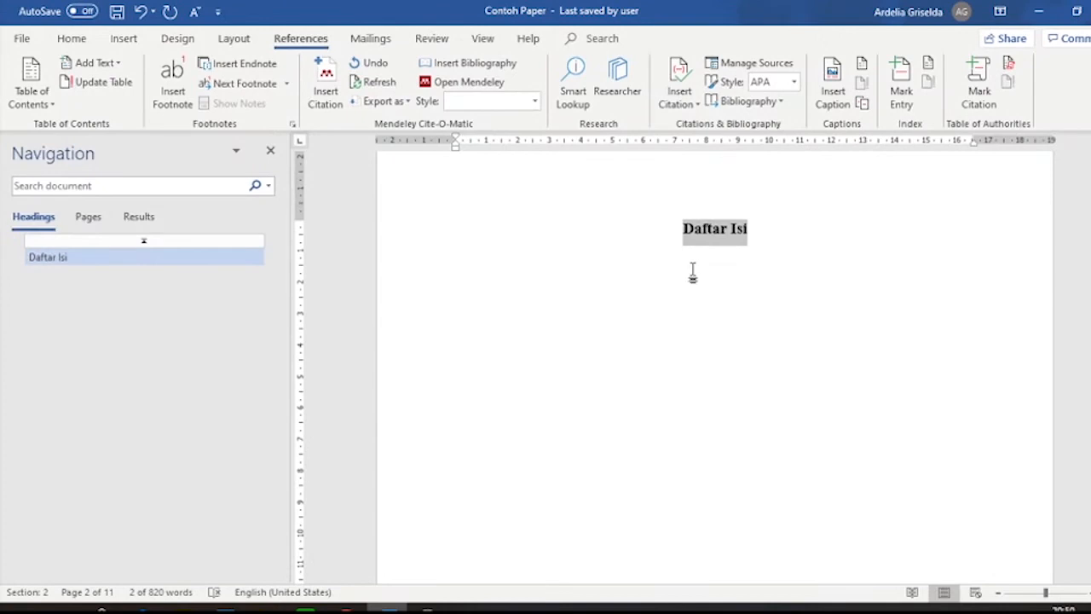
- Mark the Daftar Gambar heading as Level 1 text for the table of contents
scroll(886, 350, down, 2)
scroll(692, 271, down, 10)
scroll(679, 229, up, 1)
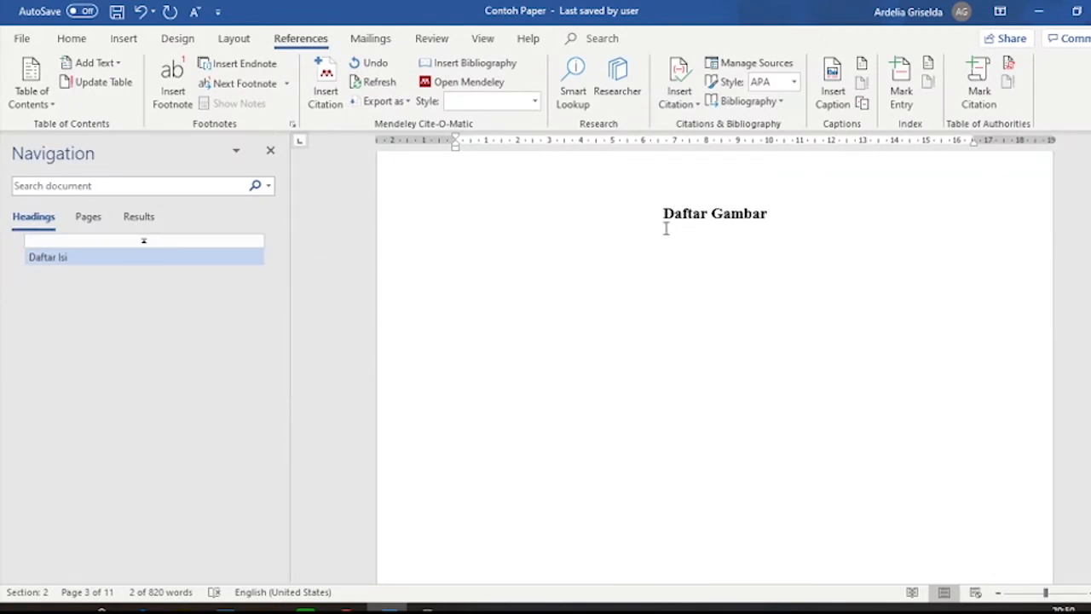
drag(658, 220, 772, 218)
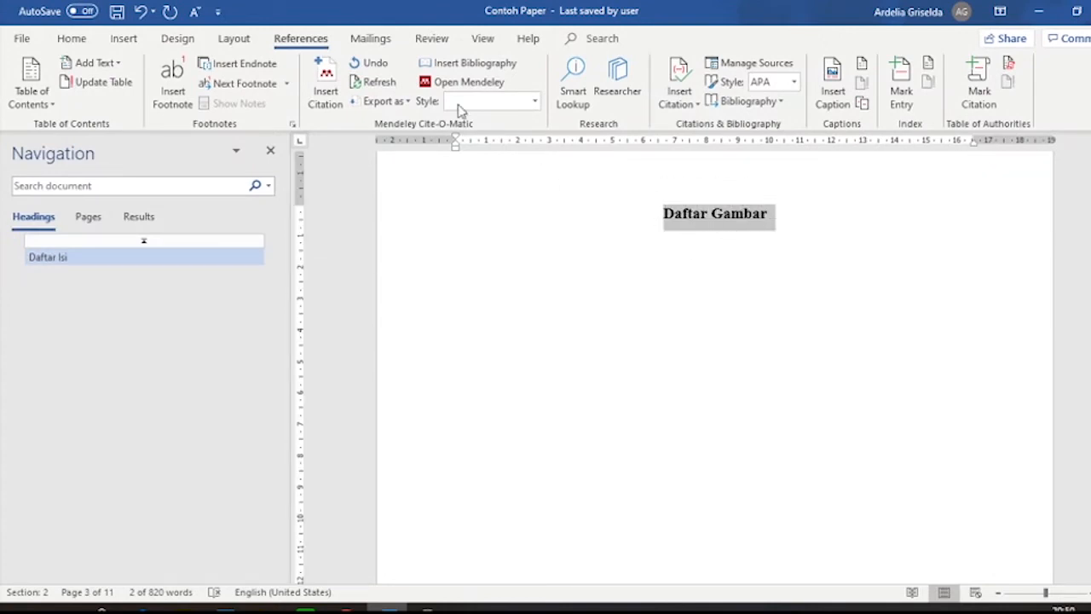
click(113, 67)
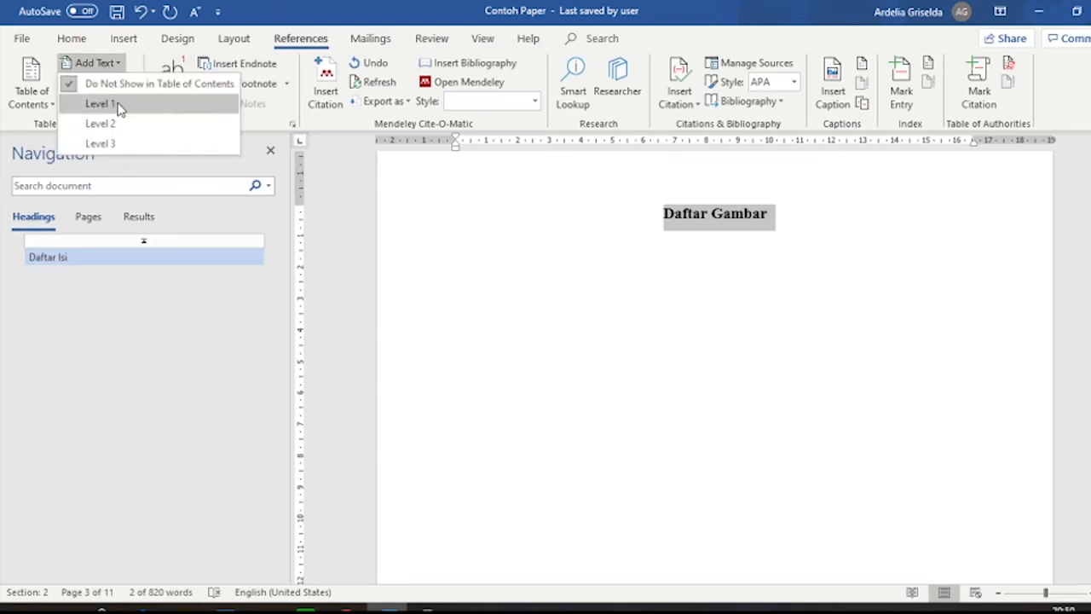
click(120, 106)
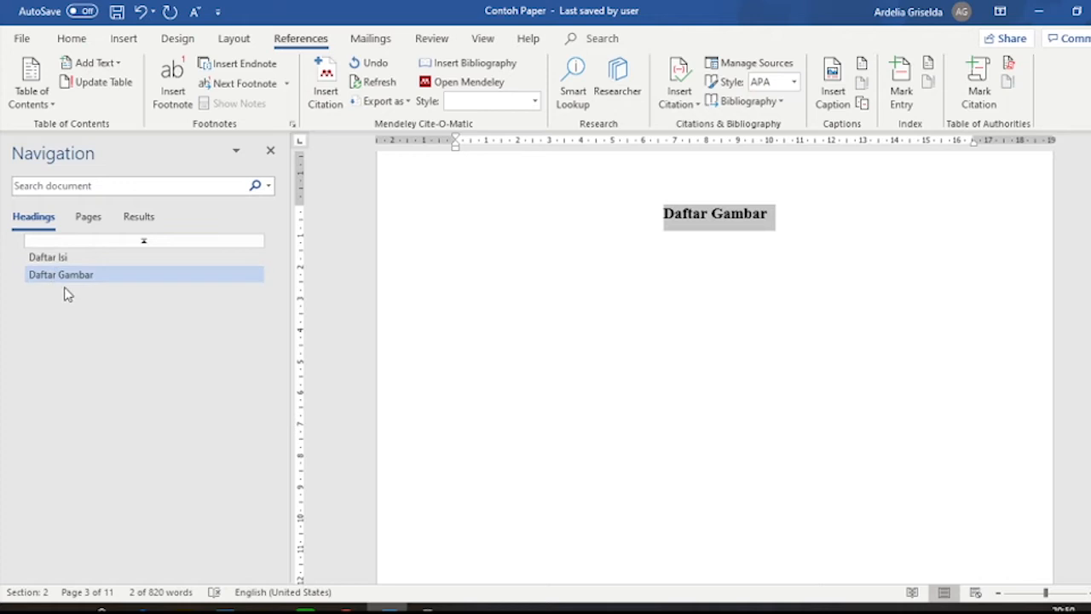
- Place the cursor at the start of the Daftar Tabel heading and switch the document to Outline view
scroll(729, 341, down, 10)
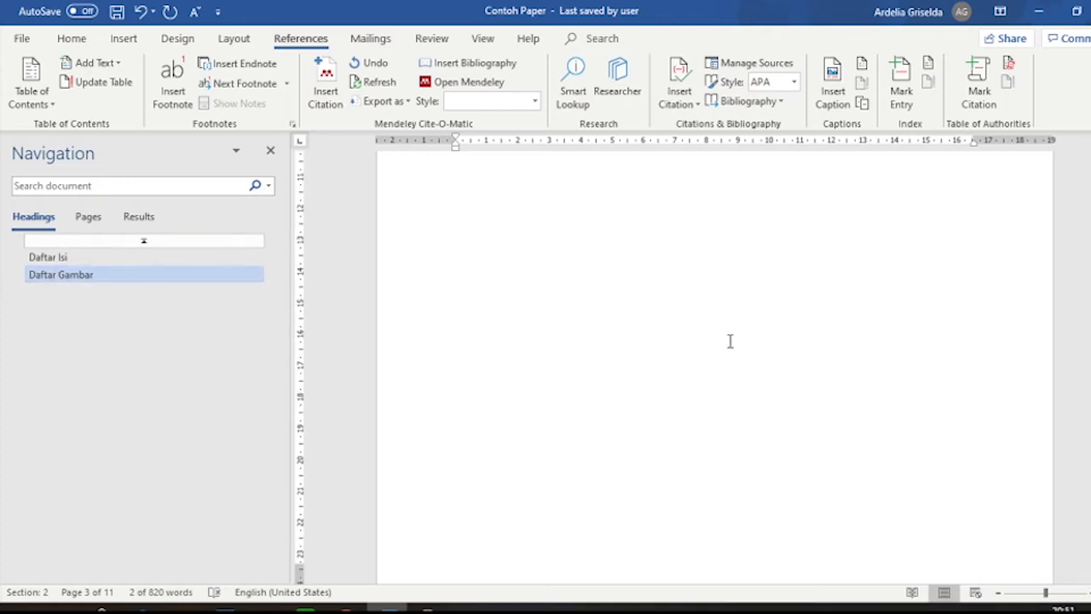
click(674, 302)
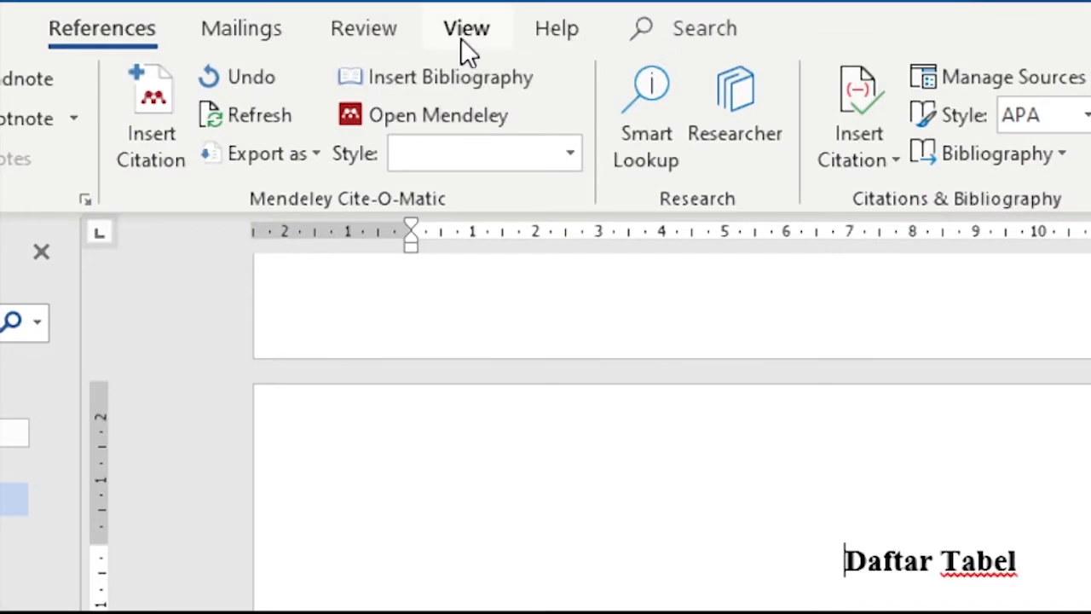
click(481, 41)
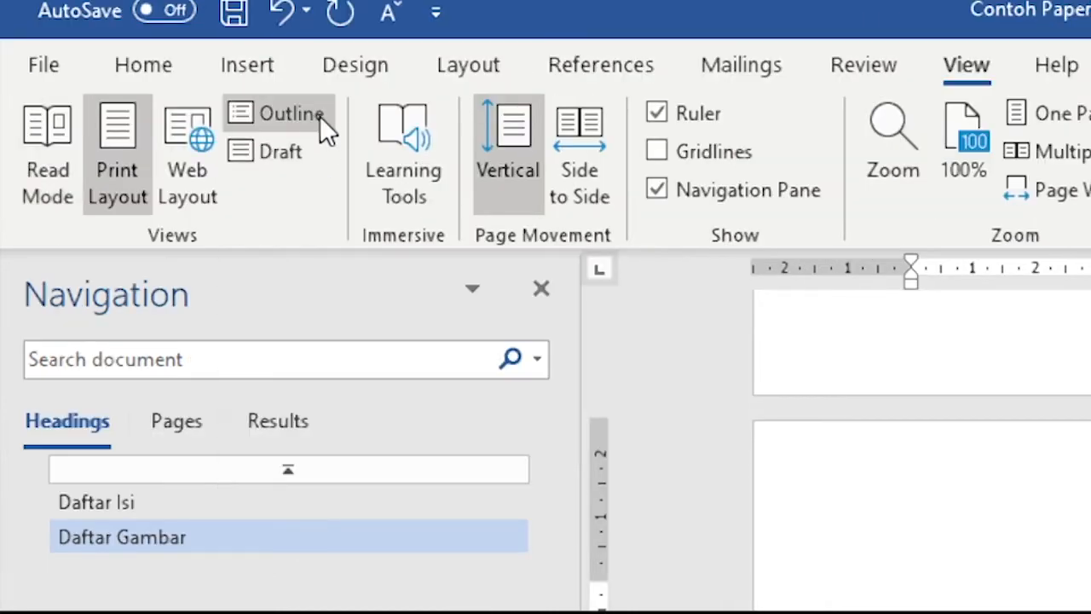
click(190, 130)
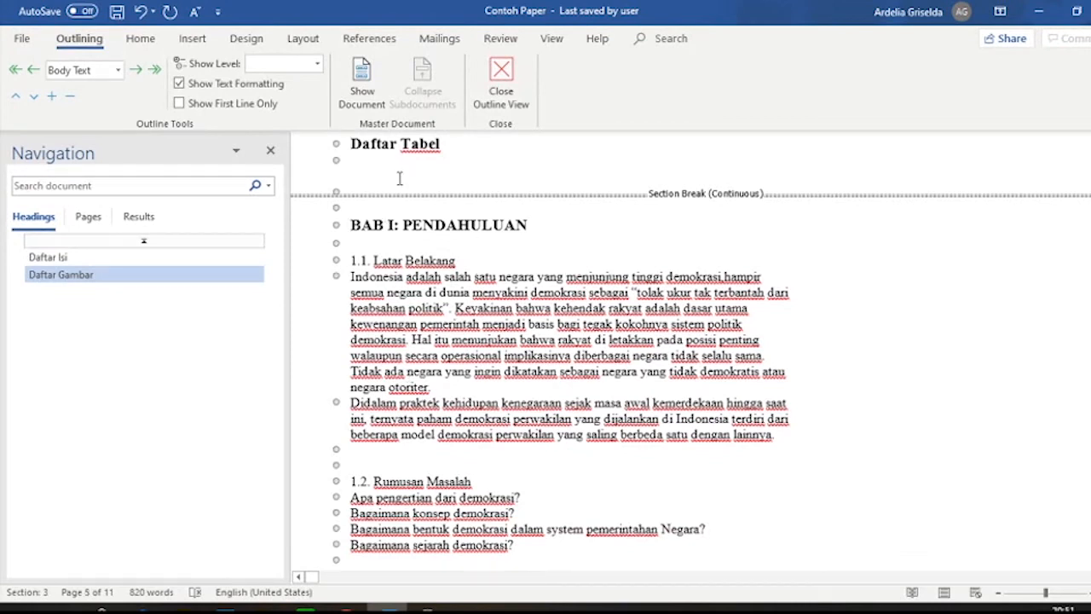
- Set the outline level of the Daftar Tabel heading to Level 1
scroll(398, 154, up, 2)
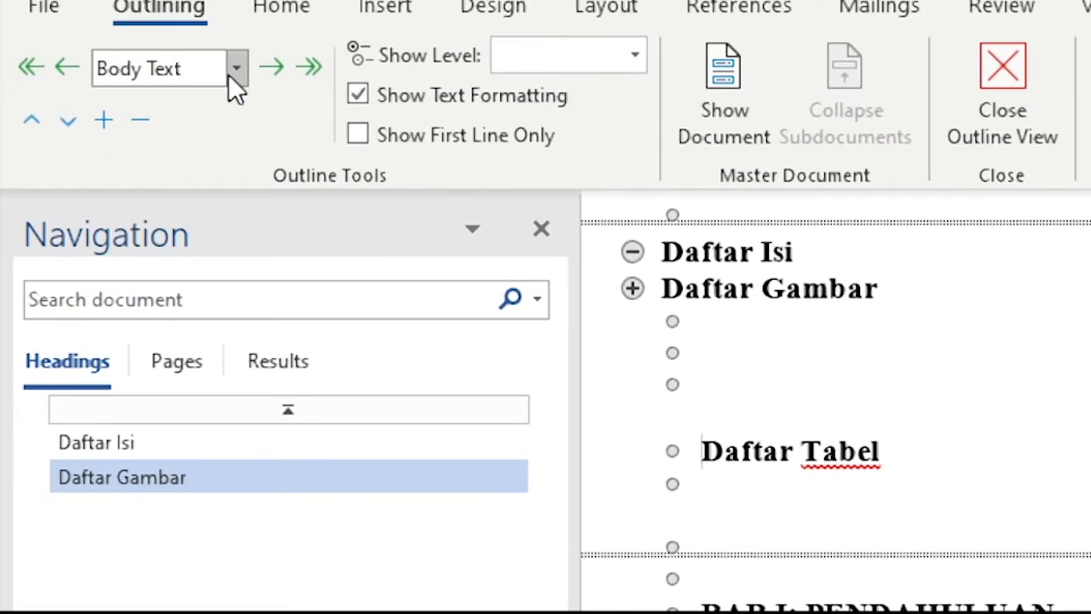
click(235, 68)
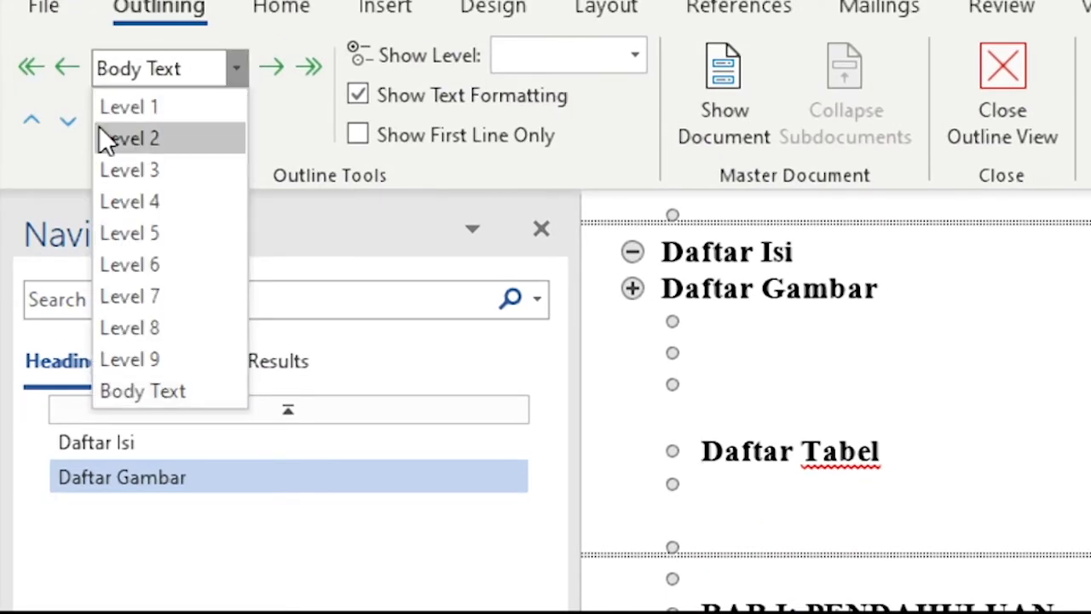
click(204, 104)
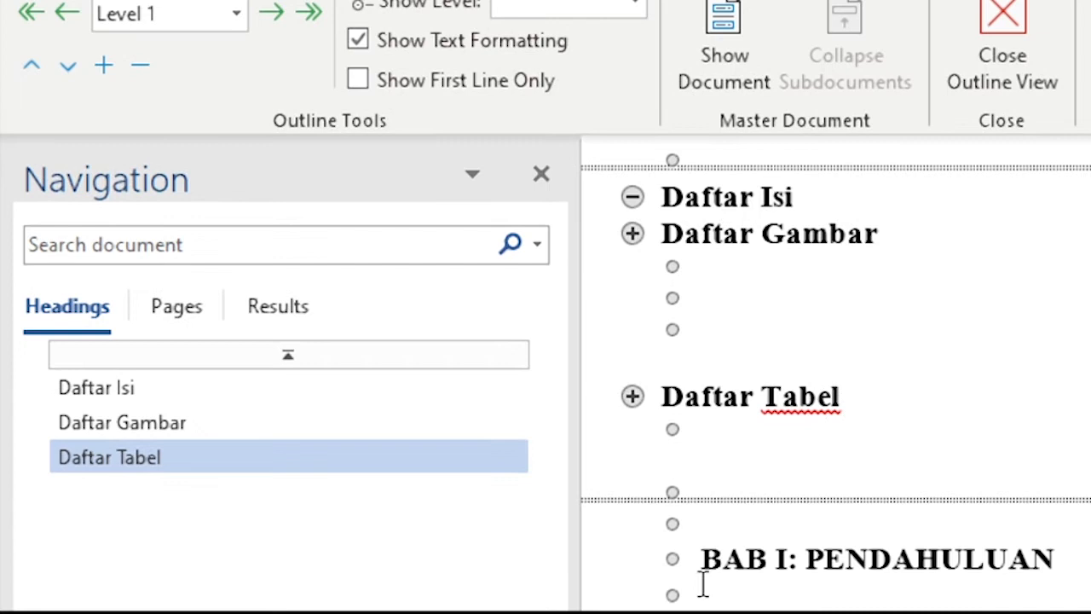
- Set the outline level of the BAB I: PENDAHULUAN chapter title to Level 1
scroll(703, 597, down, 3)
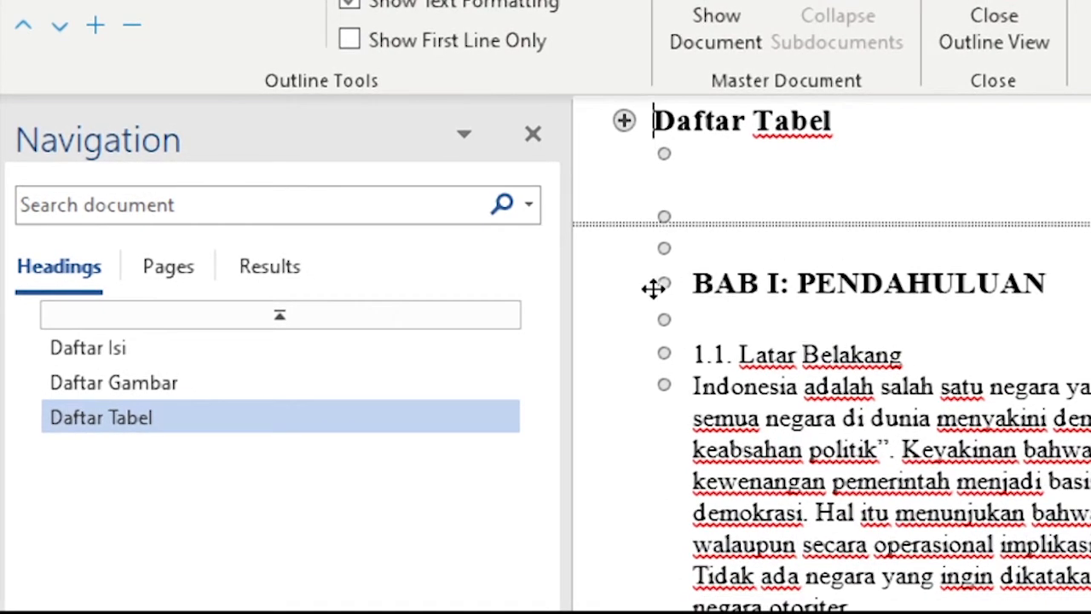
click(698, 283)
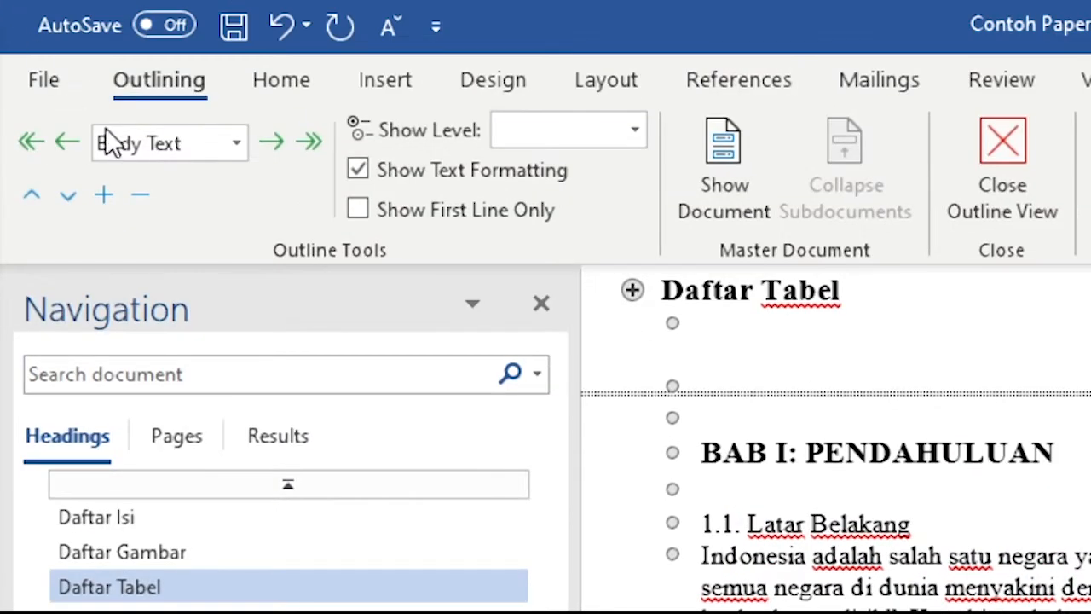
click(125, 148)
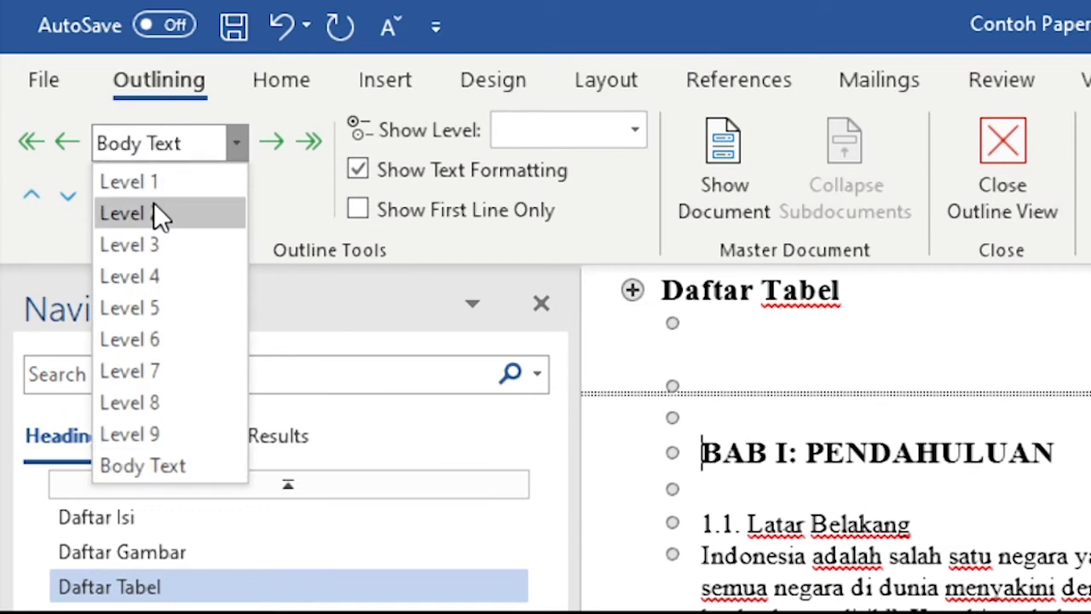
click(155, 181)
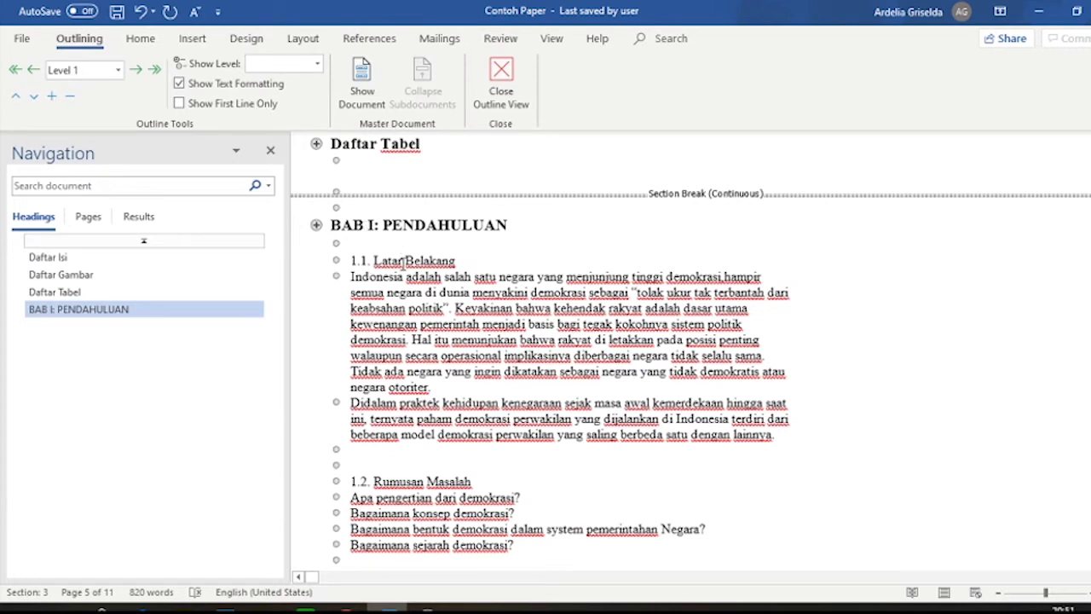
- Set the 1.1. Latar Belakang and 1.2. Rumusan Masalah subheadings to outline Level 2
click(404, 260)
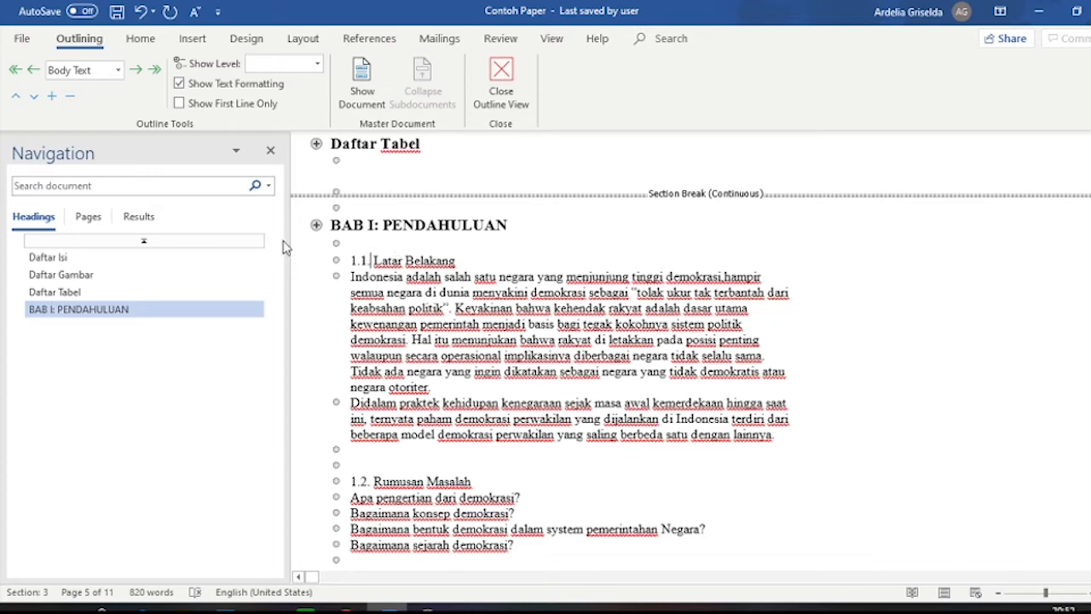
click(104, 75)
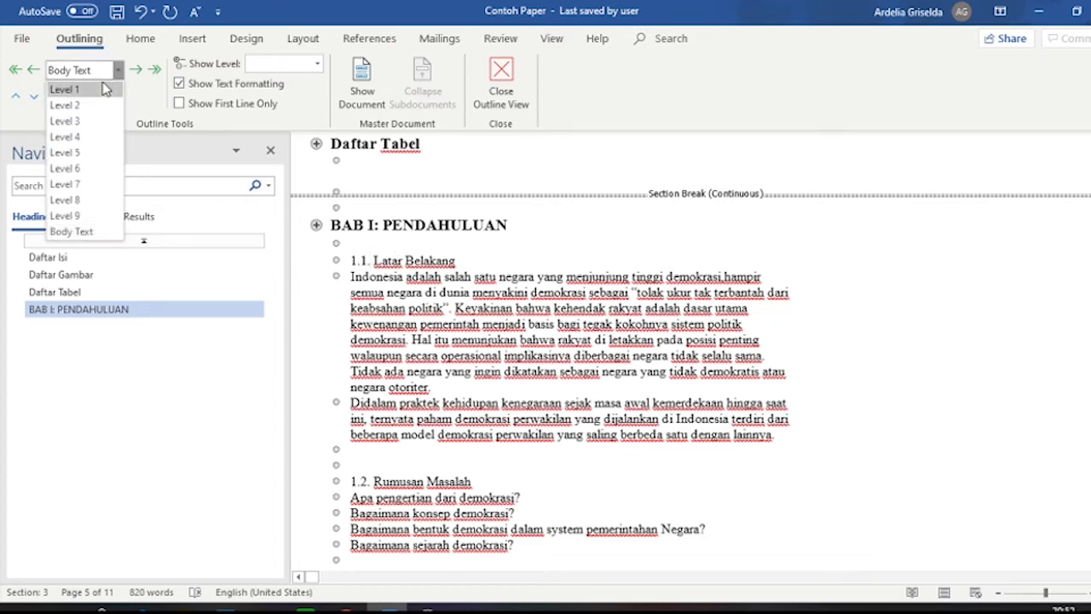
click(97, 105)
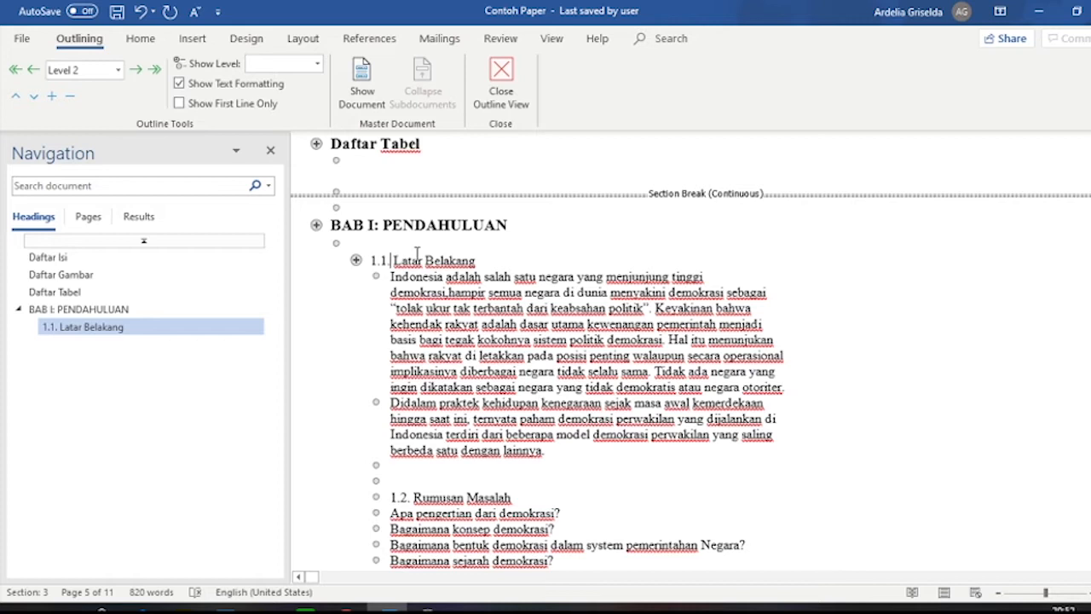
click(415, 497)
click(117, 70)
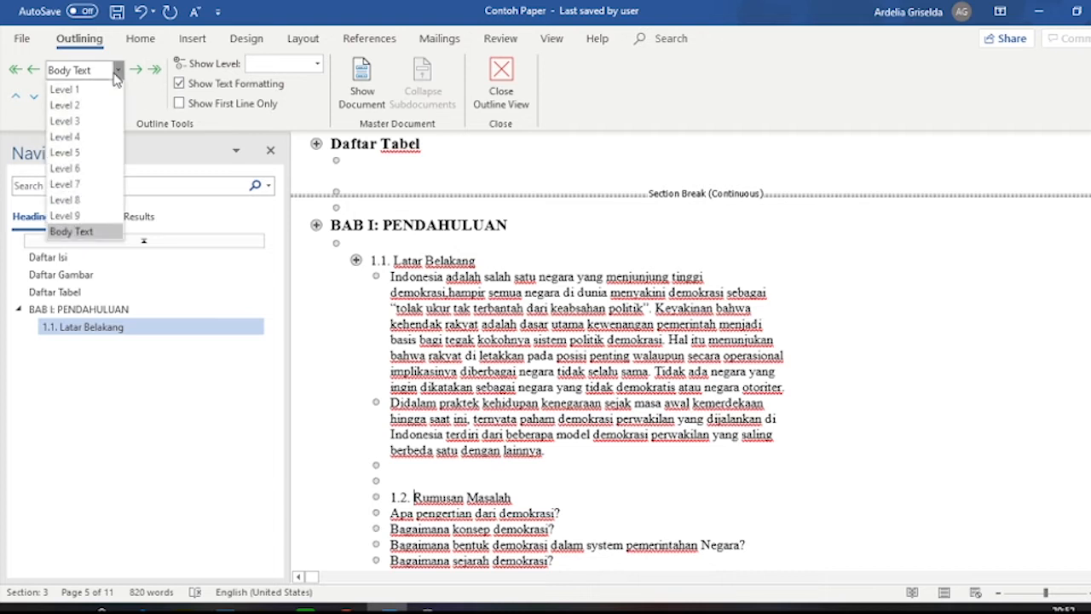
click(102, 104)
- Set the outline level of the 1.3. Tujuan subheading to Level 2
scroll(358, 375, down, 5)
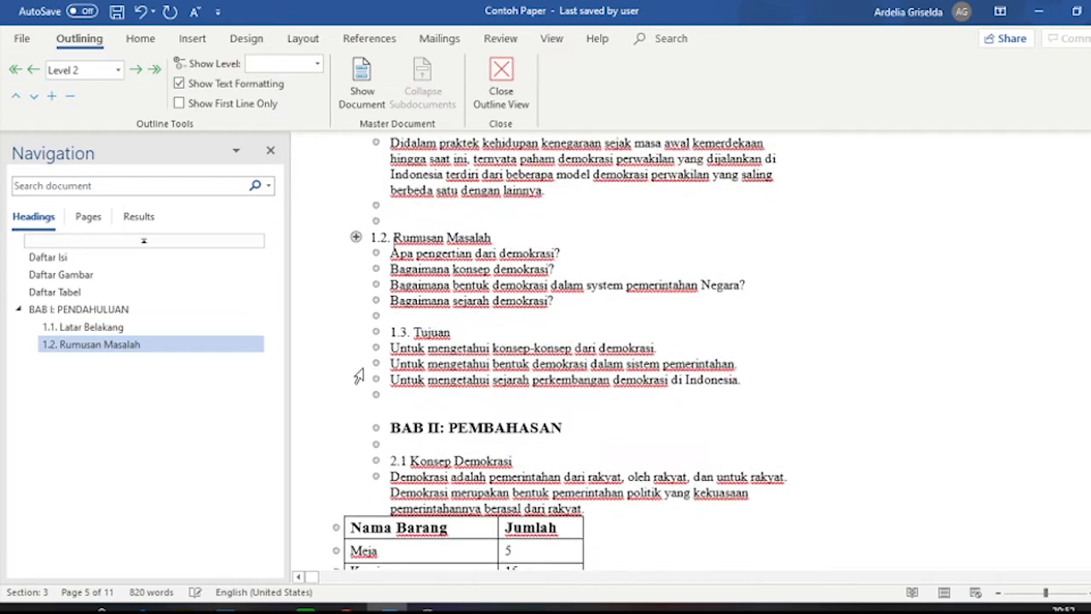
scroll(358, 375, down, 1)
click(418, 268)
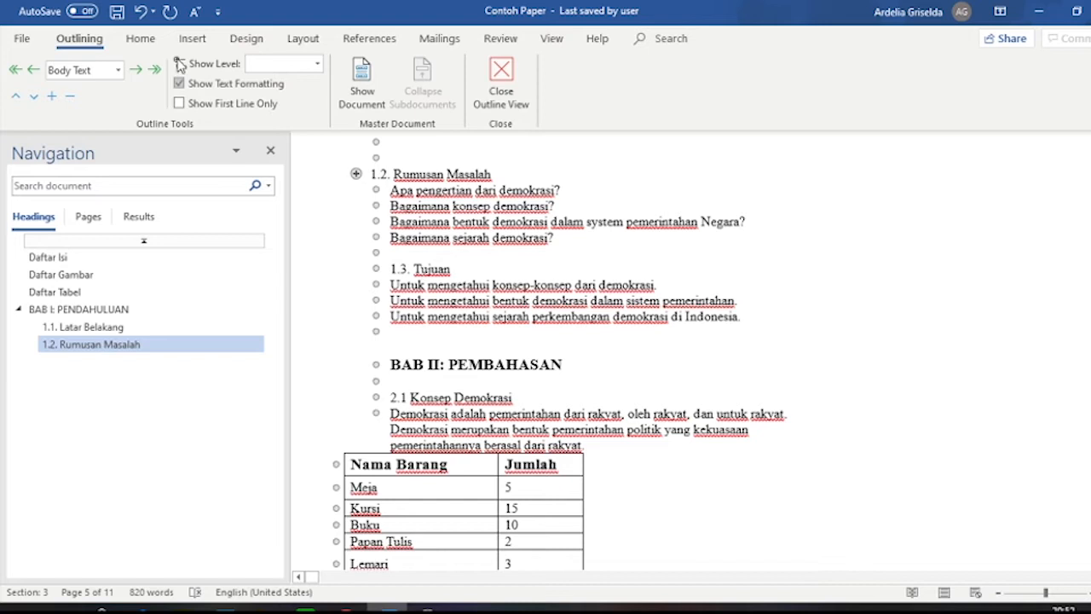
click(117, 72)
click(65, 105)
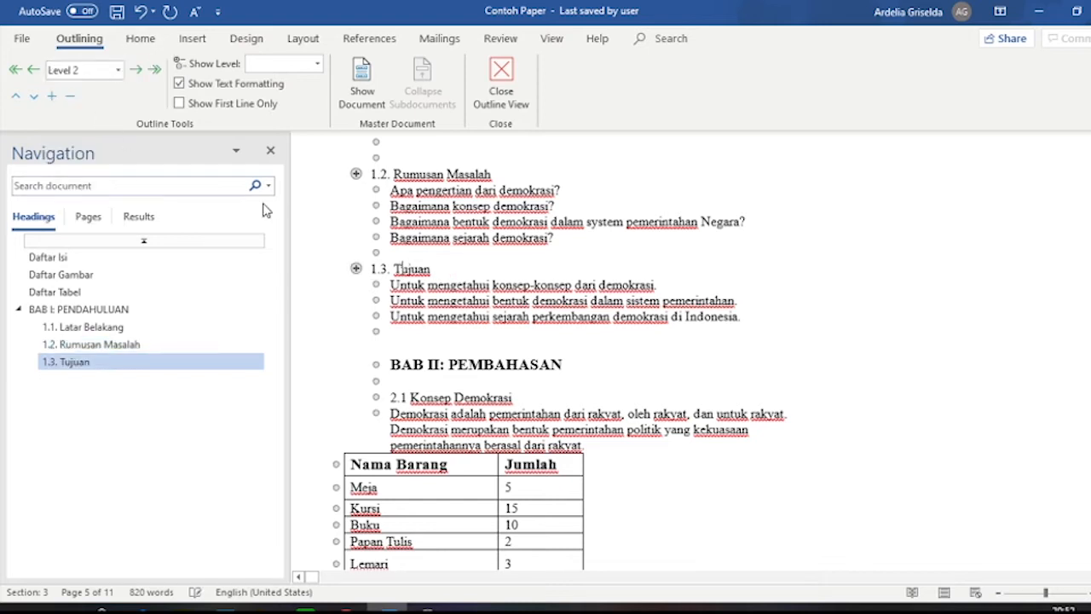
- Set the BAB II: PEMBAHASAN chapter title to outline Level 1 and its 2.1 Konsep Demokrasi subheading to Level 2
click(439, 365)
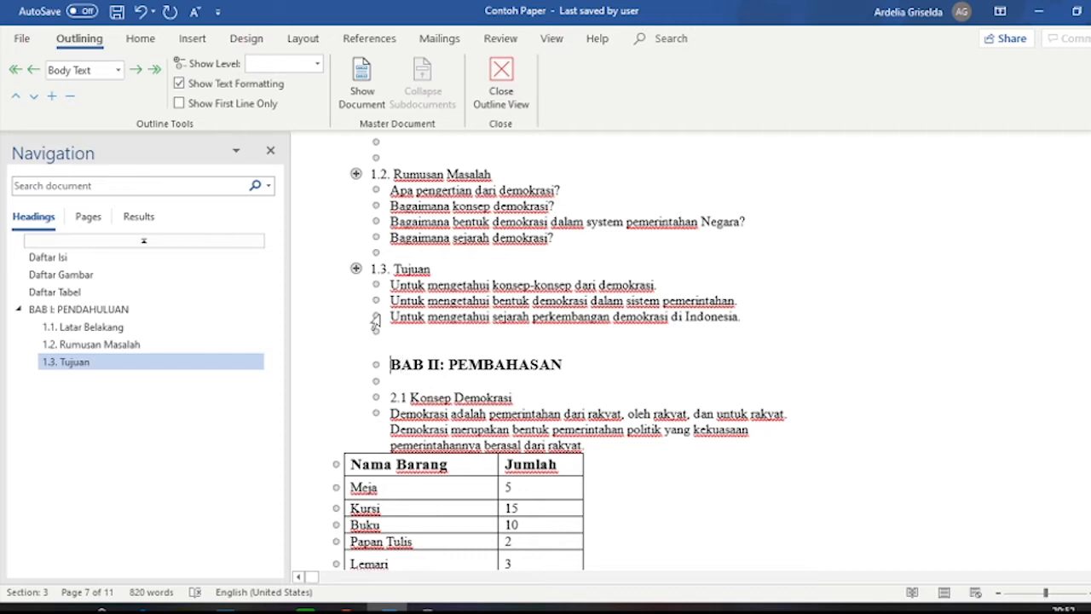
click(118, 70)
click(63, 87)
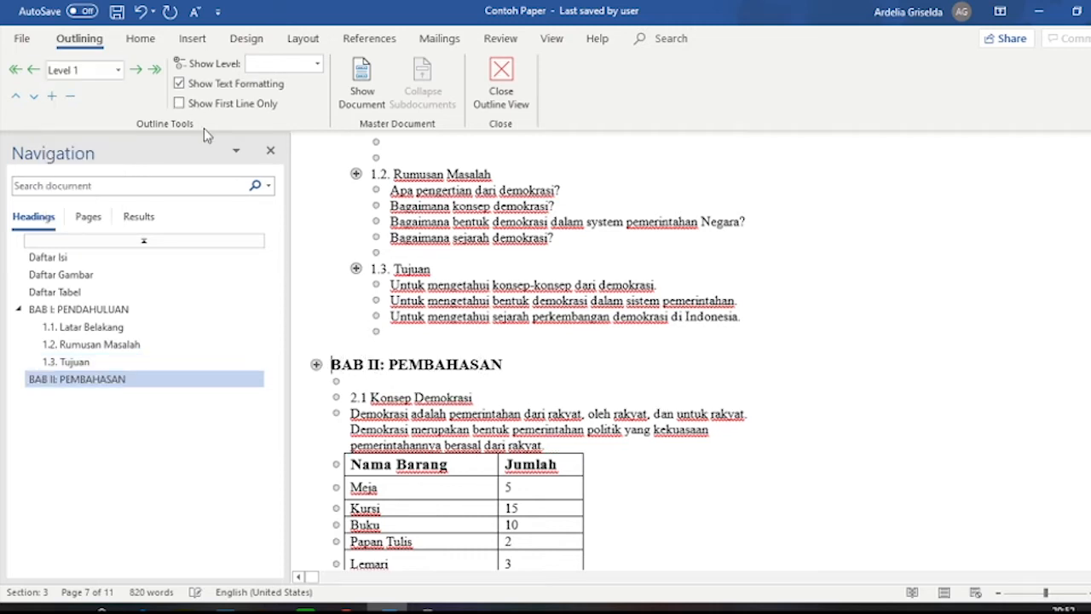
click(365, 398)
click(118, 70)
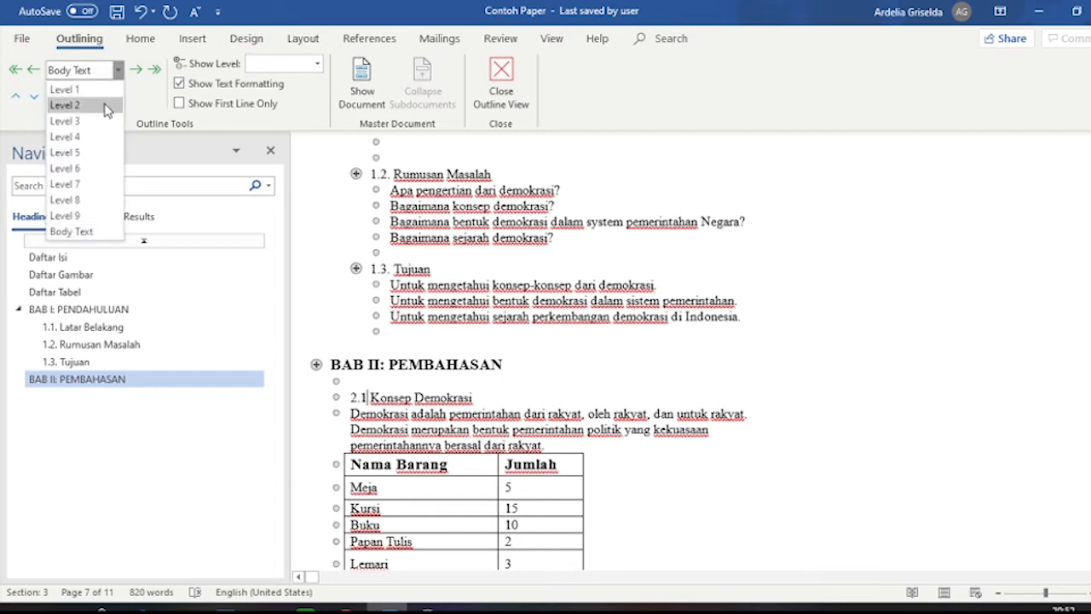
click(64, 105)
- Set the 2.2 Bentuk Demokrasi dalam Sistem Pemerintahan Negara subheading to outline Level 2
scroll(364, 424, down, 1)
scroll(444, 407, down, 6)
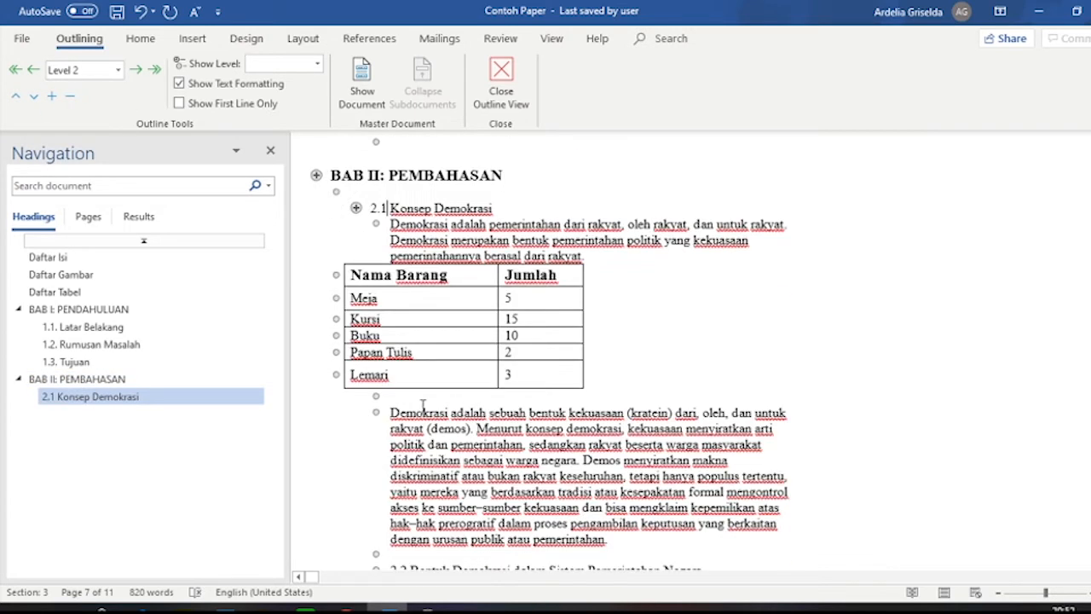
click(409, 315)
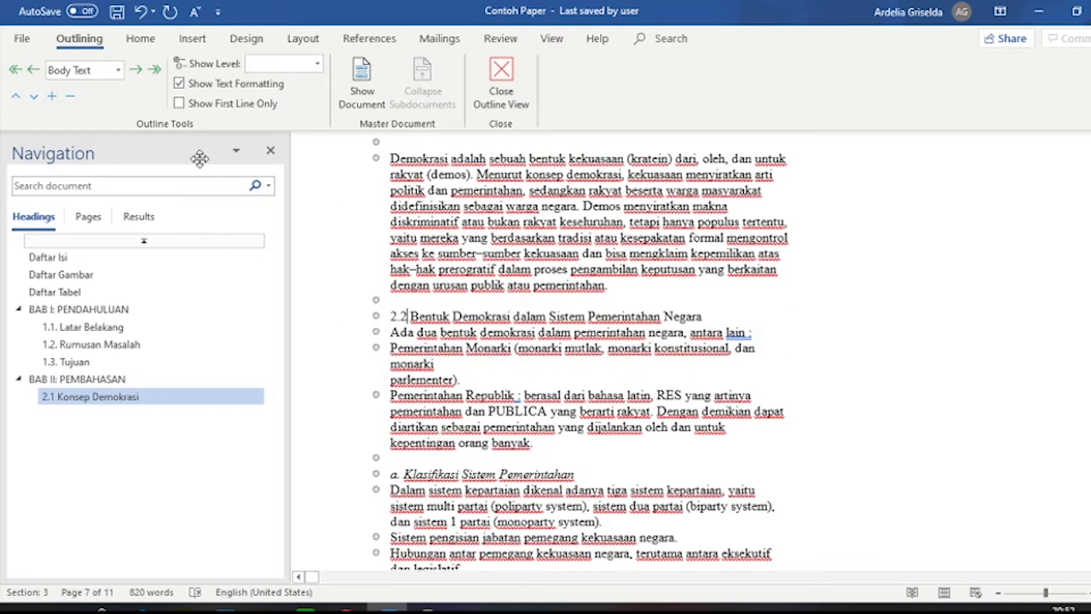
click(118, 70)
click(65, 105)
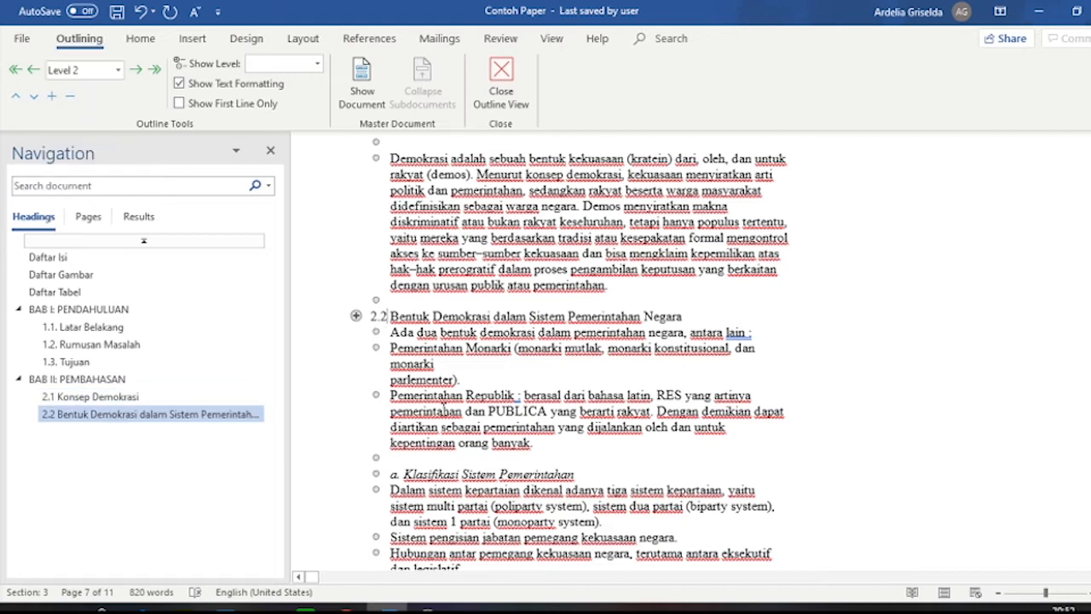
- Set the a. Klasifikasi Sistem Pemerintahan subheading under section 2.2 to outline Level 3
scroll(430, 349, down, 2)
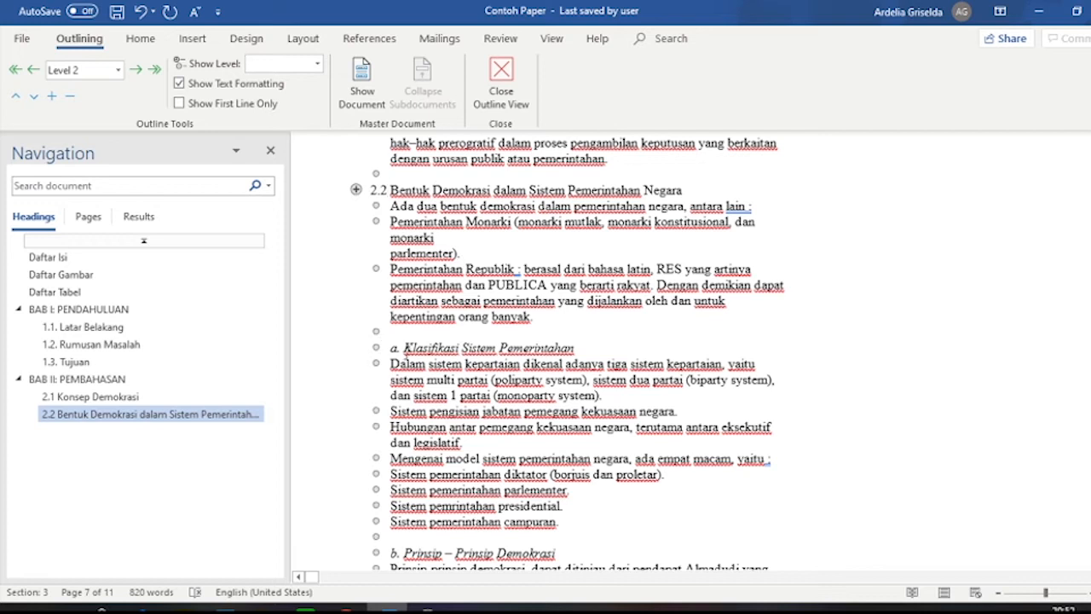
scroll(426, 440, down, 6)
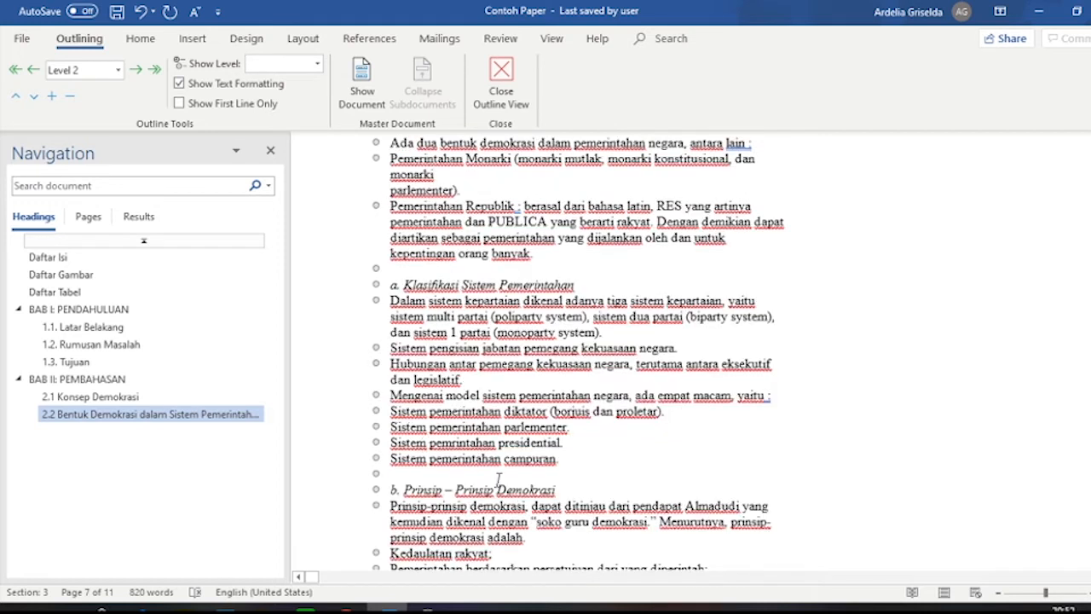
scroll(485, 465, up, 7)
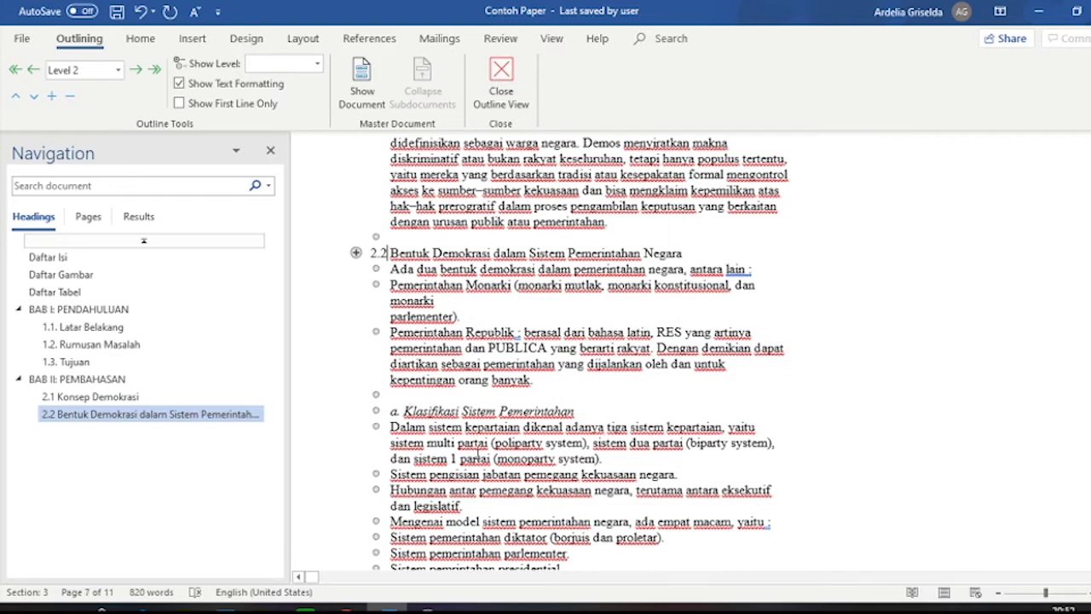
scroll(474, 459, down, 1)
click(406, 349)
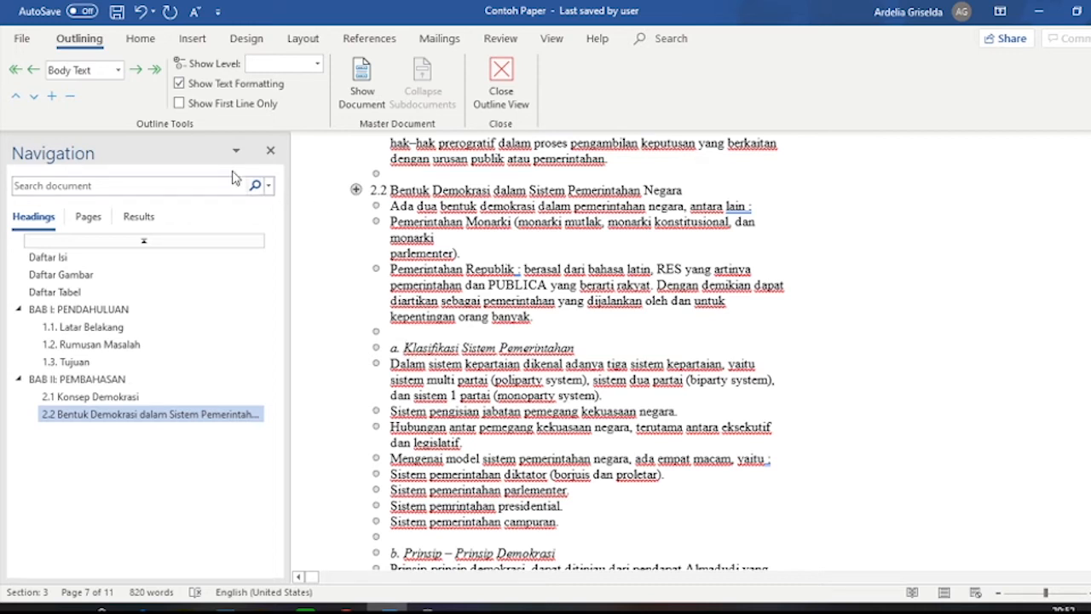
click(118, 70)
click(100, 126)
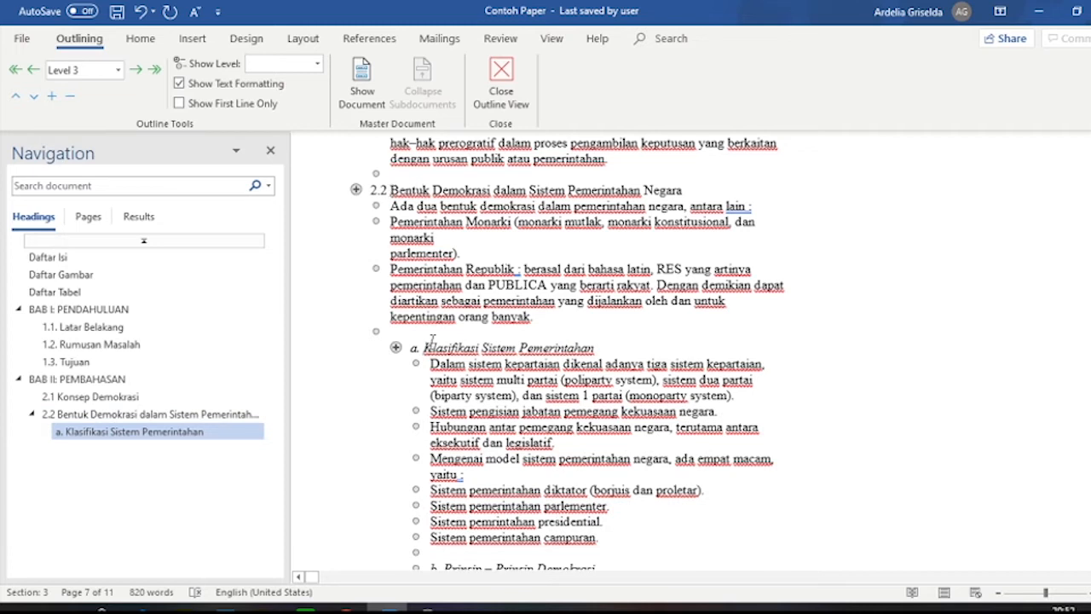
- Set the b. Prinsip – Prinsip Demokrasi subheading under section 2.2 to outline Level 3
scroll(432, 341, down, 3)
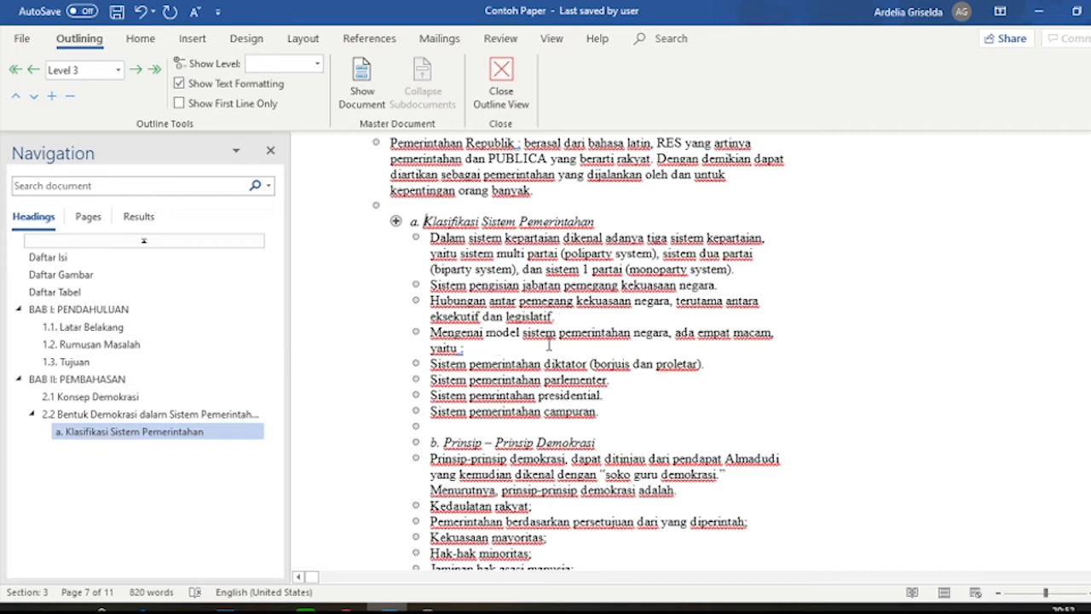
scroll(536, 347, down, 3)
click(454, 316)
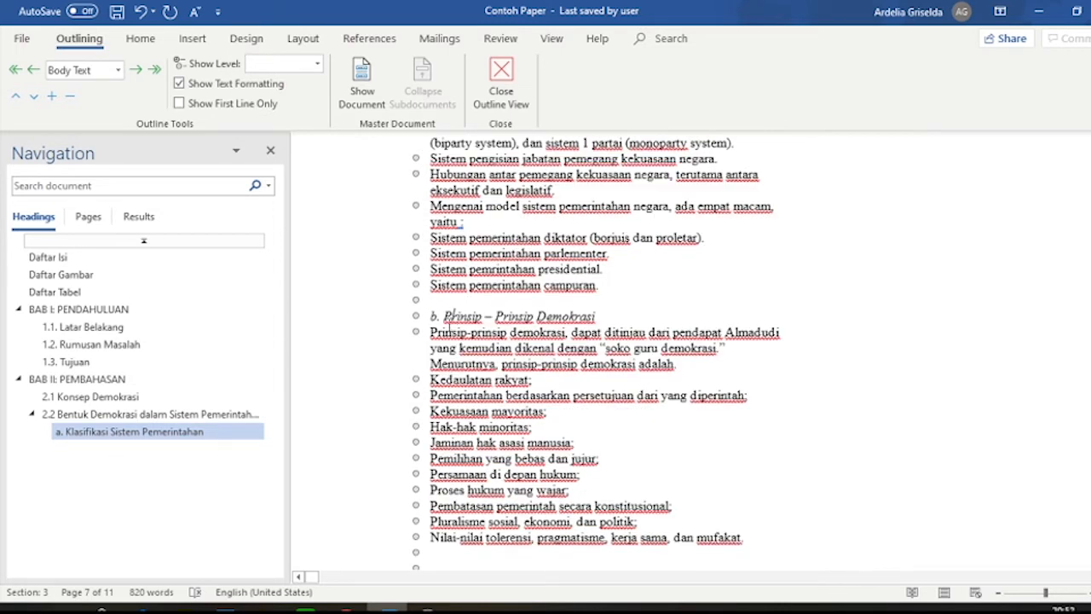
scroll(503, 331, up, 1)
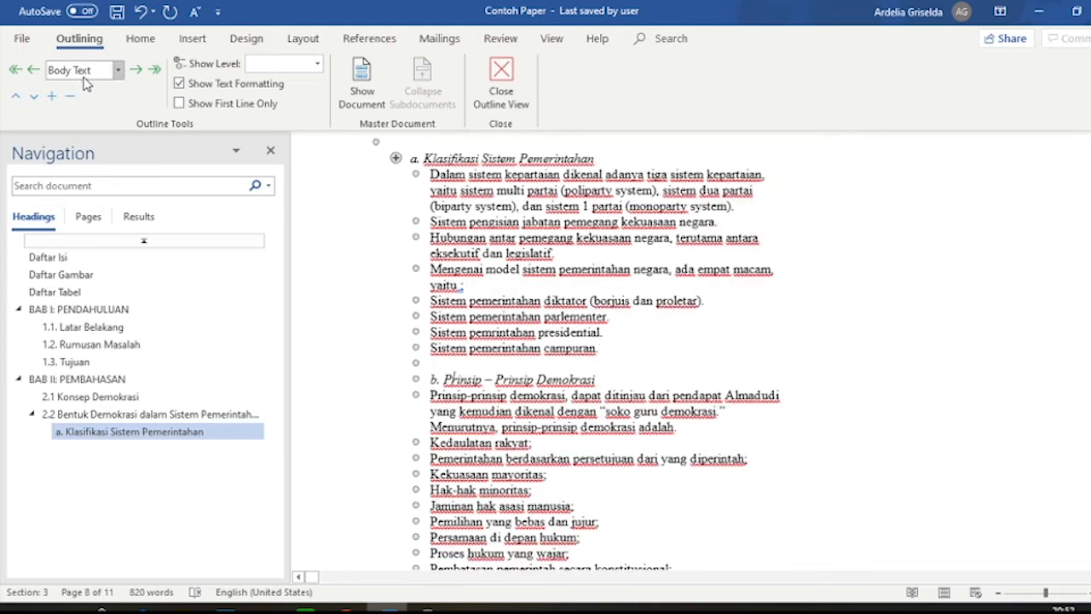
click(118, 69)
click(64, 120)
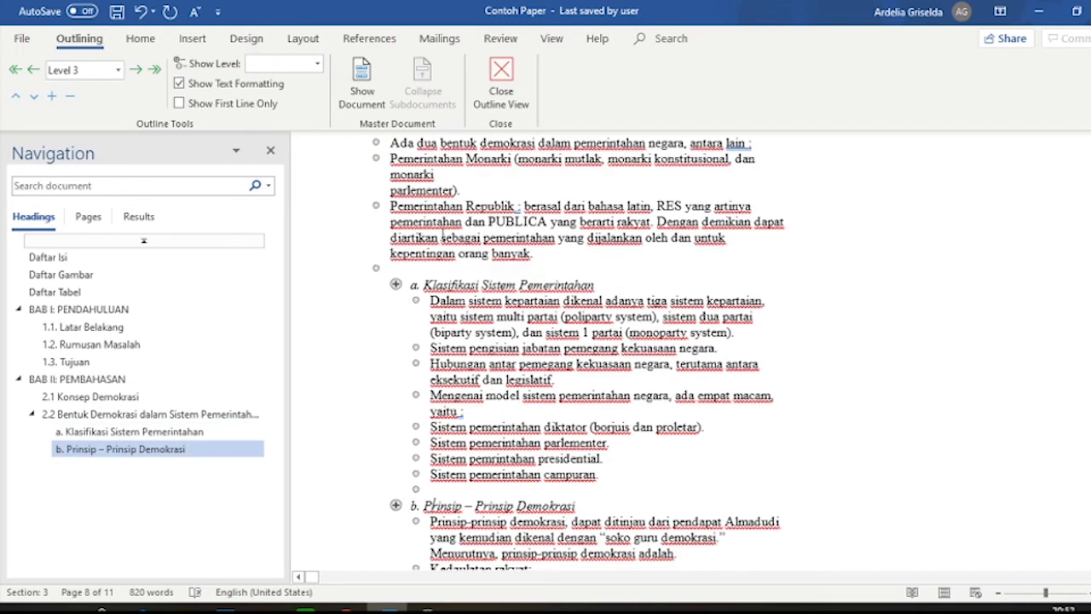
- Set the c. Ciri-ciri Pemerintahan Demokratis subheading under section 2.2 to outline Level 3
scroll(442, 235, up, 3)
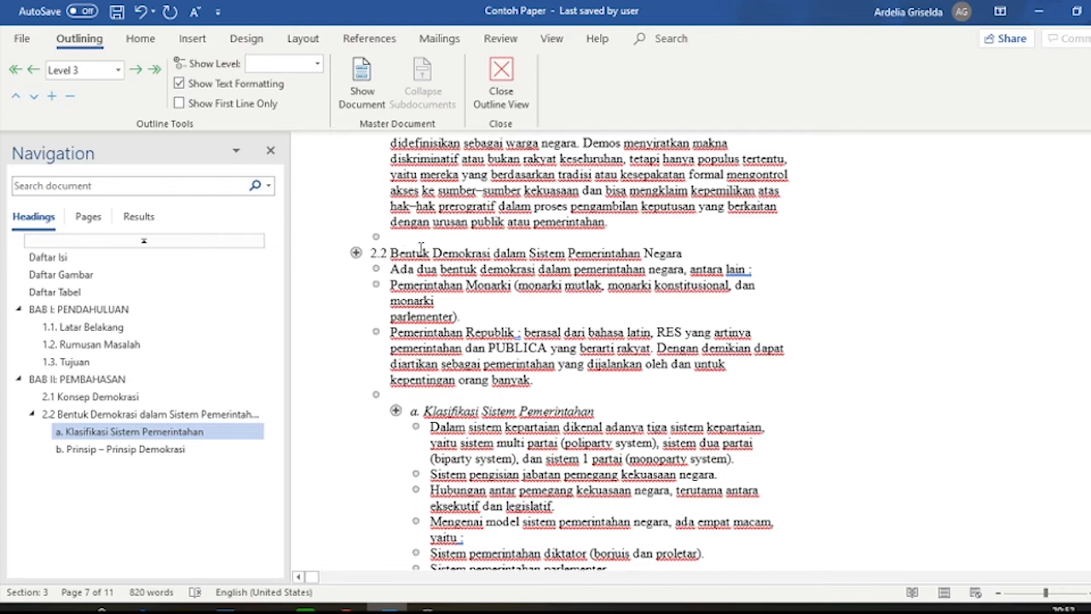
scroll(421, 248, down, 9)
click(492, 332)
click(94, 72)
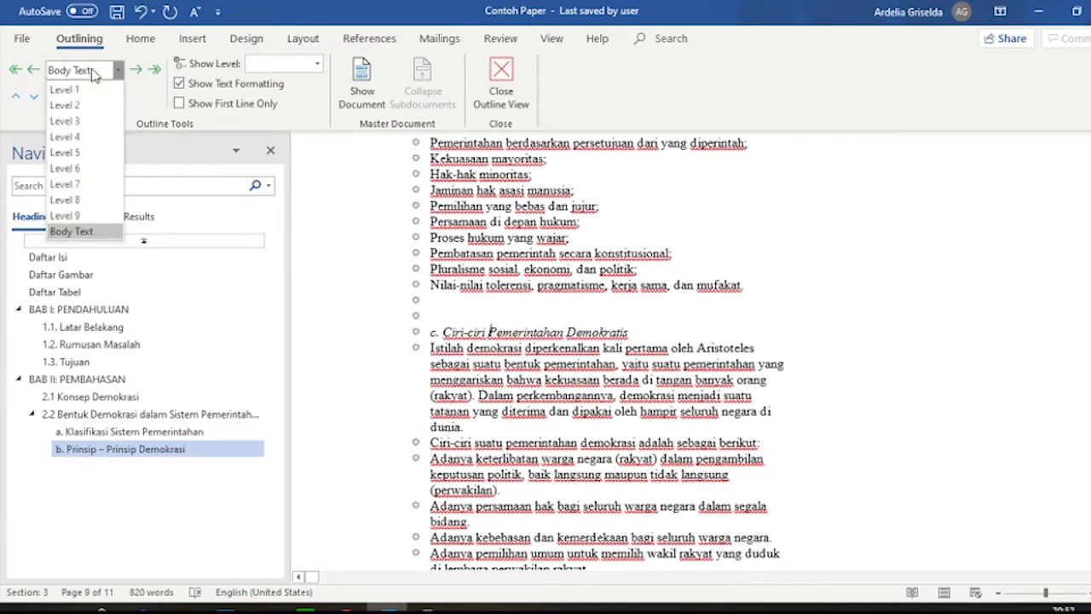
click(96, 121)
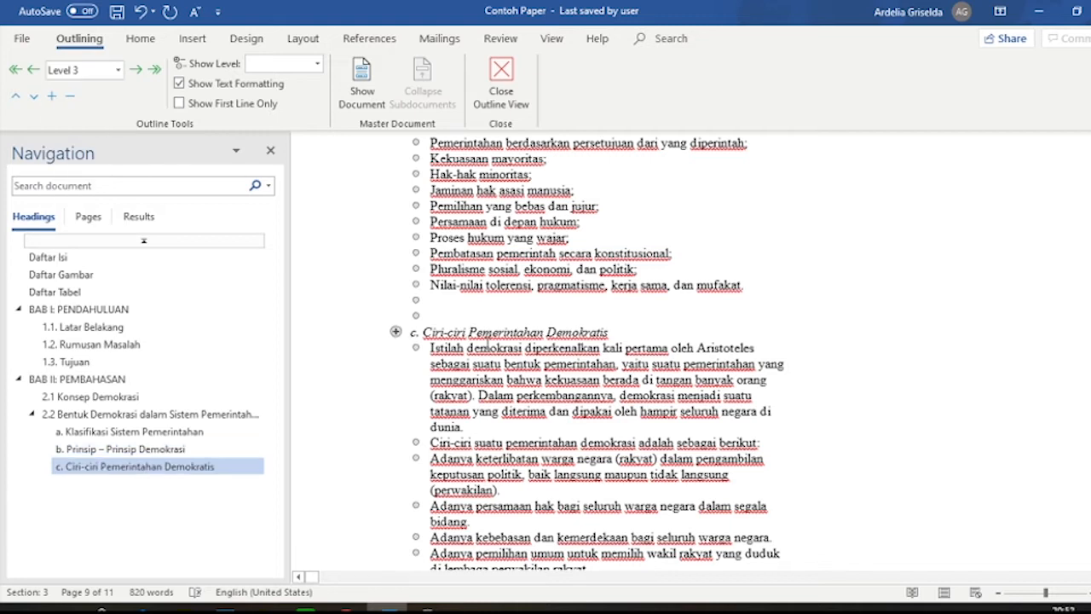
- Set the 2.3 Sejarah Perkembangan Demokrasi di Indonesia subheading to outline Level 2
scroll(563, 354, down, 3)
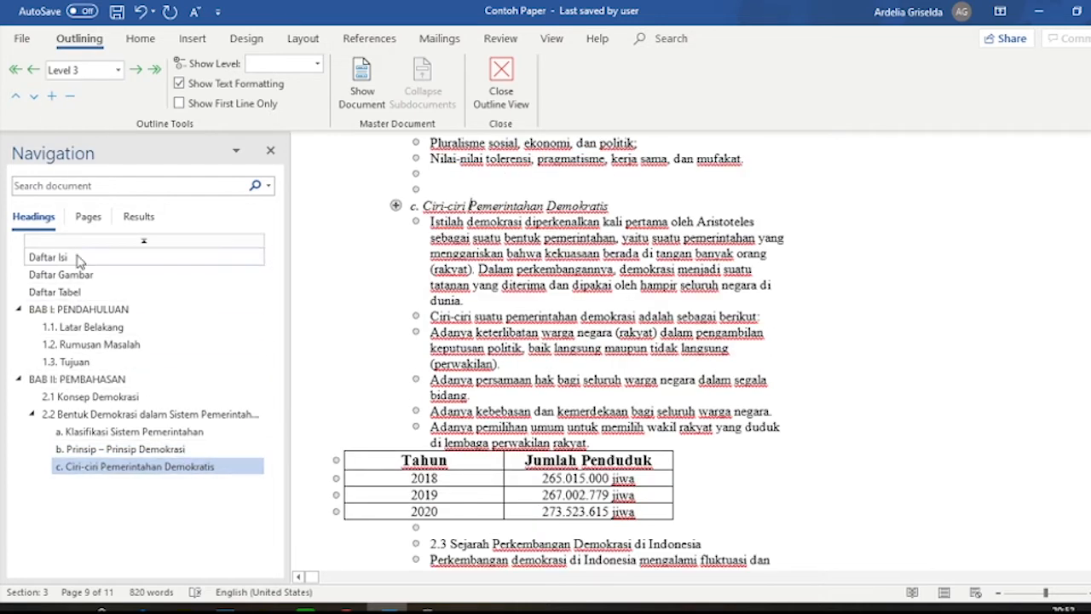
scroll(623, 279, down, 3)
scroll(628, 281, down, 3)
click(490, 228)
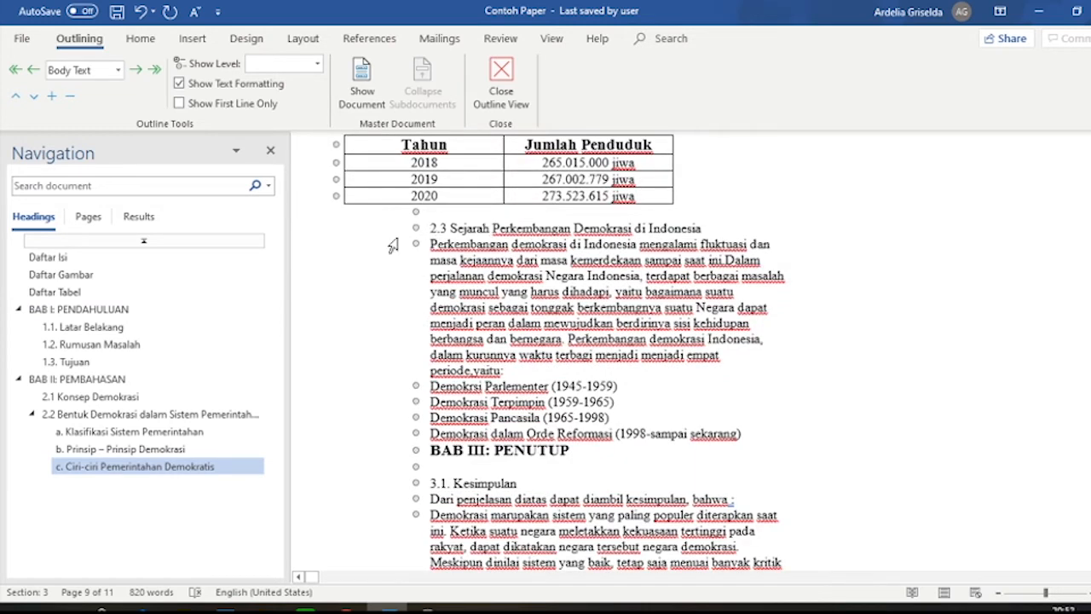
scroll(471, 237, up, 7)
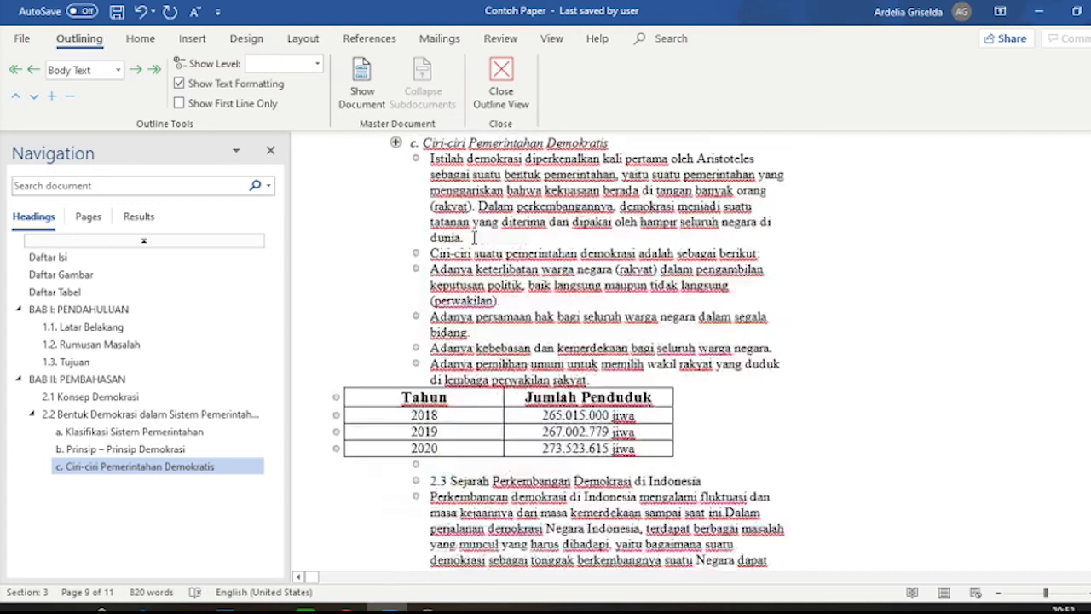
scroll(461, 282, down, 6)
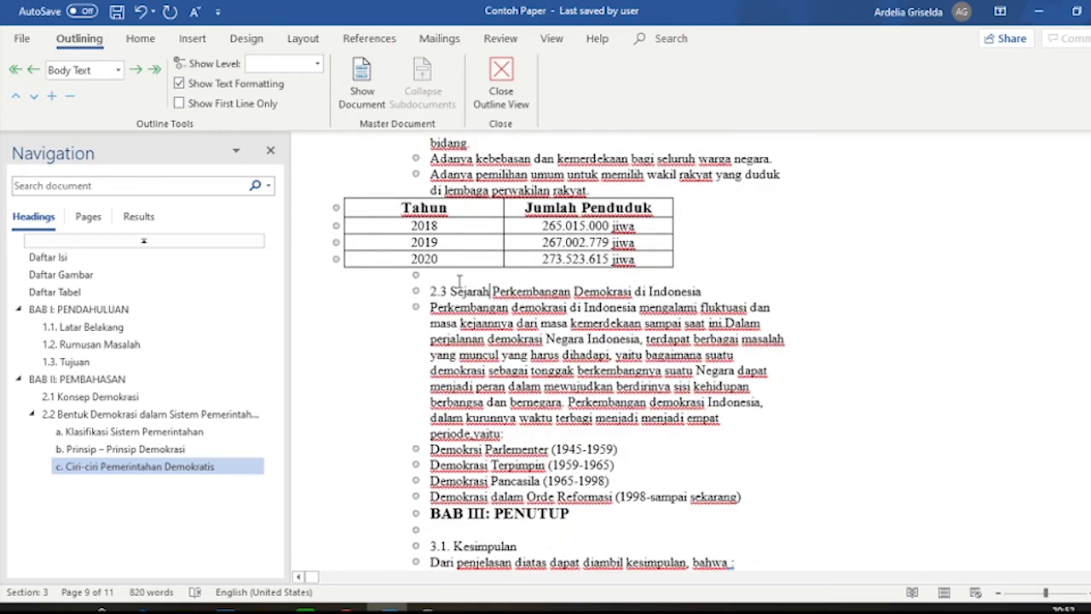
click(89, 70)
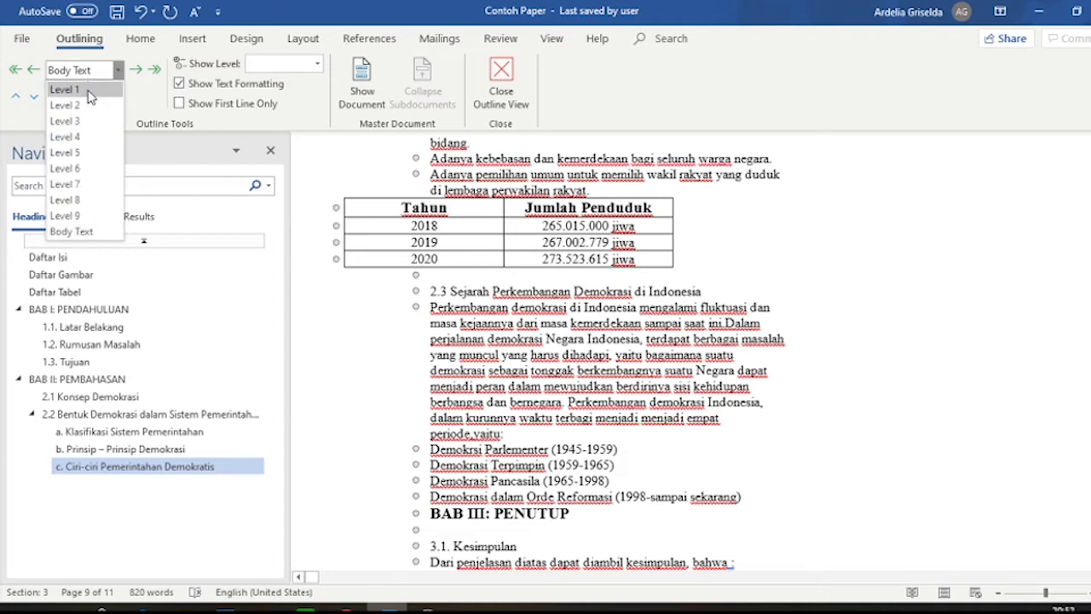
click(85, 106)
- Set the BAB III: PENUTUP chapter title to outline Level 1
scroll(448, 223, down, 6)
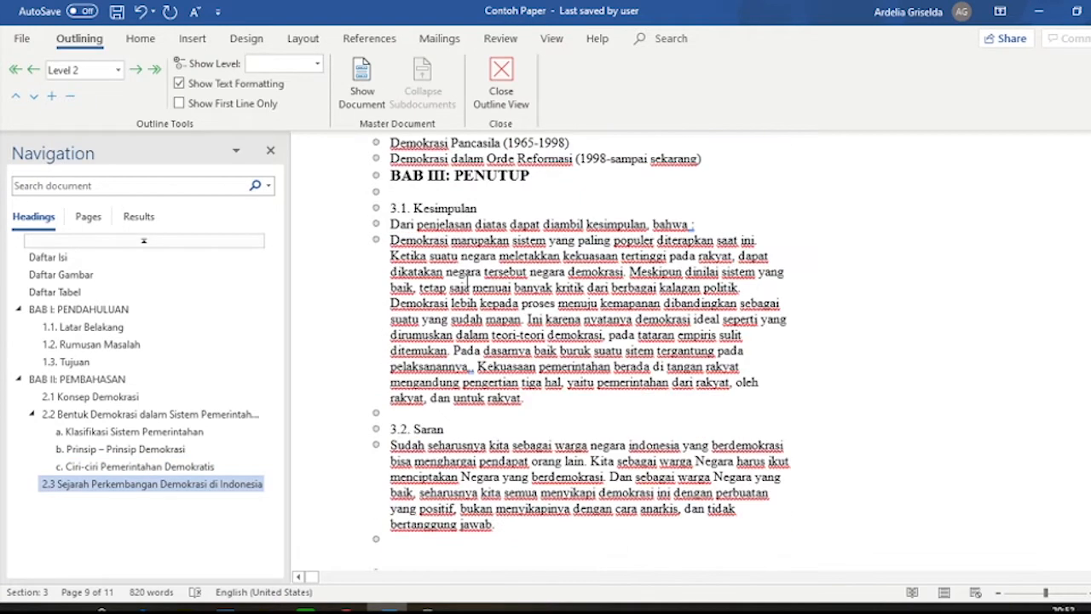
scroll(448, 223, up, 1)
click(392, 239)
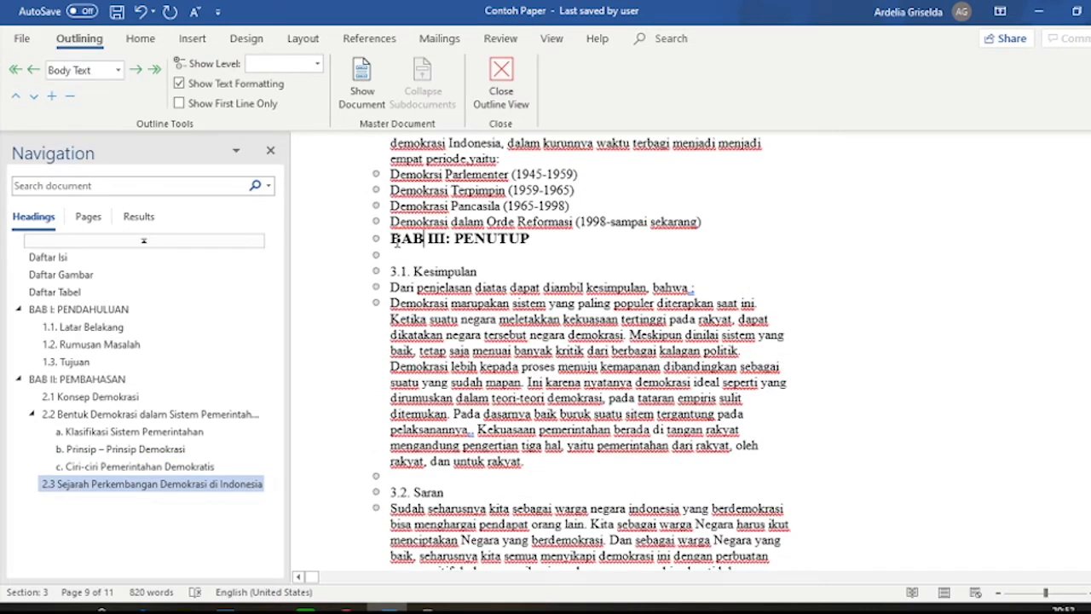
click(96, 74)
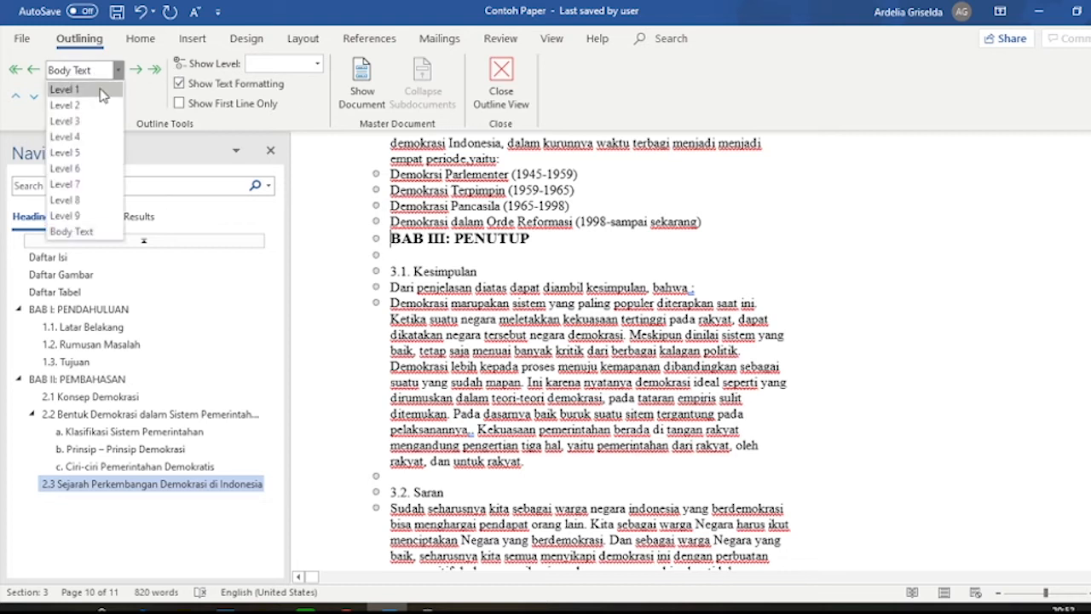
click(85, 88)
- Set the 3.1. Kesimpulan and 3.2. Saran subheadings of BAB III to outline Level 2
scroll(480, 335, down, 1)
click(397, 211)
click(97, 73)
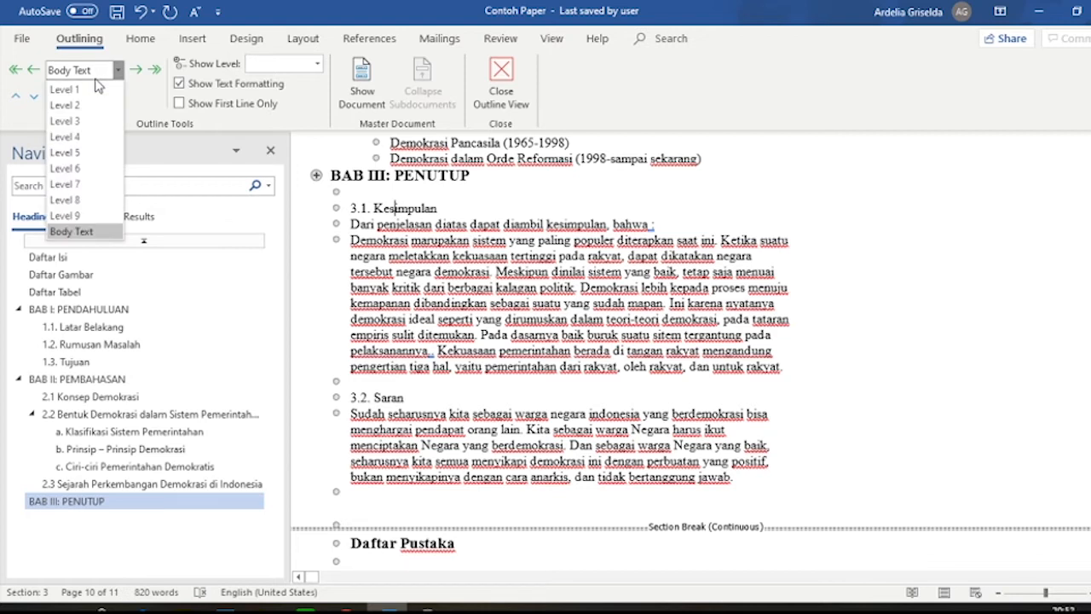
click(375, 210)
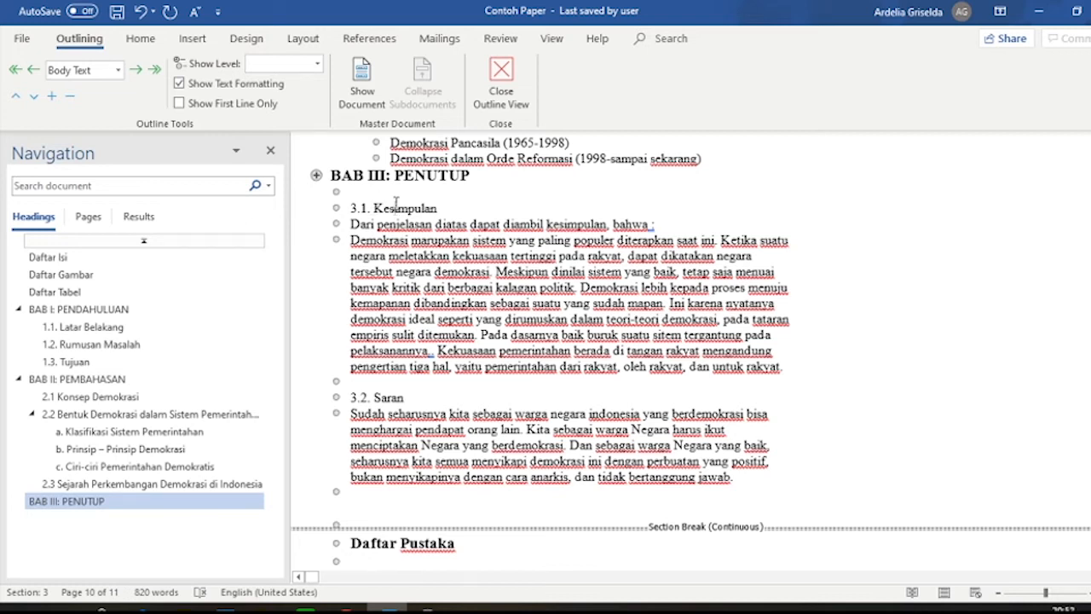
click(118, 70)
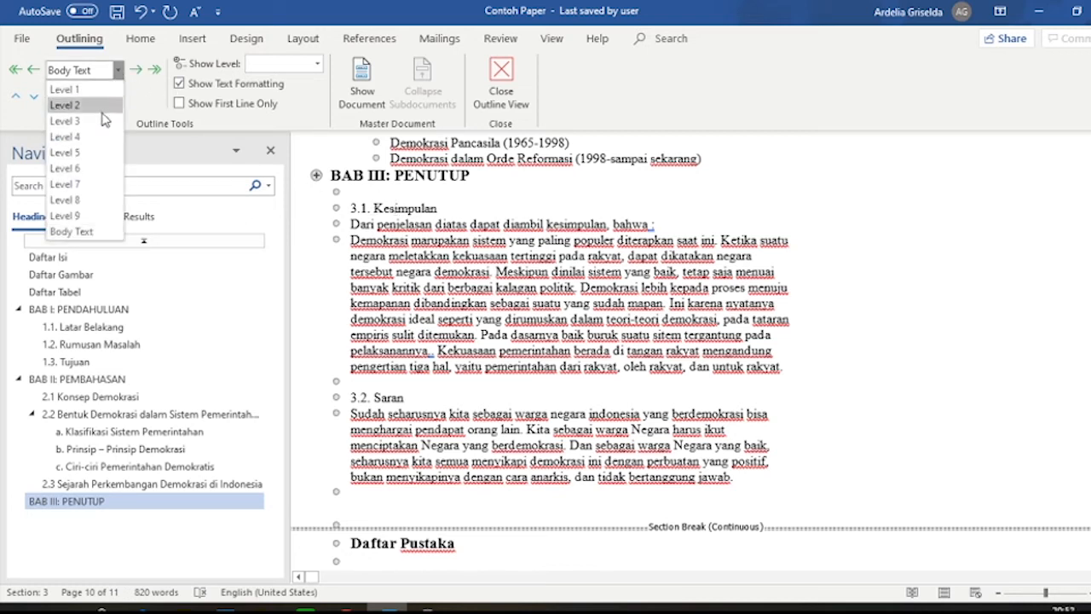
click(65, 105)
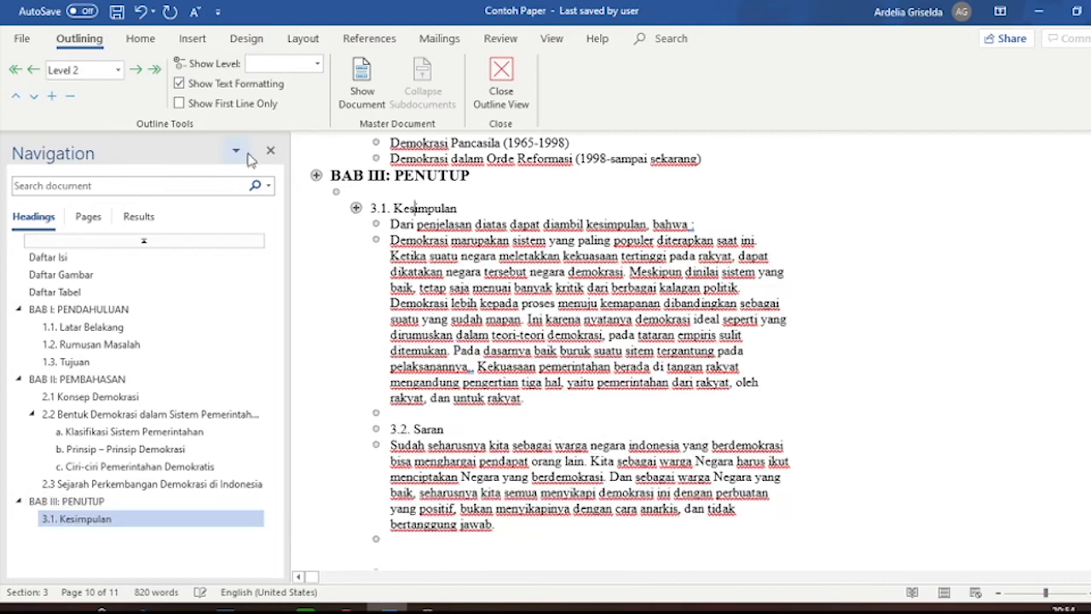
click(418, 429)
click(118, 70)
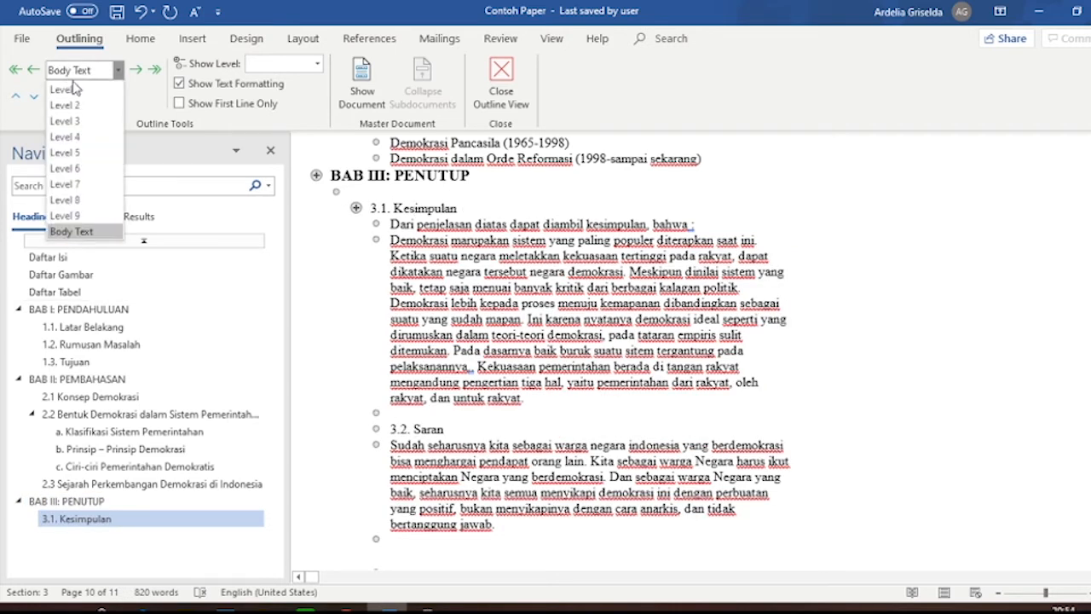
click(69, 106)
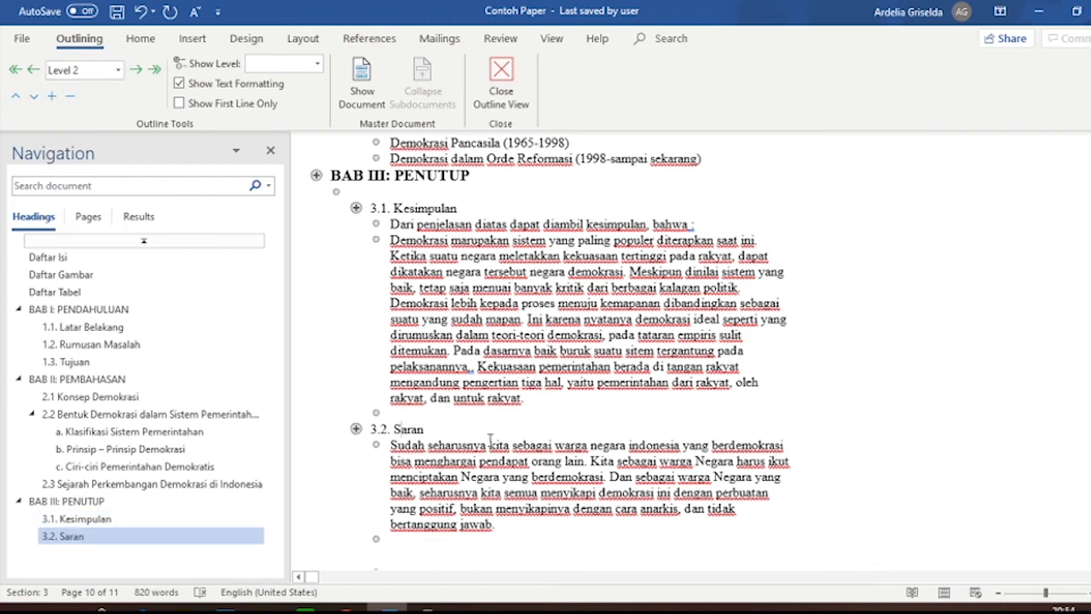
- Set the Daftar Pustaka title to outline Level 1 and close the outline view
scroll(509, 432, down, 5)
click(429, 277)
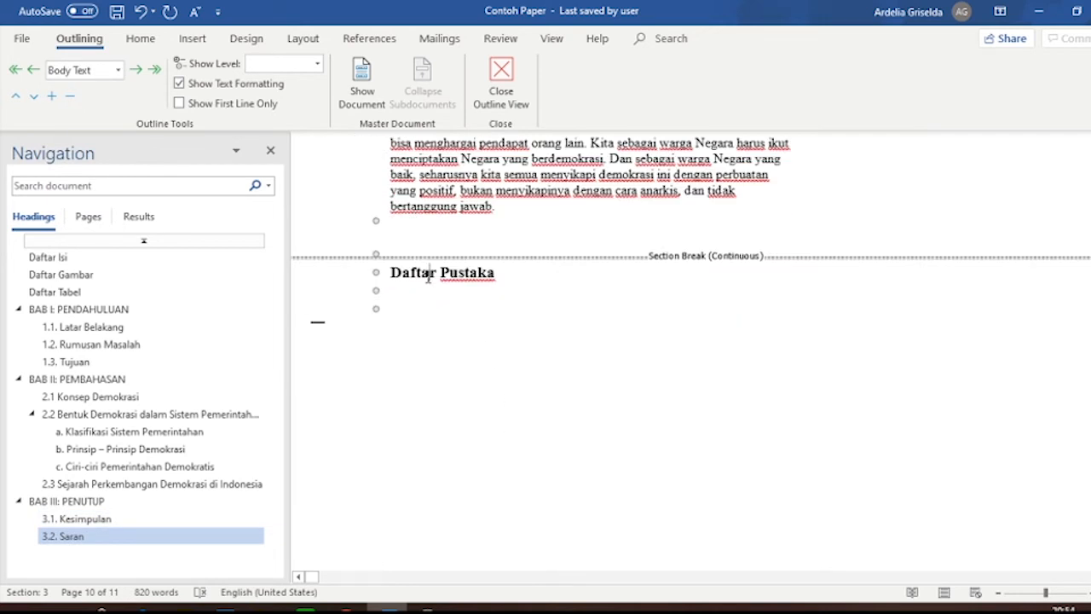
click(96, 71)
click(94, 90)
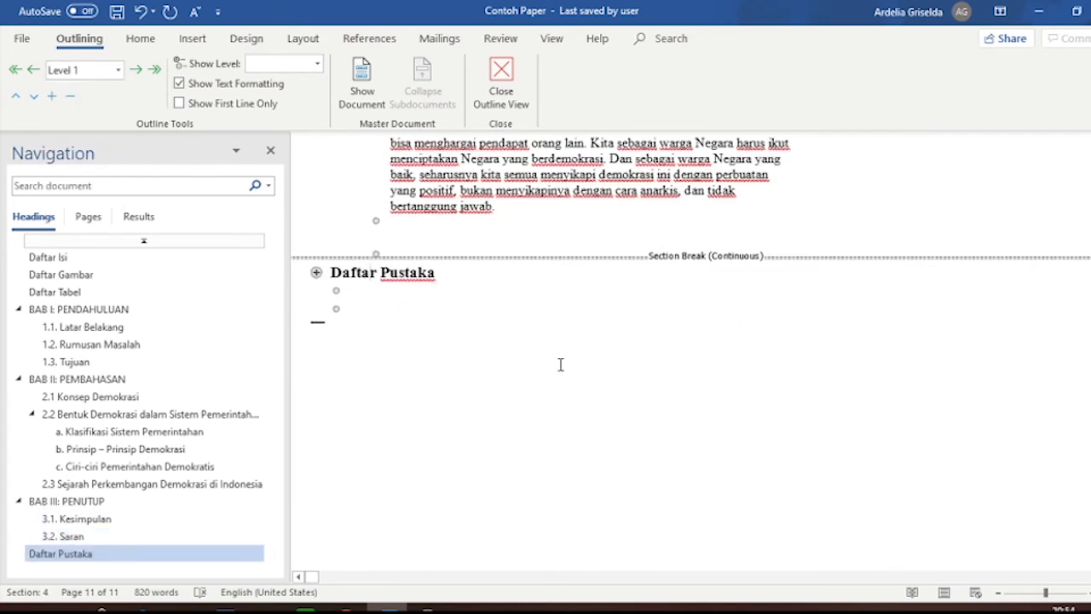
scroll(561, 365, up, 4)
scroll(483, 259, up, 1)
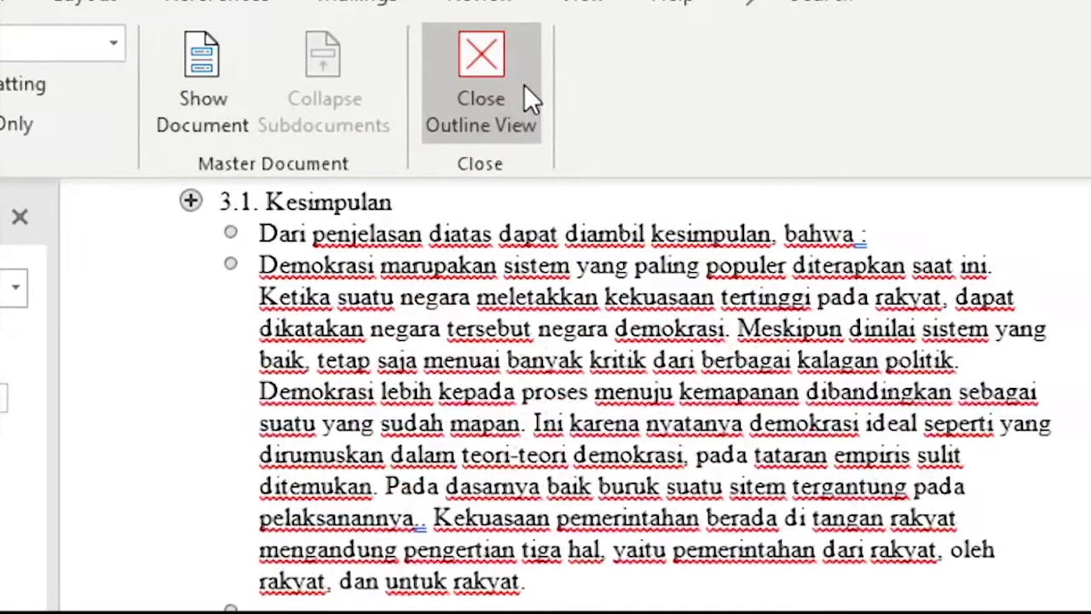
click(514, 99)
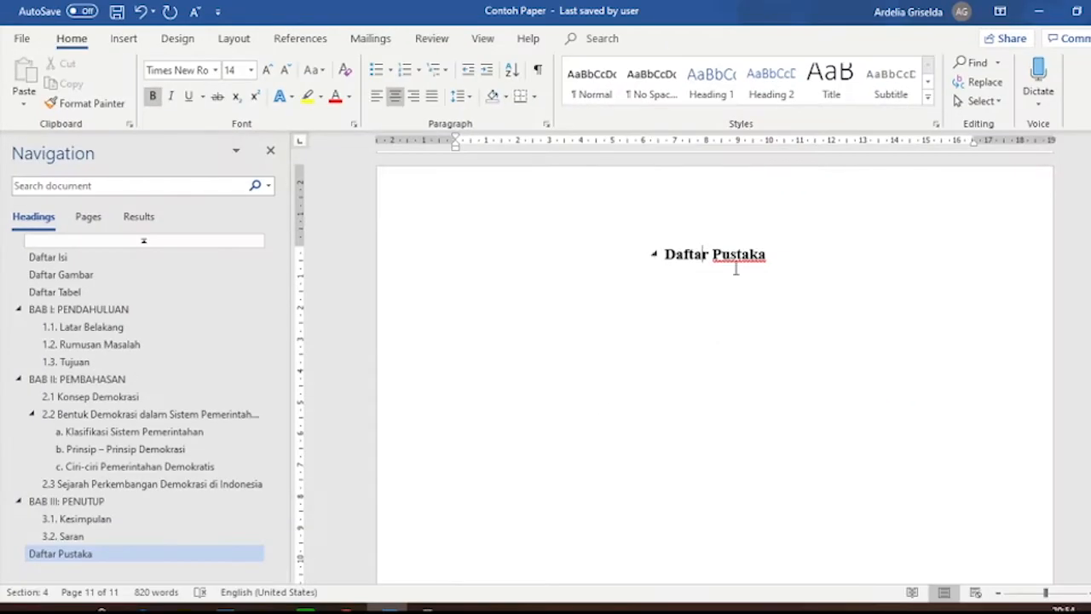
- Check the heading navigation by jumping to section 2.2, BAB III: PENUTUP and the Daftar Isi page
scroll(1018, 534, down, 8)
scroll(769, 307, down, 2)
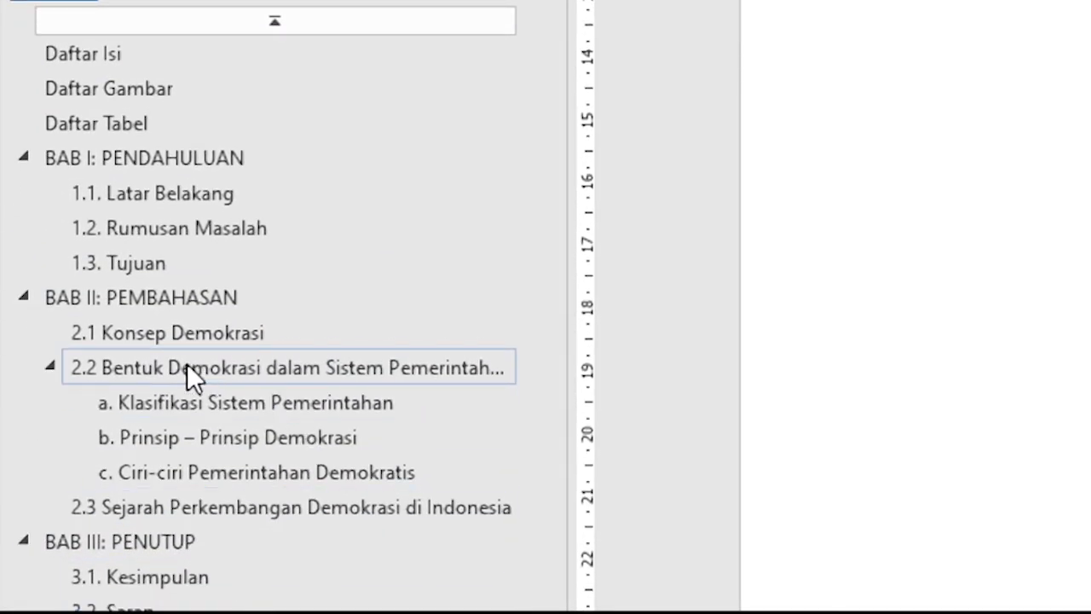
click(186, 364)
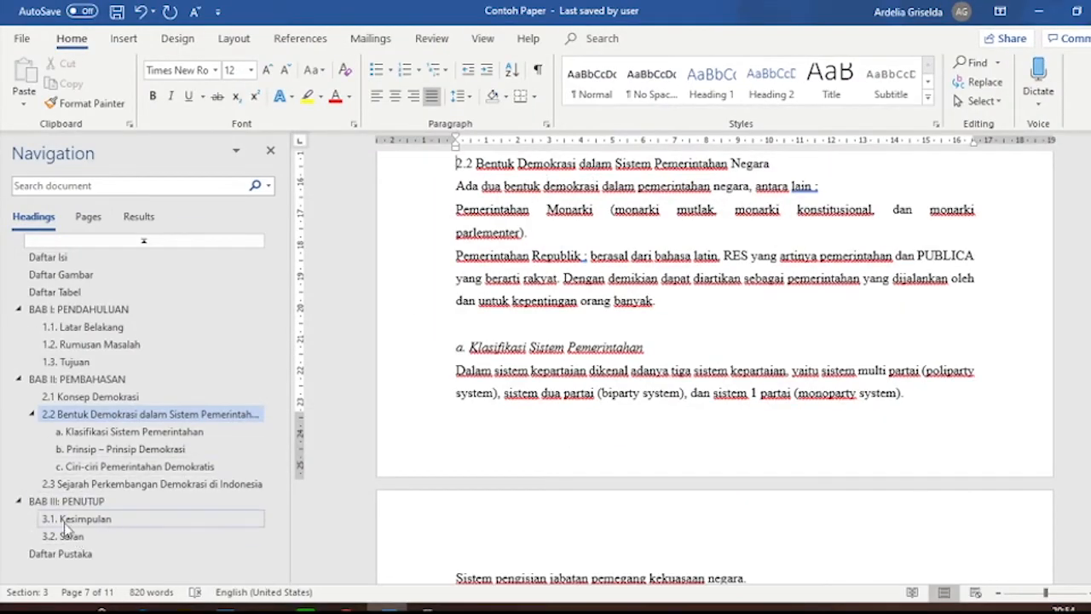
click(82, 503)
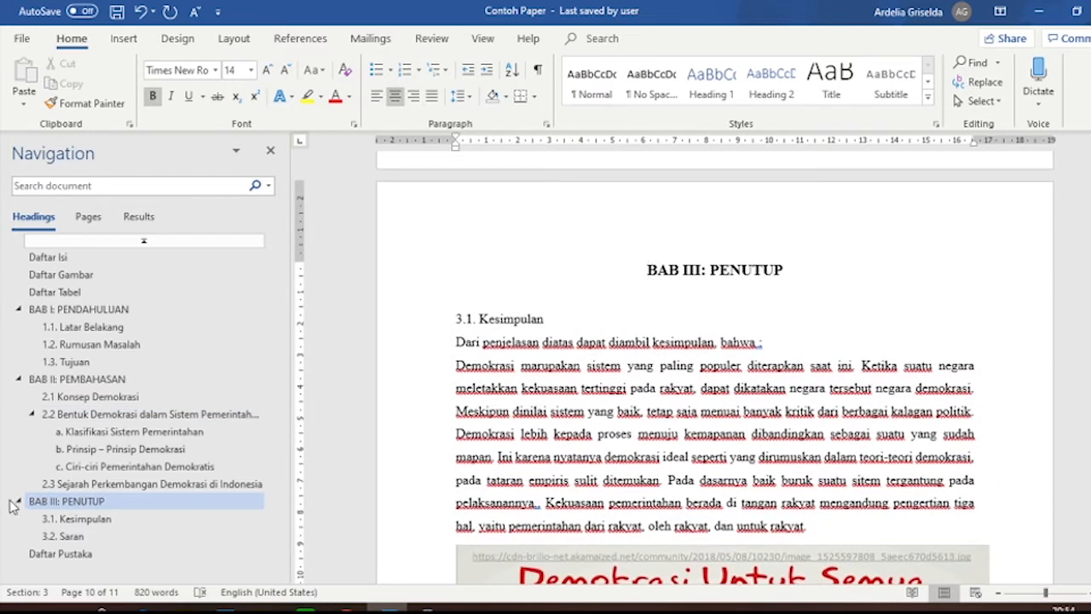
click(82, 259)
scroll(802, 248, up, 1)
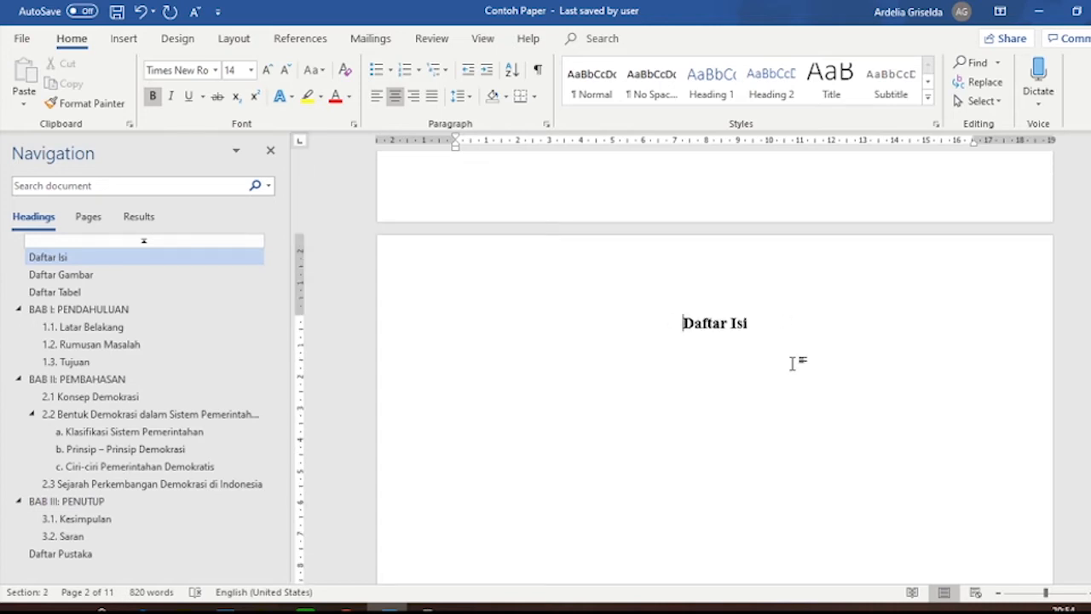
scroll(776, 415, down, 2)
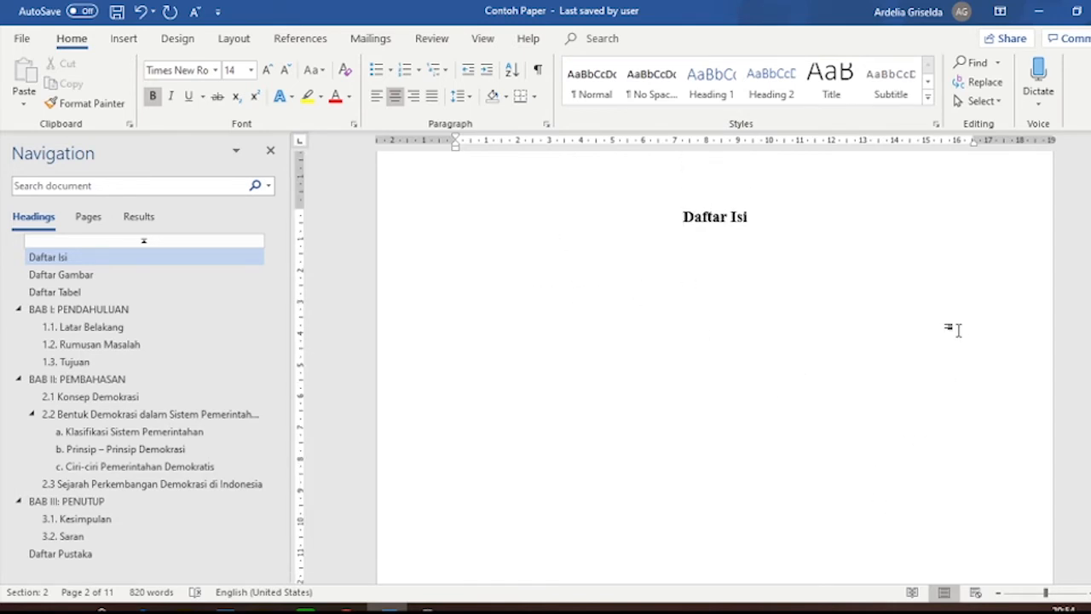
- From the Demokrasi Di Indonesia cover page, insert page numbers at the bottom of the page in the Plain Number 2 style
scroll(959, 330, up, 5)
scroll(983, 464, up, 4)
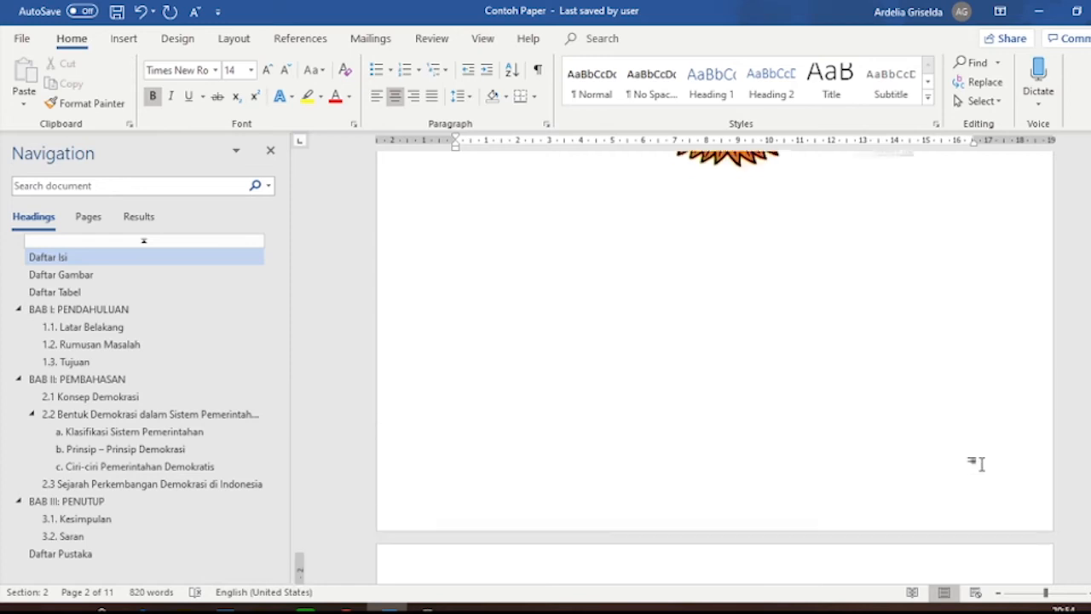
scroll(983, 464, down, 7)
scroll(979, 462, down, 3)
scroll(979, 461, up, 8)
scroll(979, 456, up, 3)
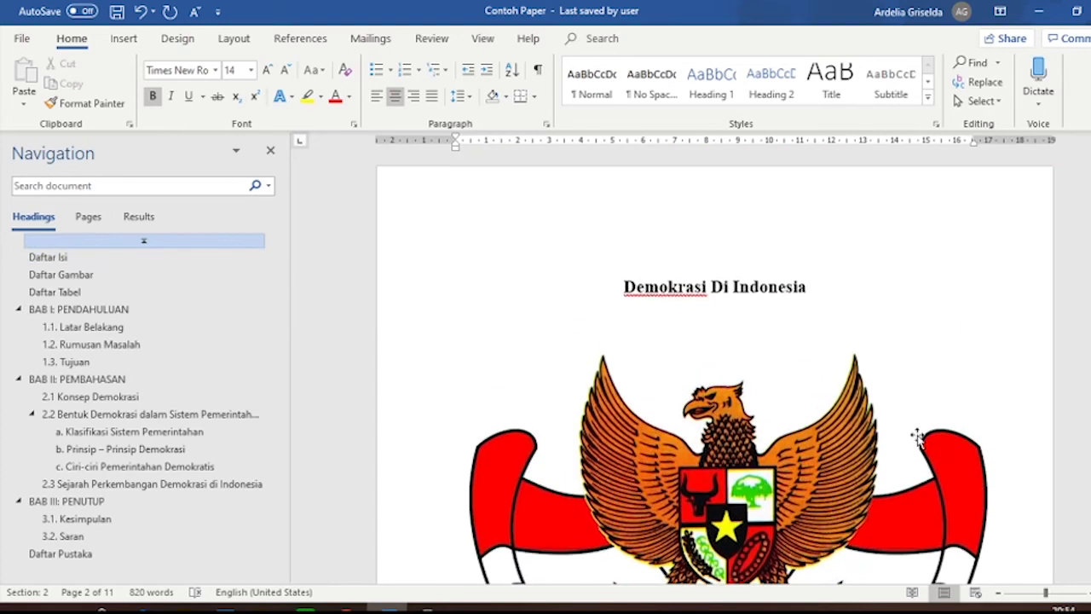
click(616, 306)
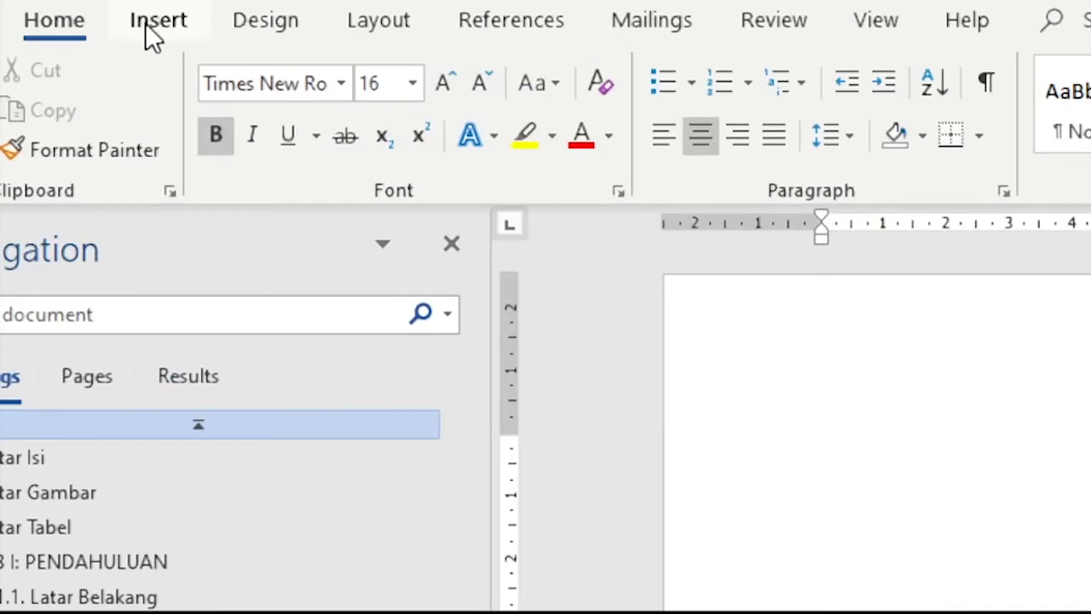
click(145, 22)
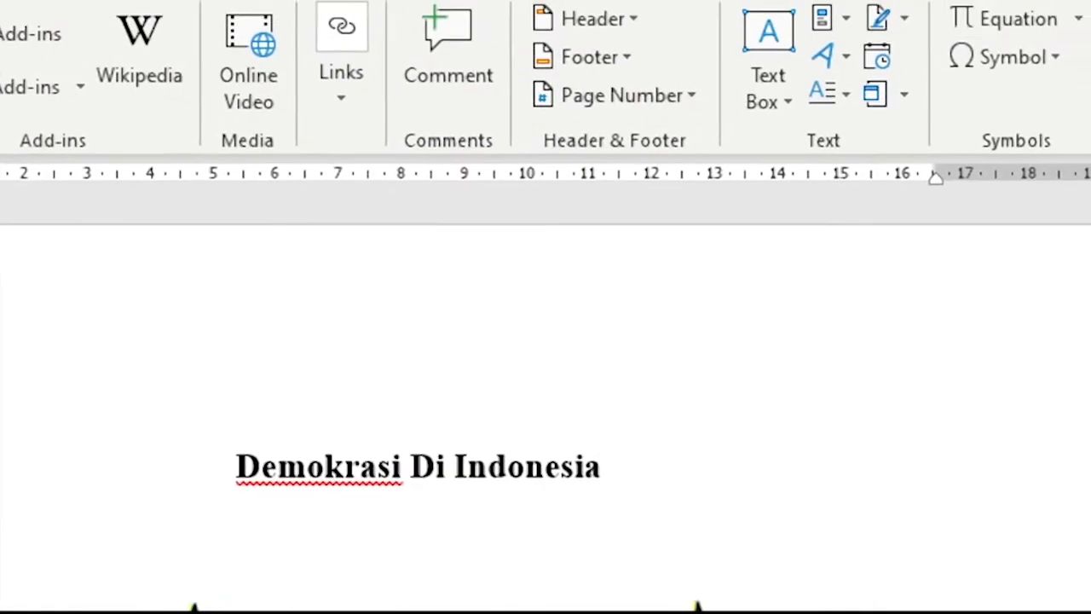
click(655, 99)
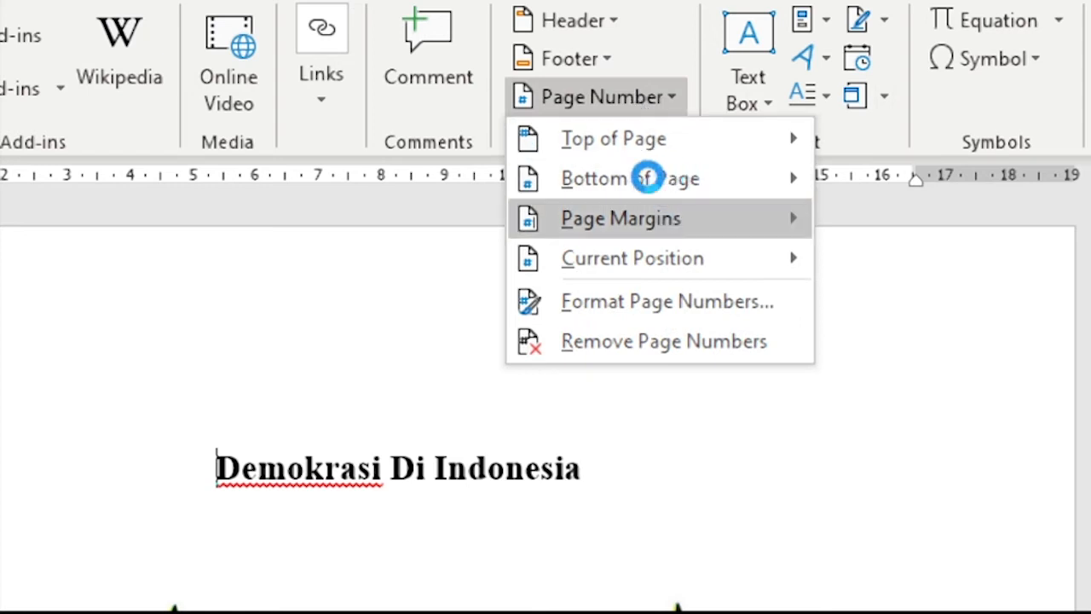
mouse_move(611, 184)
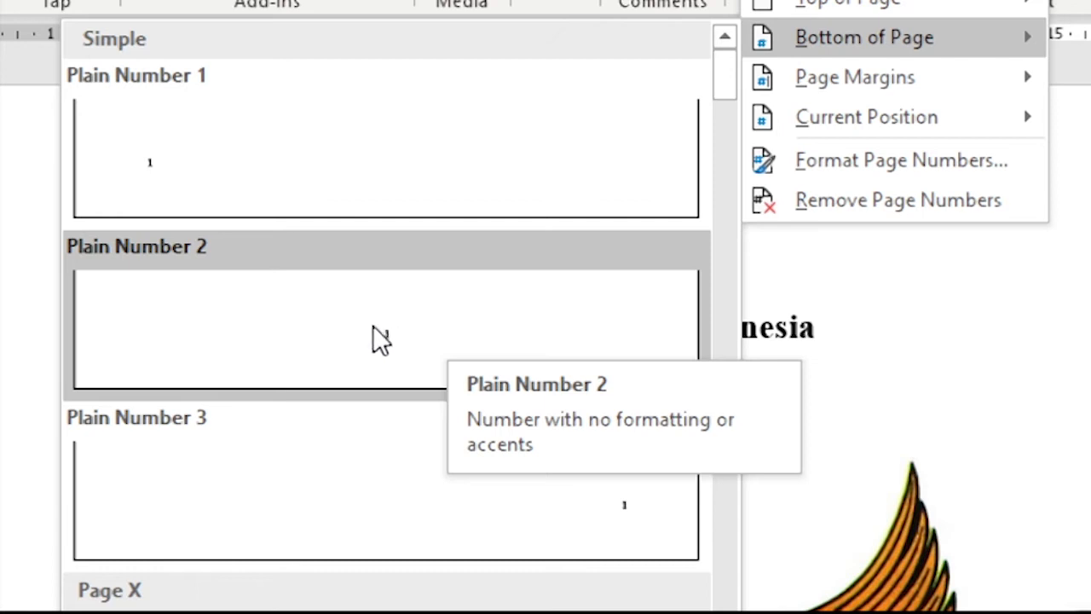
click(416, 332)
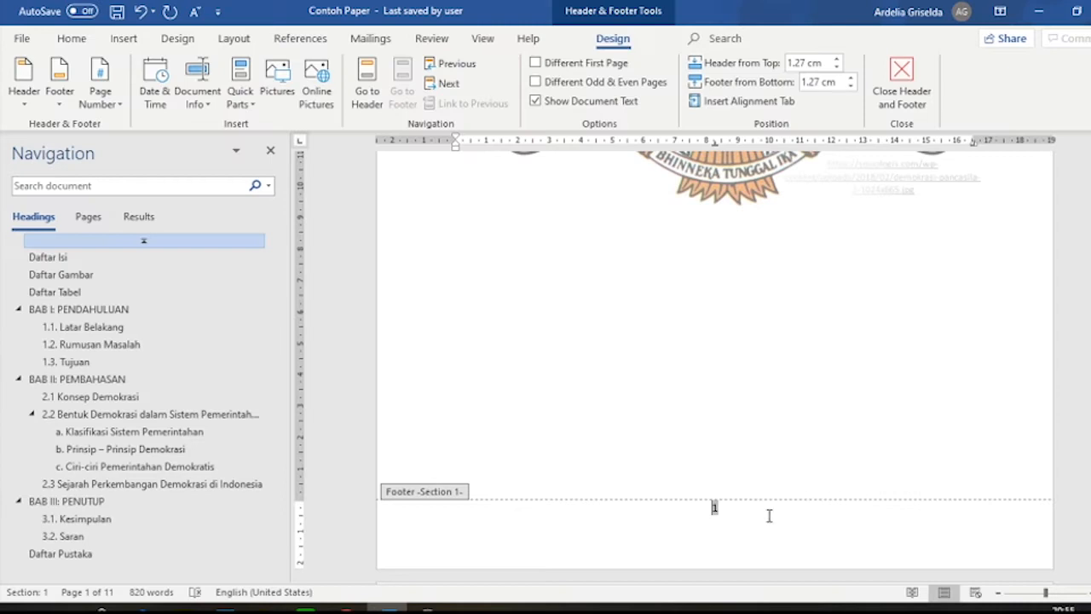
click(769, 515)
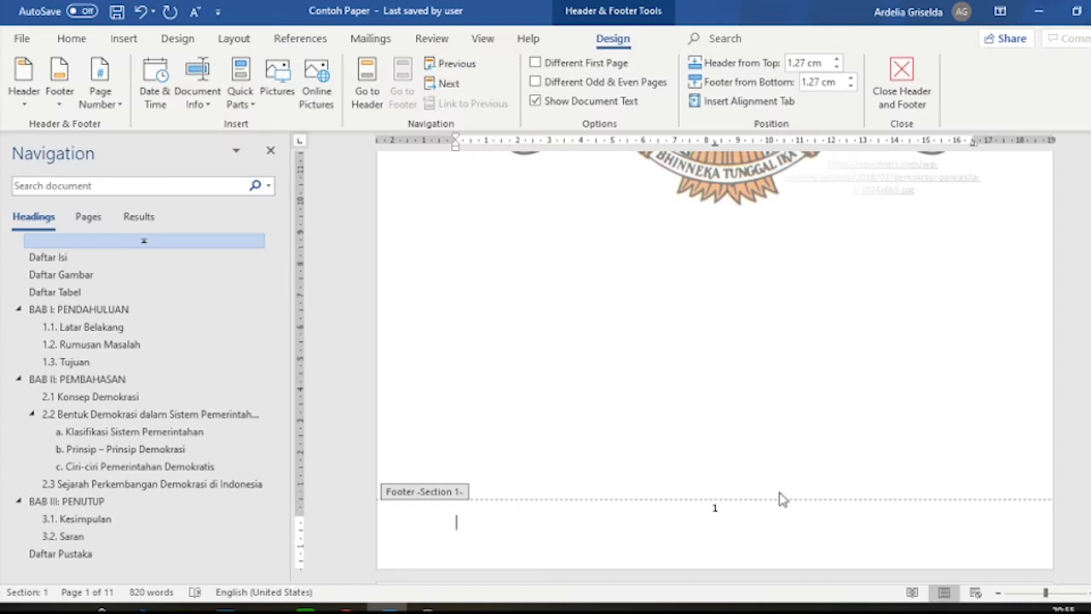
scroll(776, 503, down, 20)
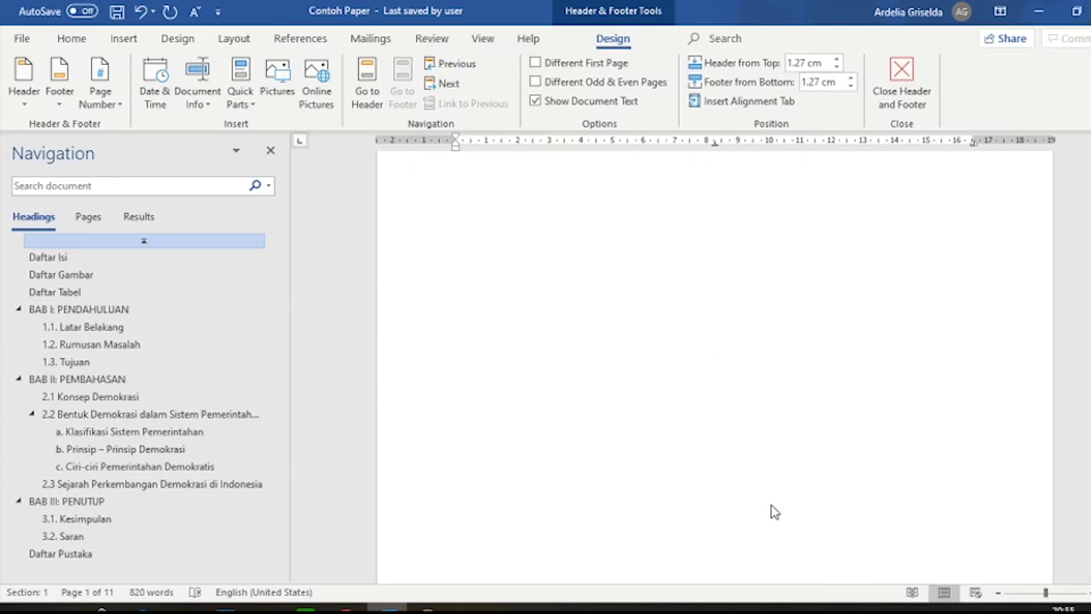
- Give the first page of Section 1 a different header and footer so the cover page carries no page number
scroll(744, 431, down, 3)
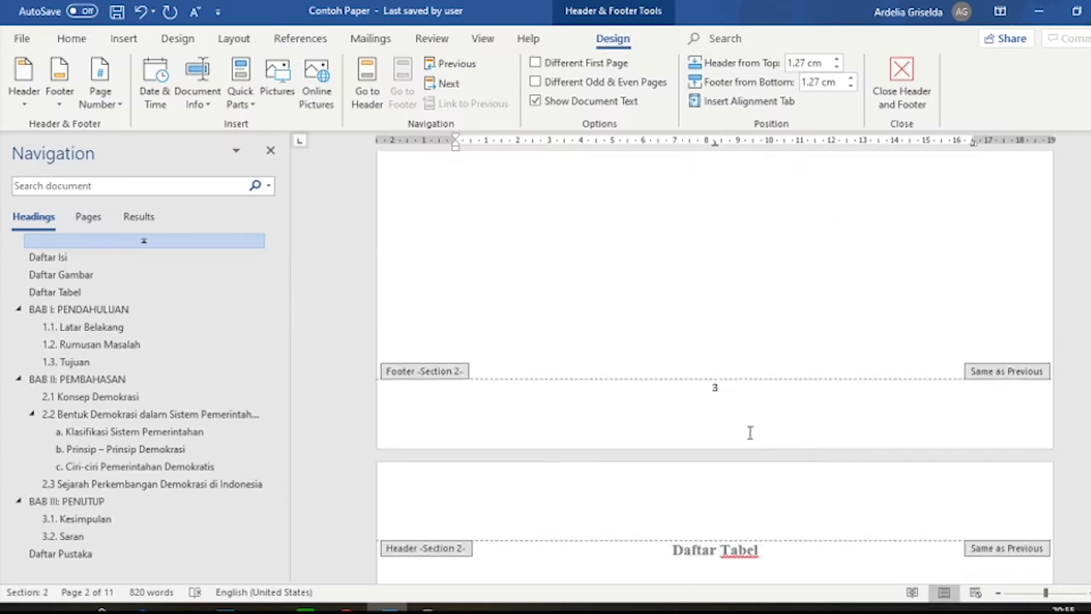
scroll(794, 355, up, 20)
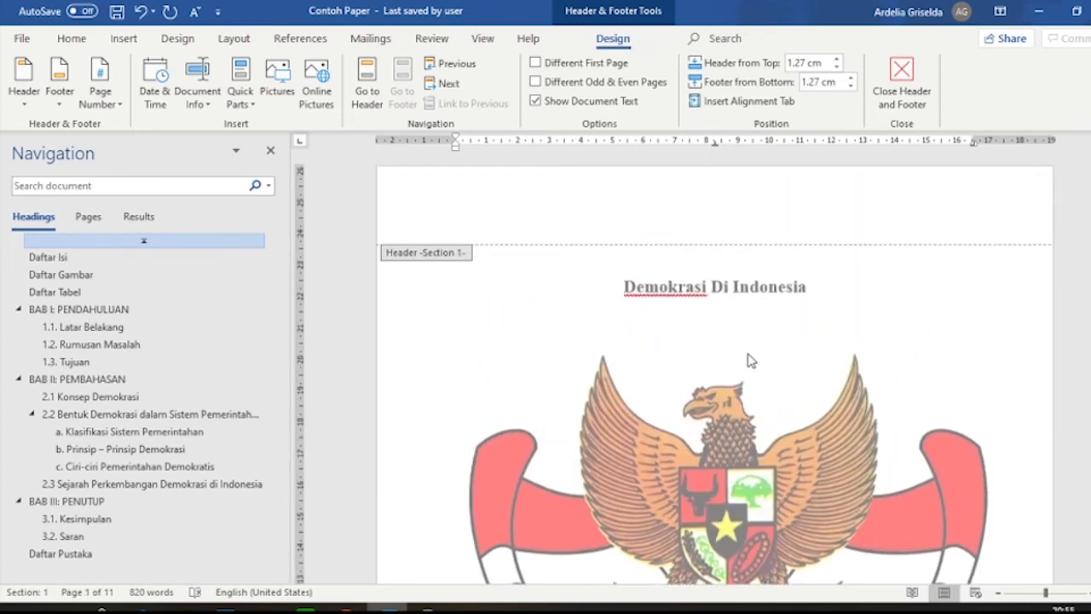
scroll(765, 383, down, 5)
scroll(708, 333, up, 4)
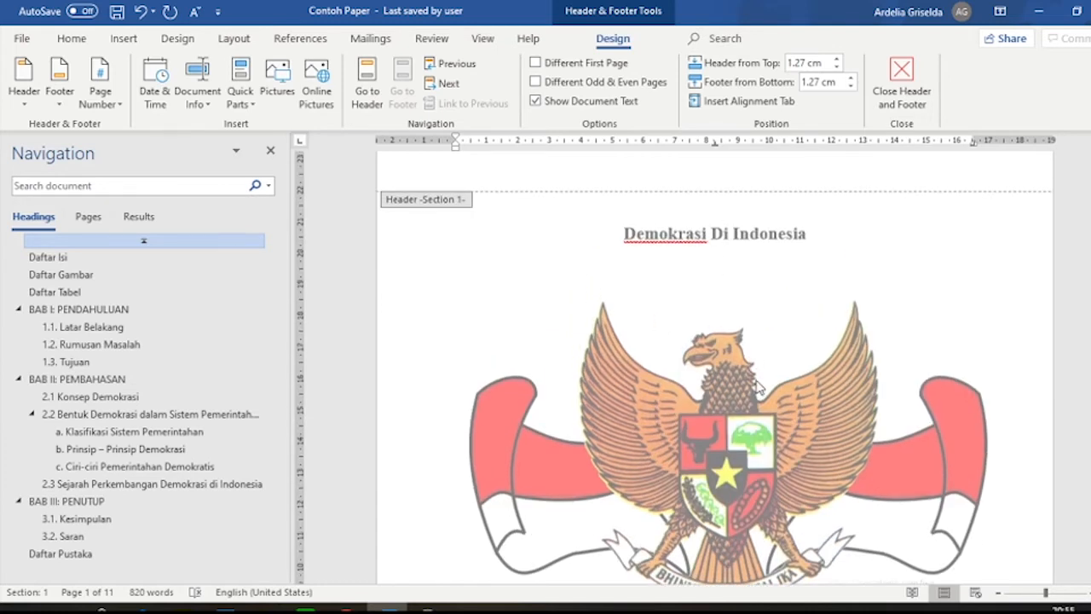
scroll(757, 386, down, 7)
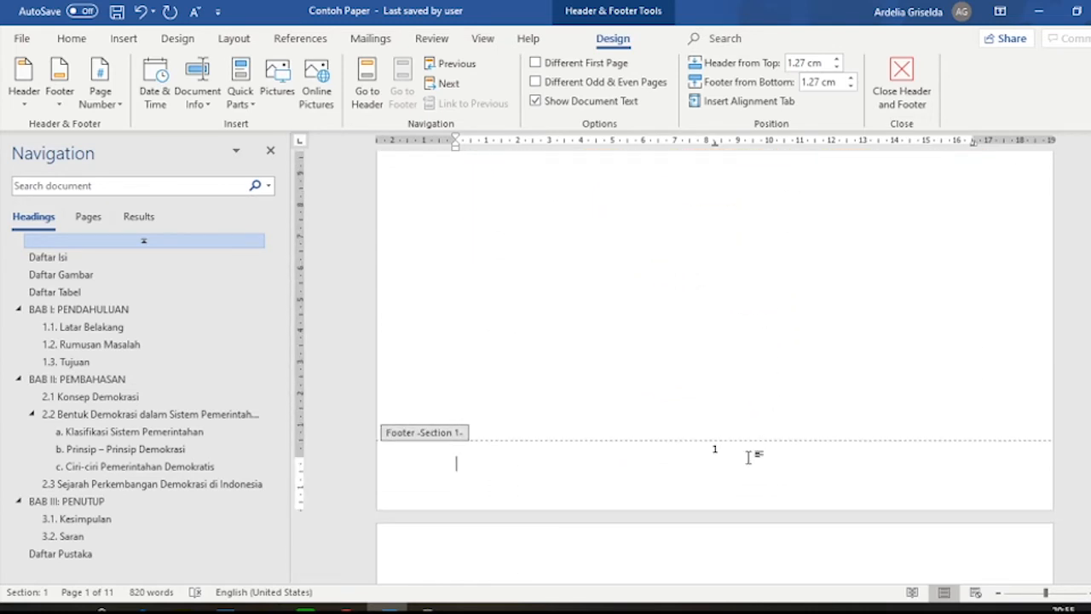
double_click(709, 448)
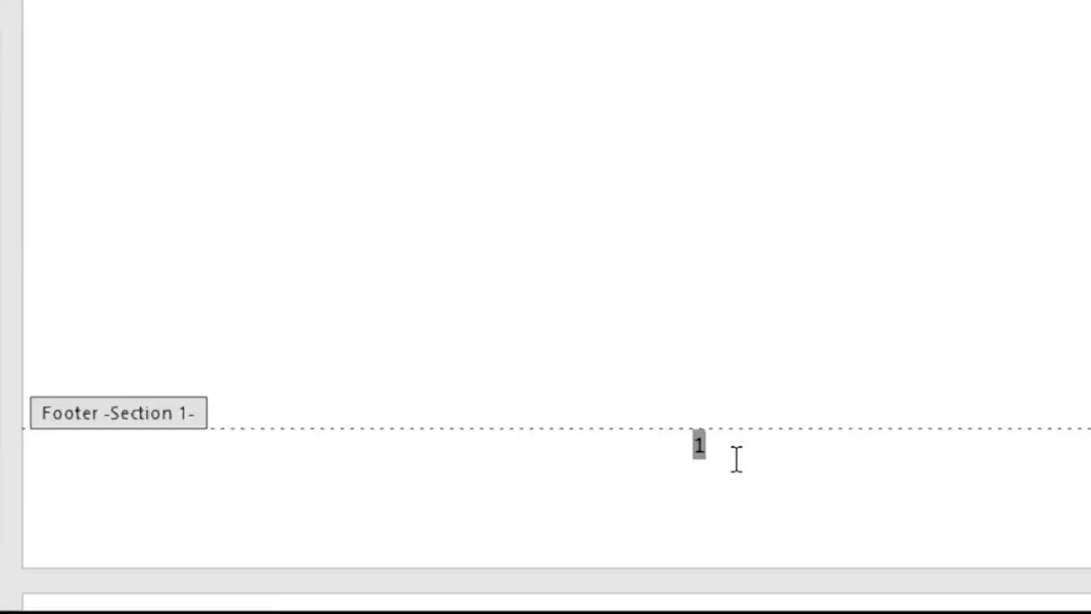
drag(729, 454, 675, 435)
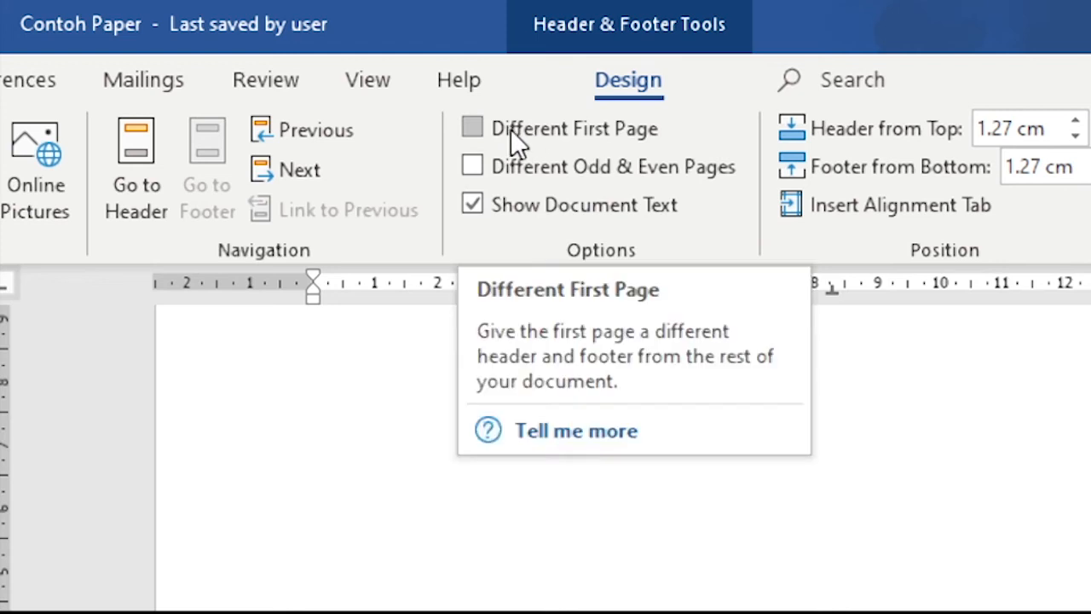
click(470, 126)
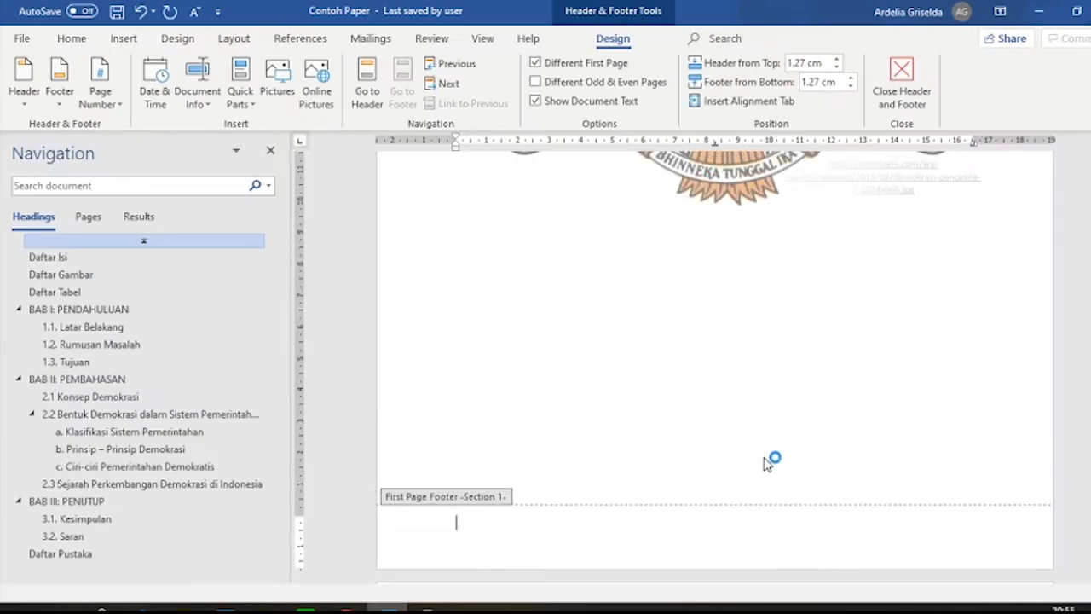
click(746, 516)
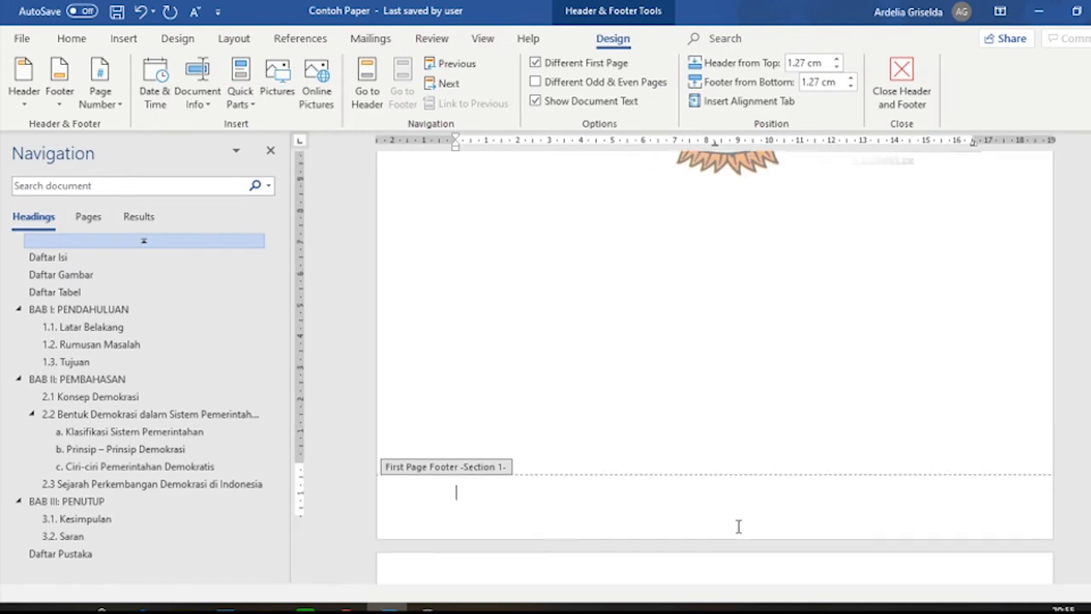
- Check the footers of the cover page and the first Section 2 page for their page numbers
scroll(770, 489, up, 6)
scroll(726, 418, up, 1)
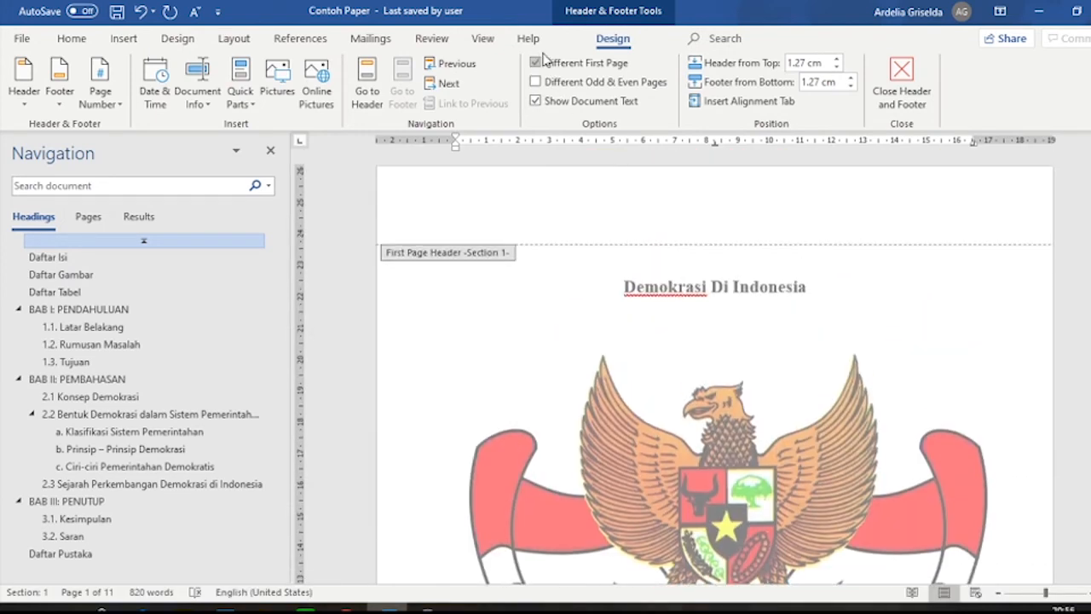
scroll(706, 316, down, 10)
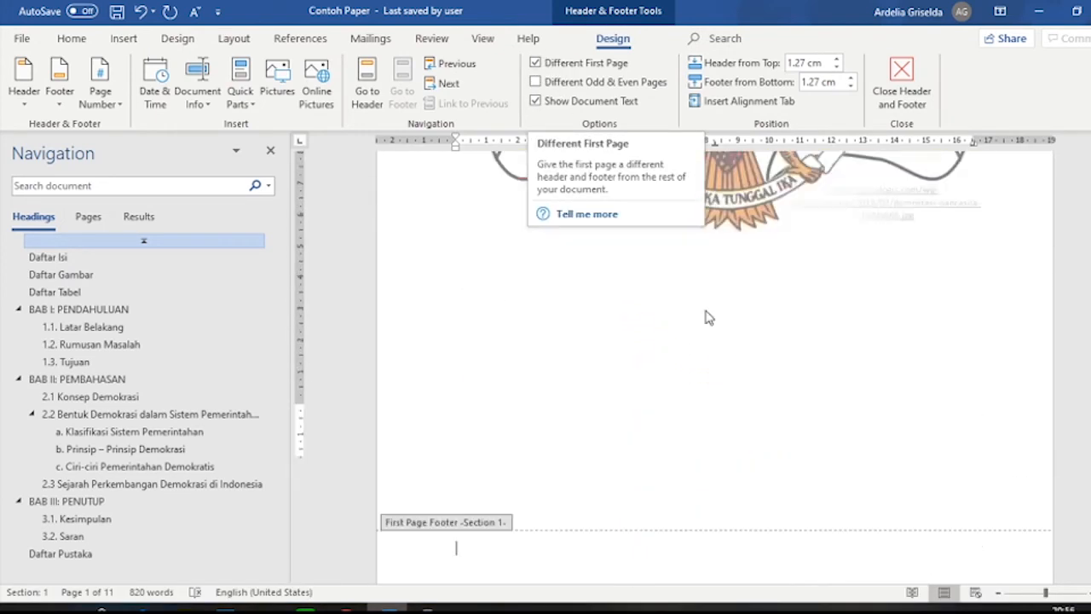
scroll(707, 317, down, 5)
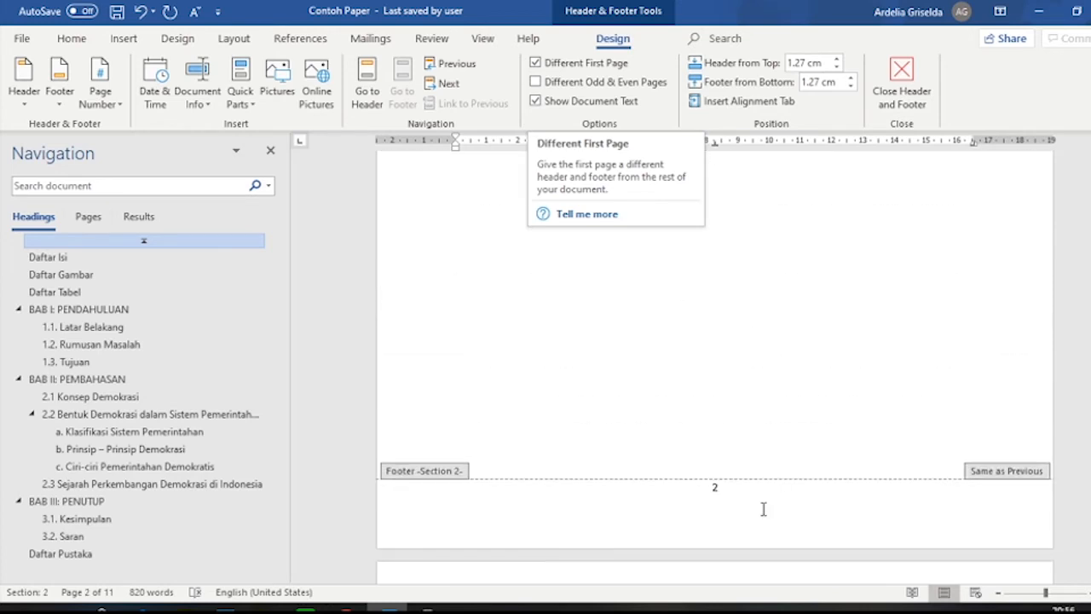
click(757, 504)
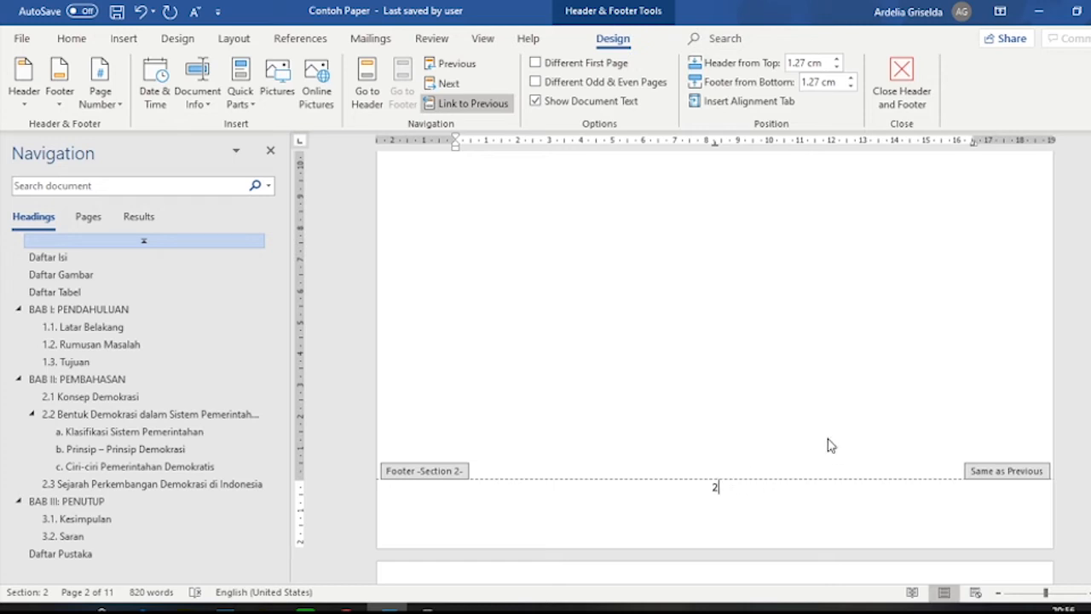
scroll(784, 500, up, 5)
scroll(784, 489, up, 1)
scroll(806, 410, down, 5)
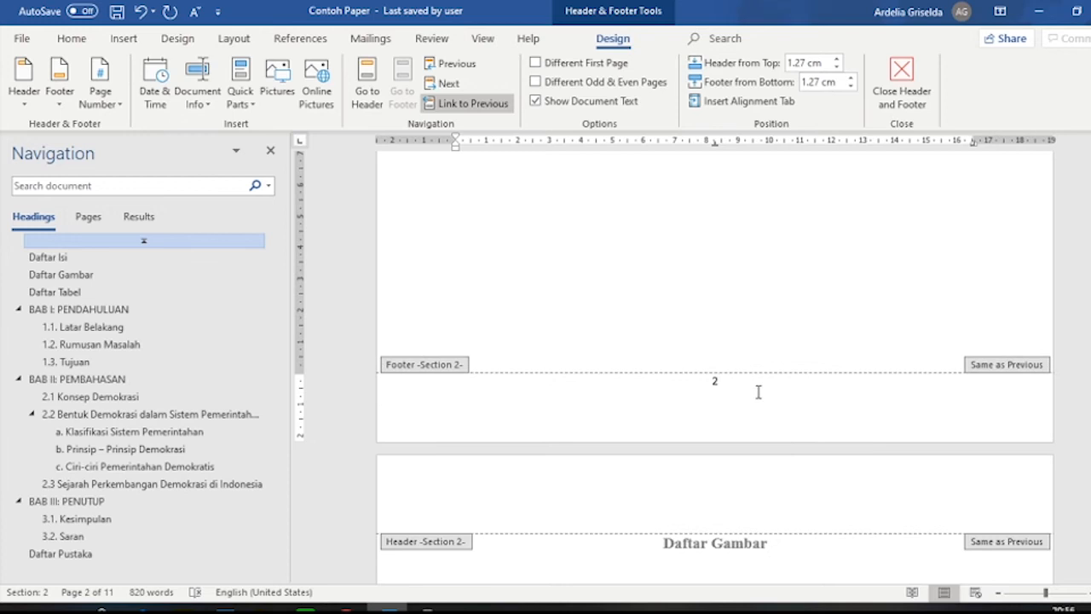
- Choose the i, ii, iii, ... number format for the Section 2 footer page numbers
double_click(716, 381)
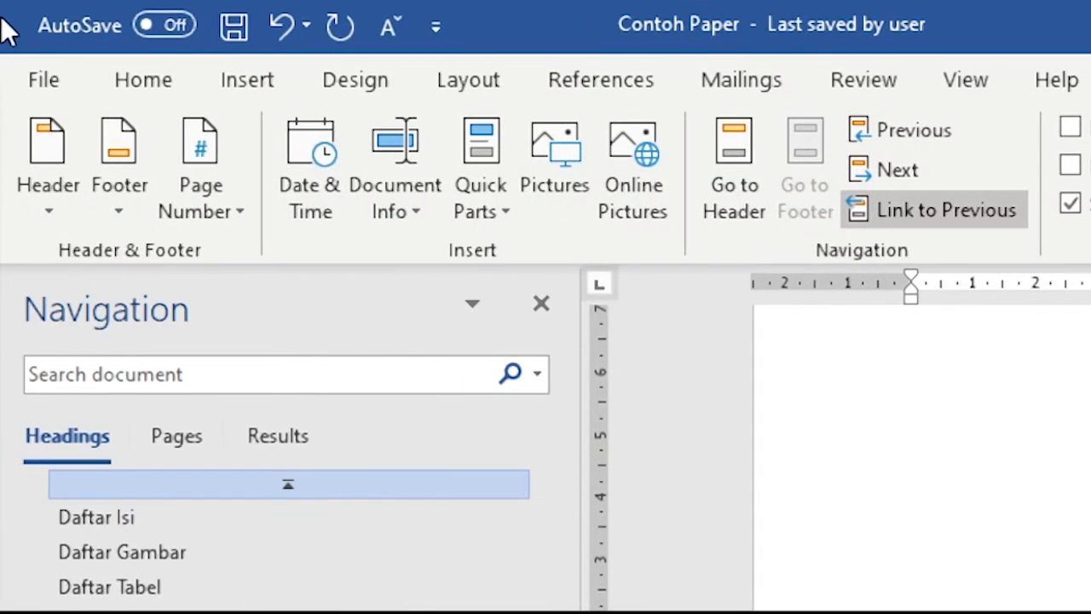
click(218, 202)
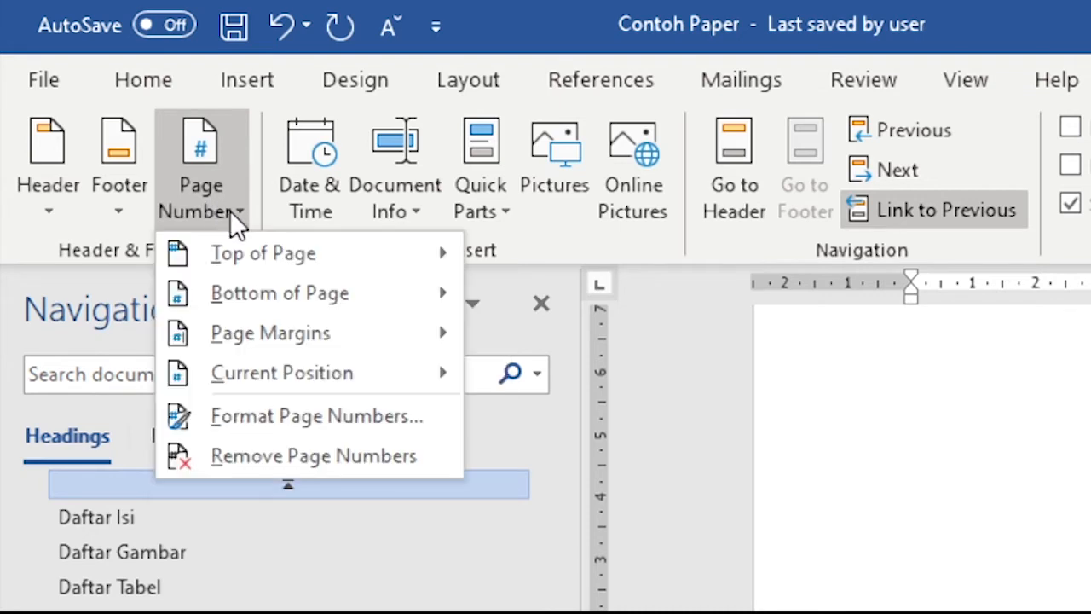
click(297, 416)
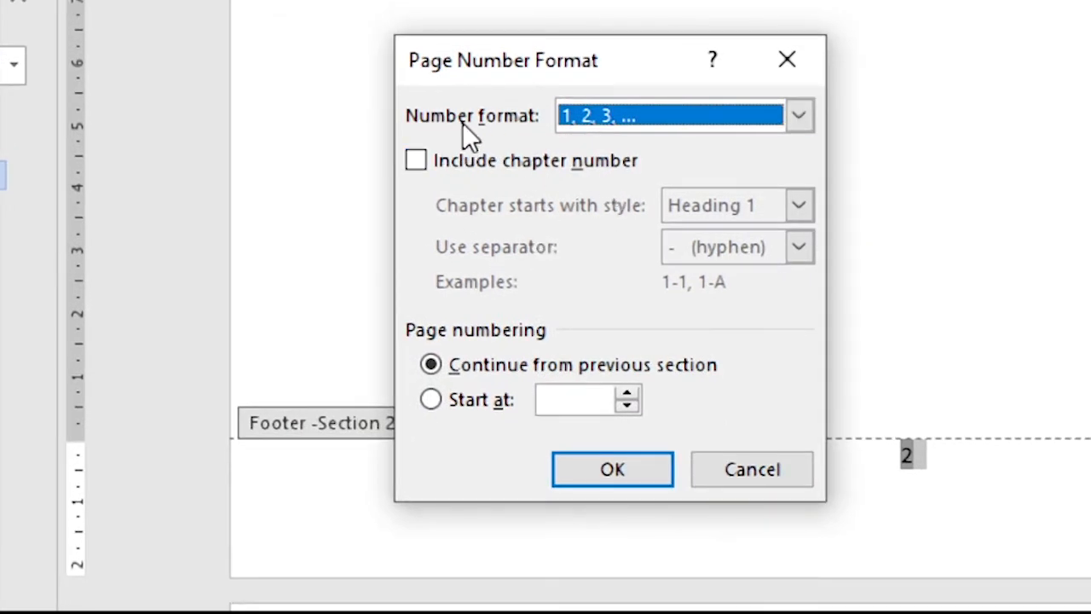
click(600, 119)
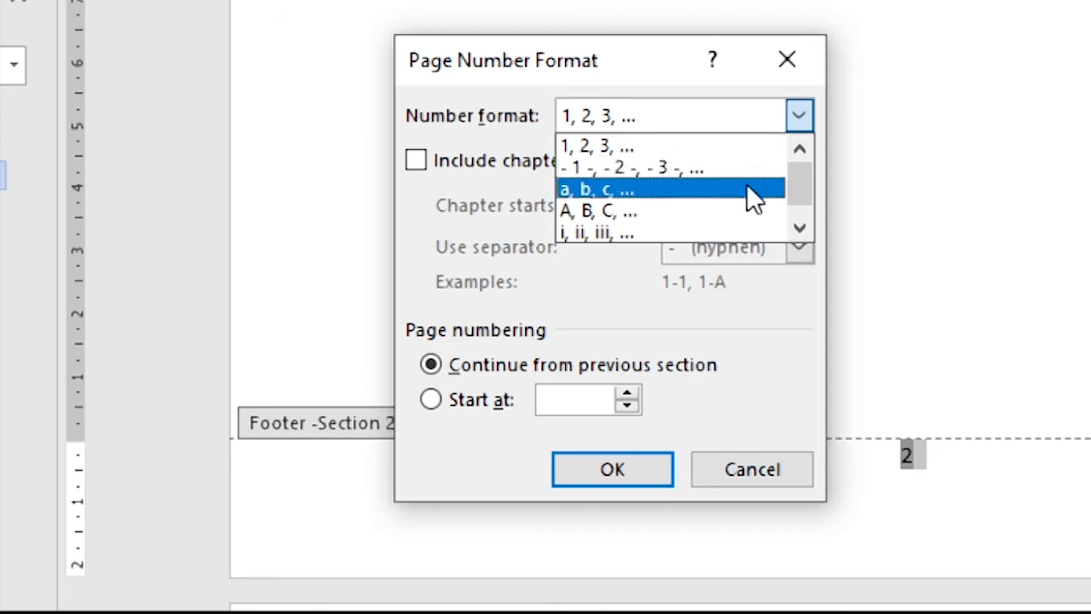
click(598, 232)
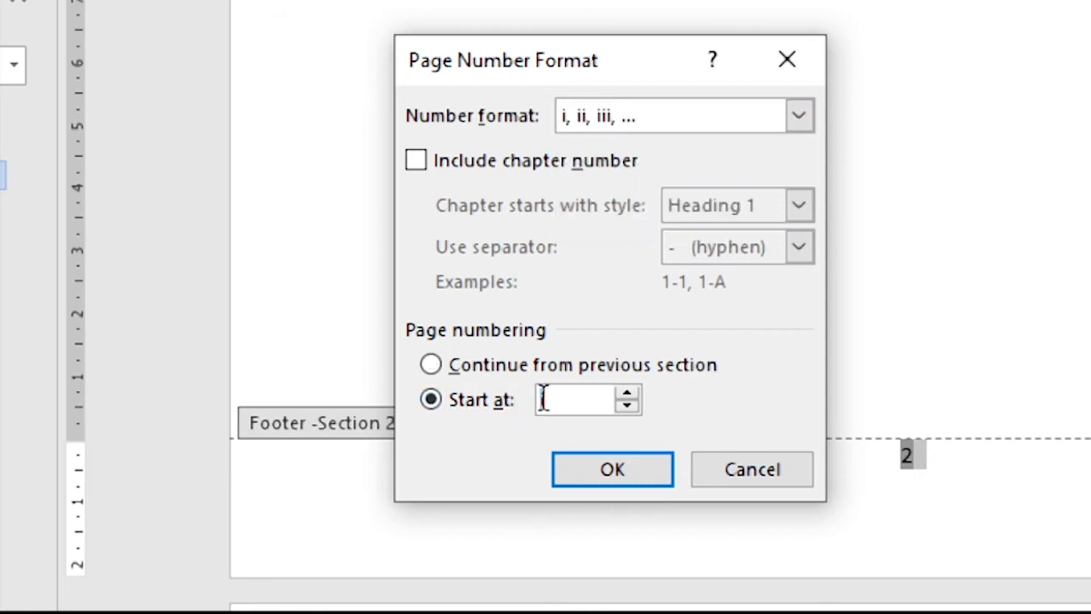
- Start the Section 2 page numbering at i and apply the page number format
click(592, 396)
click(628, 392)
click(629, 392)
click(588, 400)
click(628, 406)
click(629, 406)
click(552, 398)
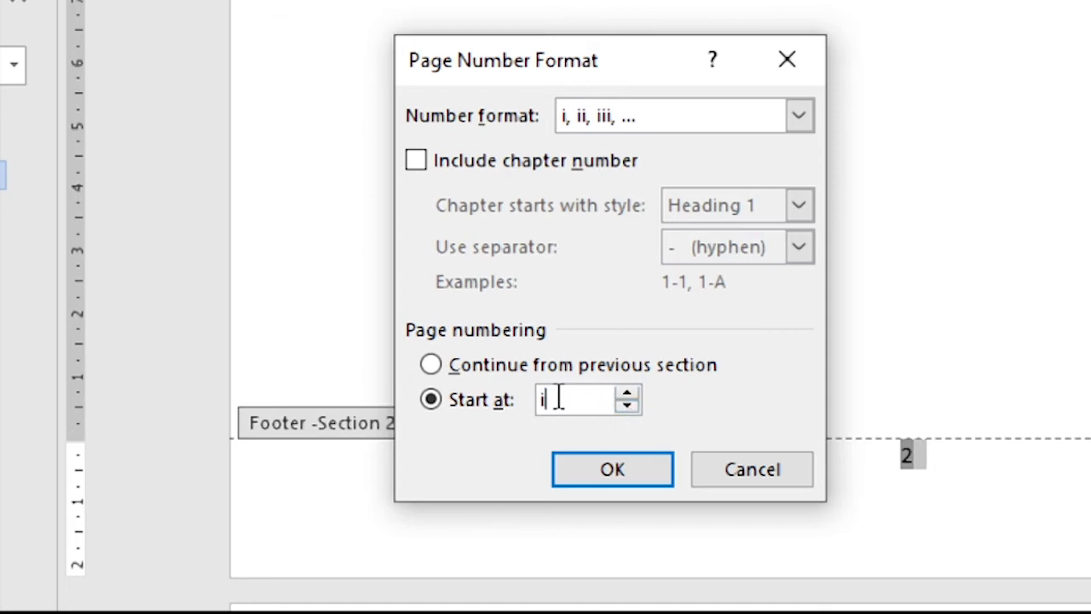
click(604, 460)
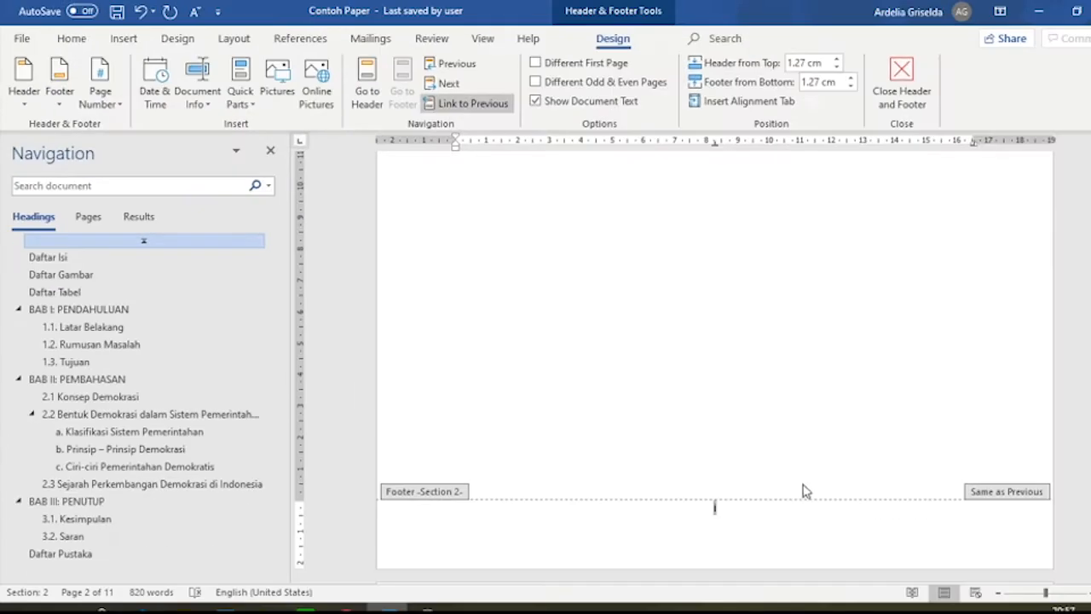
- Restart the Section 3 page numbering at 1 in the 1, 2, 3, ... format, from the first BAB I: PENDAHULUAN page's footer
scroll(749, 514, down, 10)
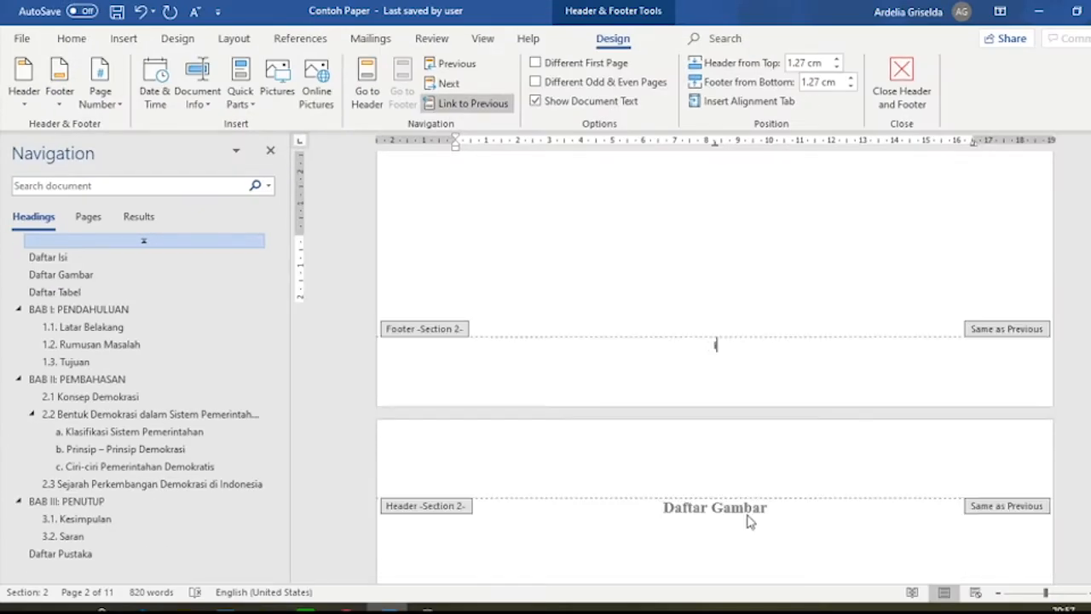
scroll(763, 412, down, 6)
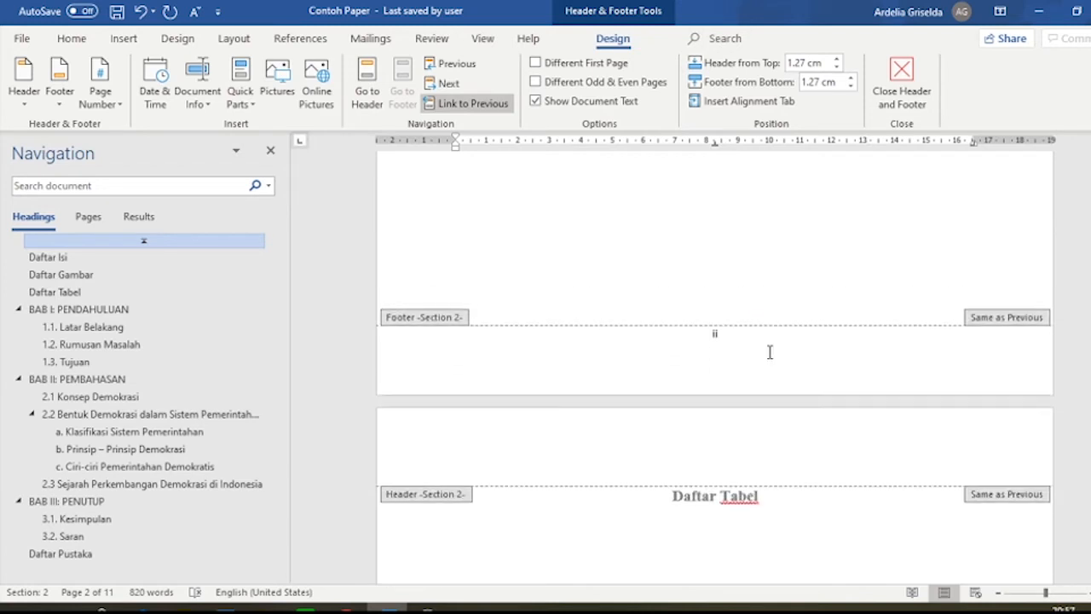
scroll(755, 398, down, 5)
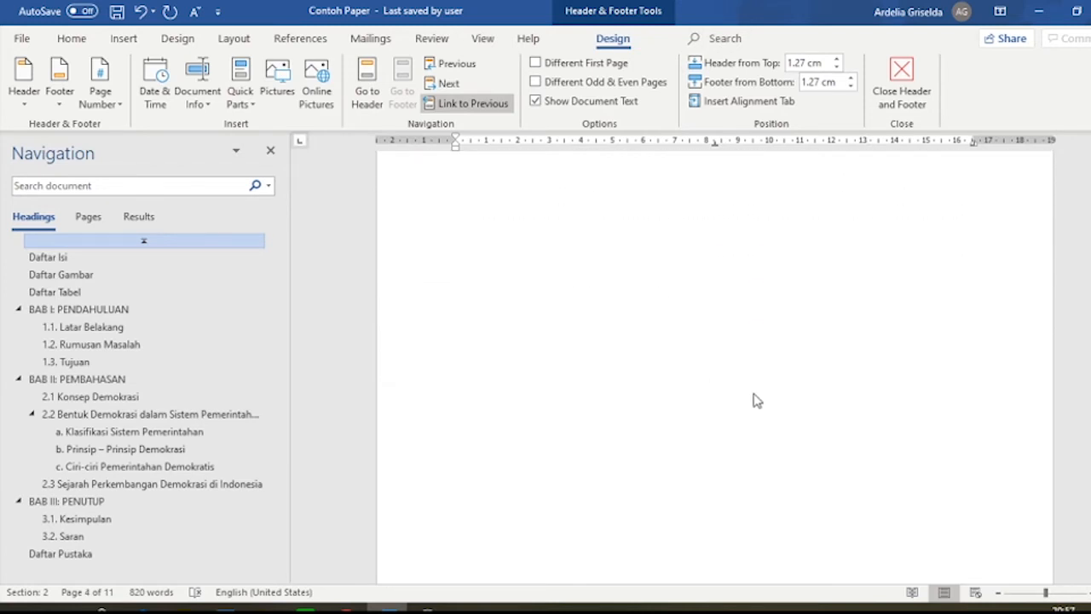
scroll(722, 467, down, 4)
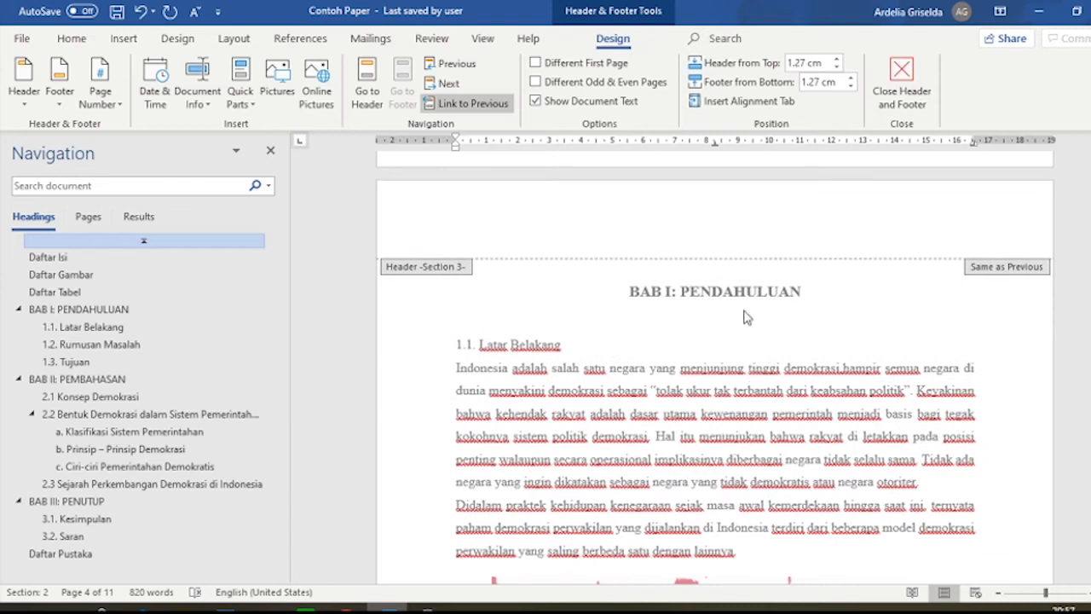
scroll(765, 322, down, 6)
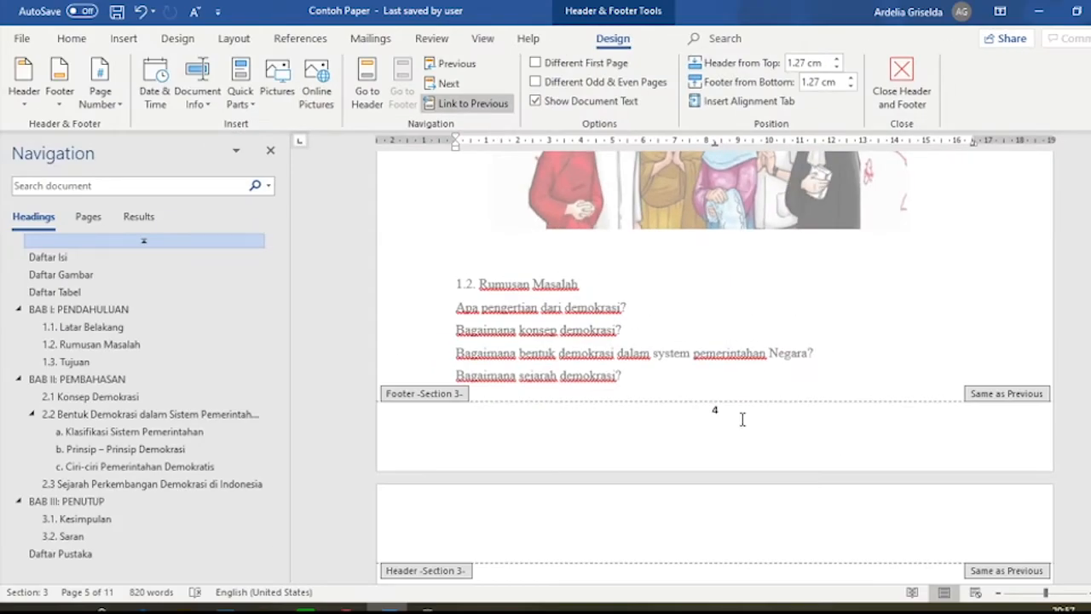
double_click(717, 408)
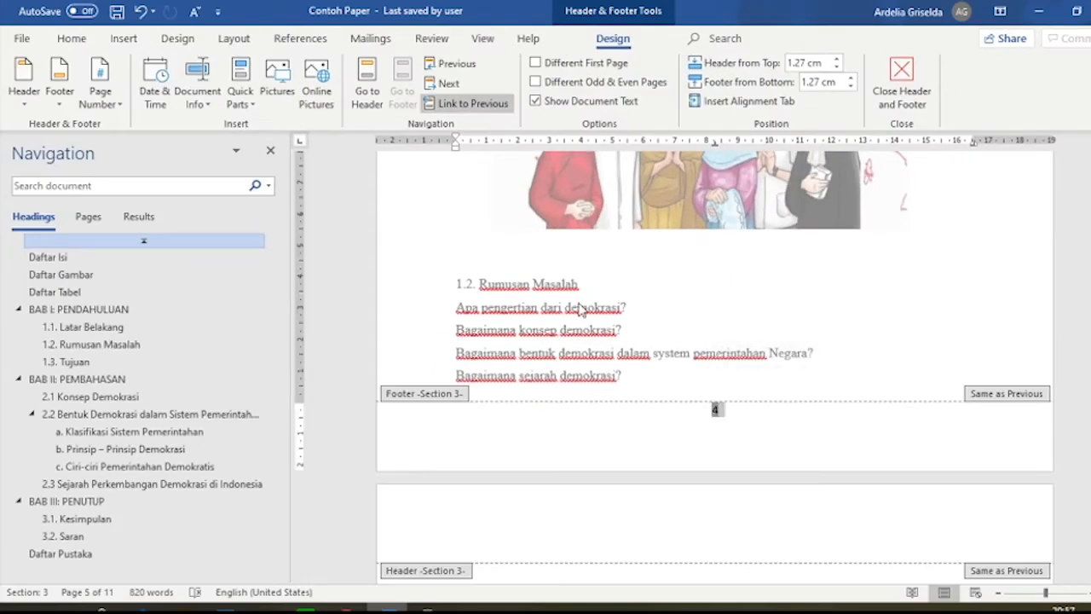
click(99, 95)
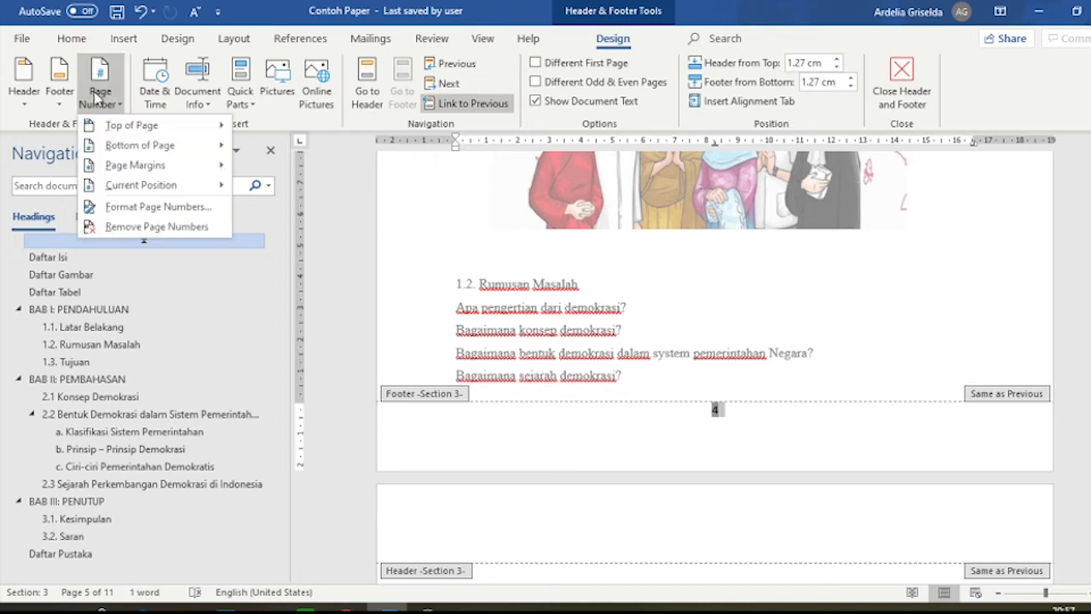
click(137, 207)
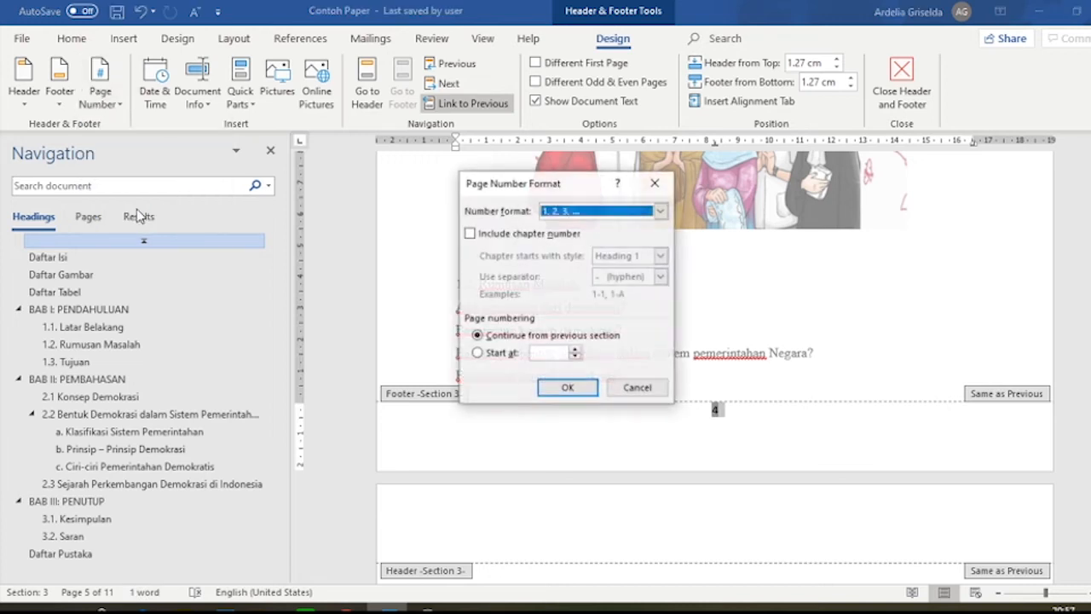
click(570, 212)
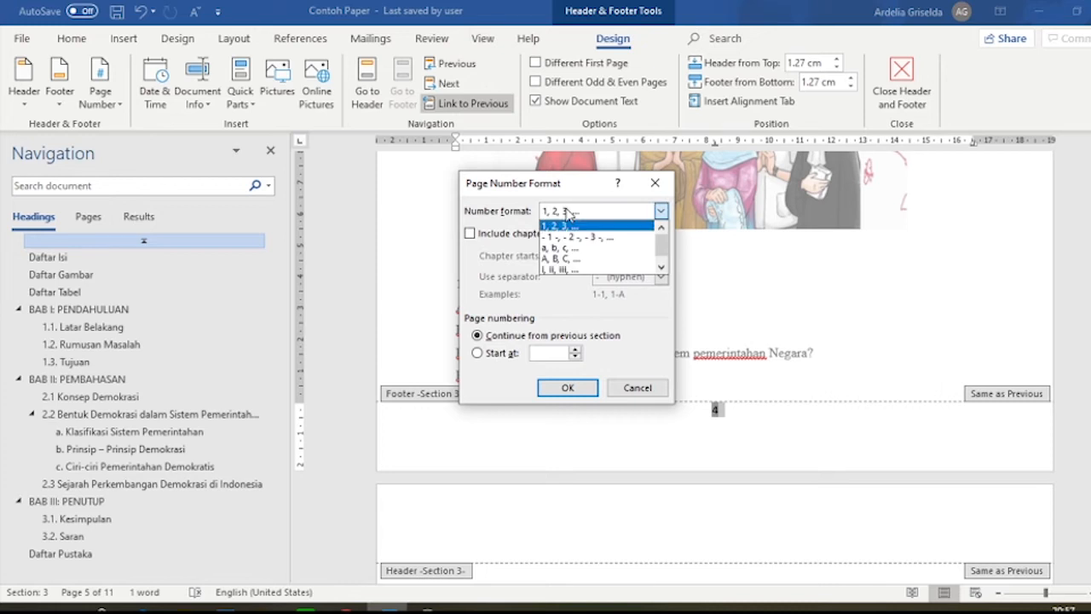
click(574, 226)
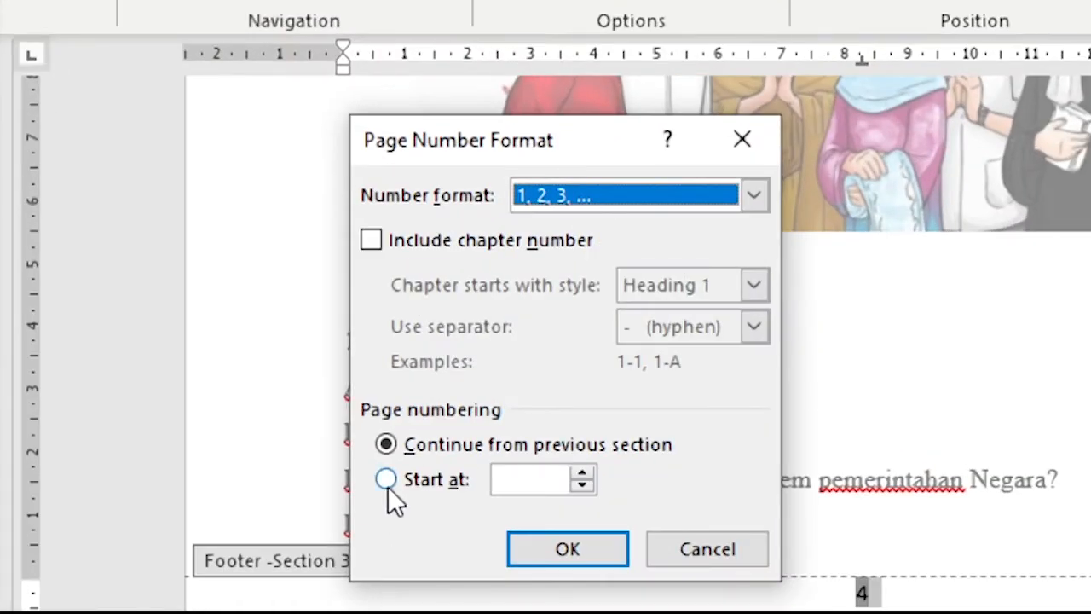
click(386, 480)
click(539, 480)
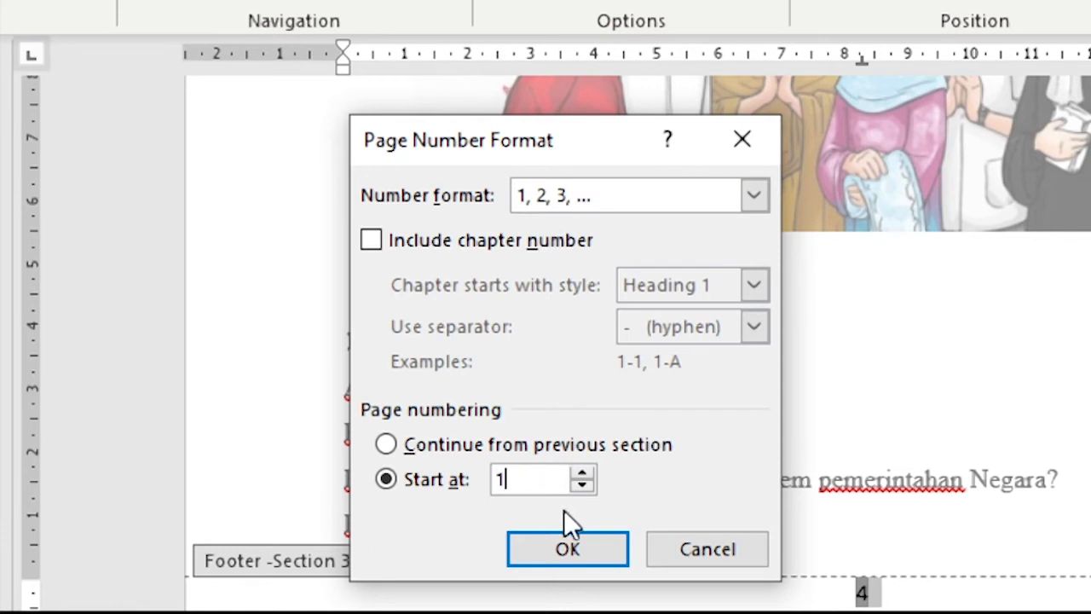
click(579, 545)
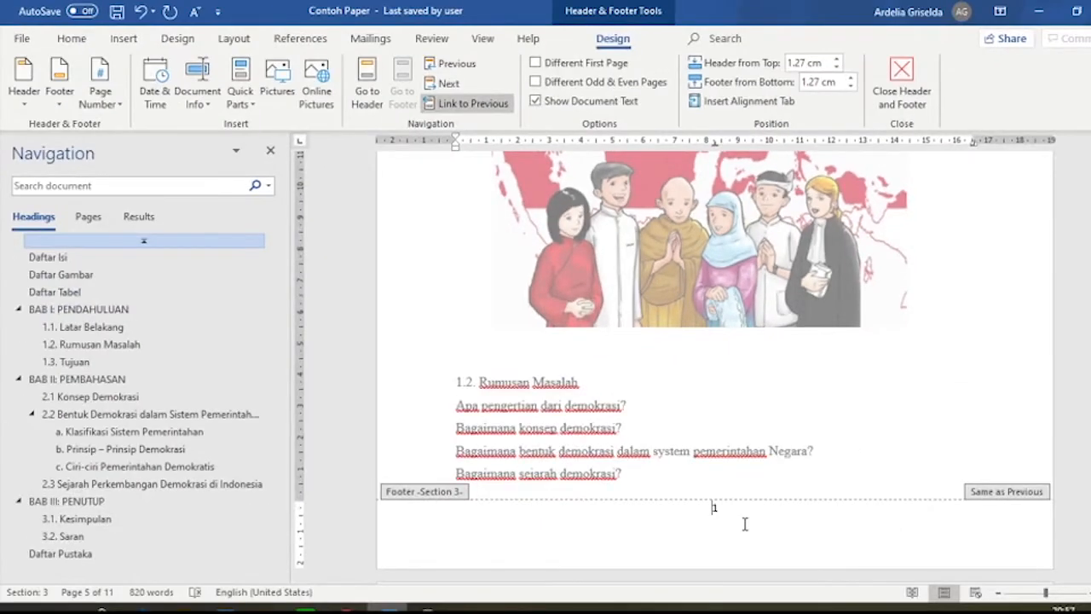
- Set the Section 4 page numbering on the Daftar Pustaka page to the a, b, c, ... format, starting at a
scroll(731, 486, down, 5)
scroll(729, 477, down, 8)
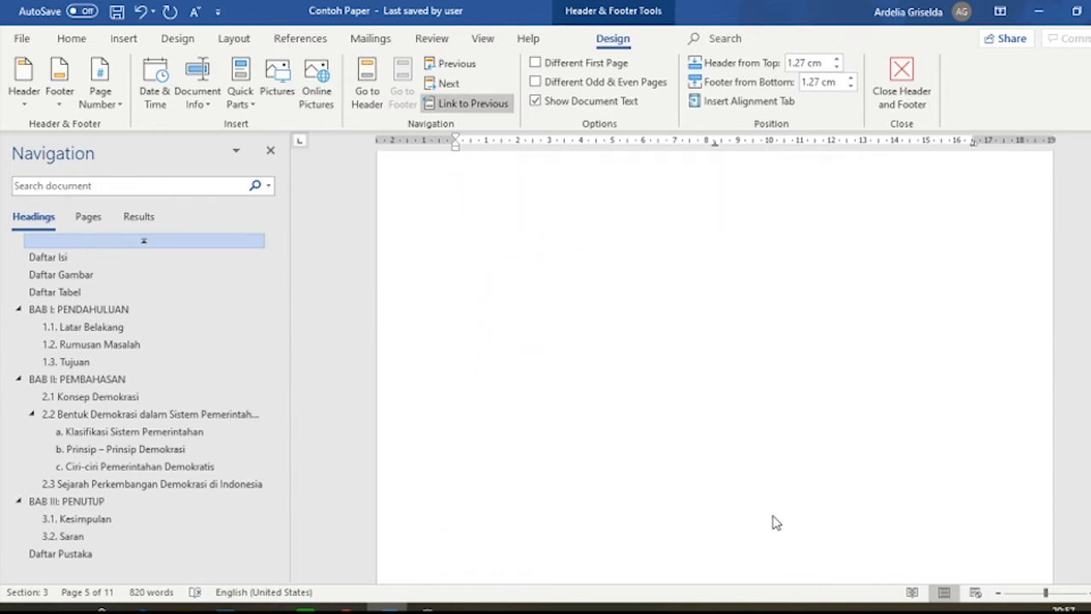
scroll(743, 438, down, 10)
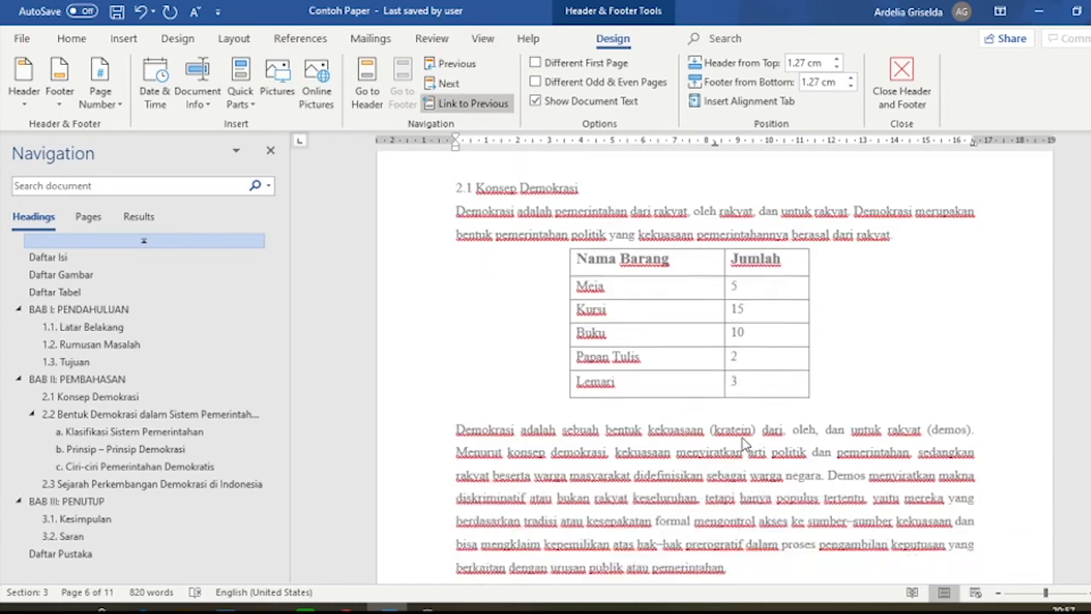
scroll(743, 445, down, 15)
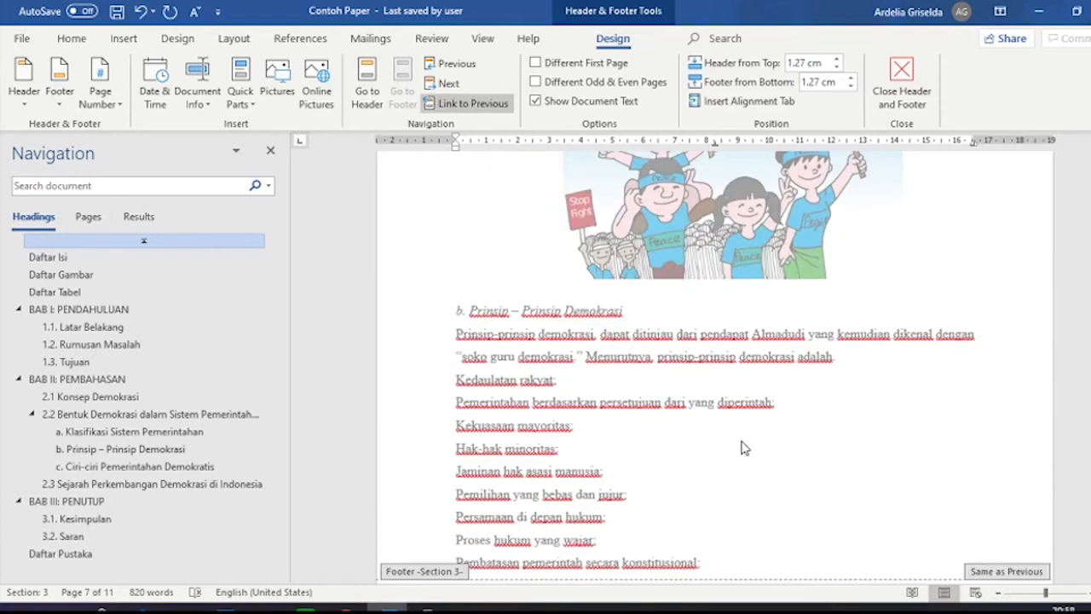
scroll(743, 445, down, 12)
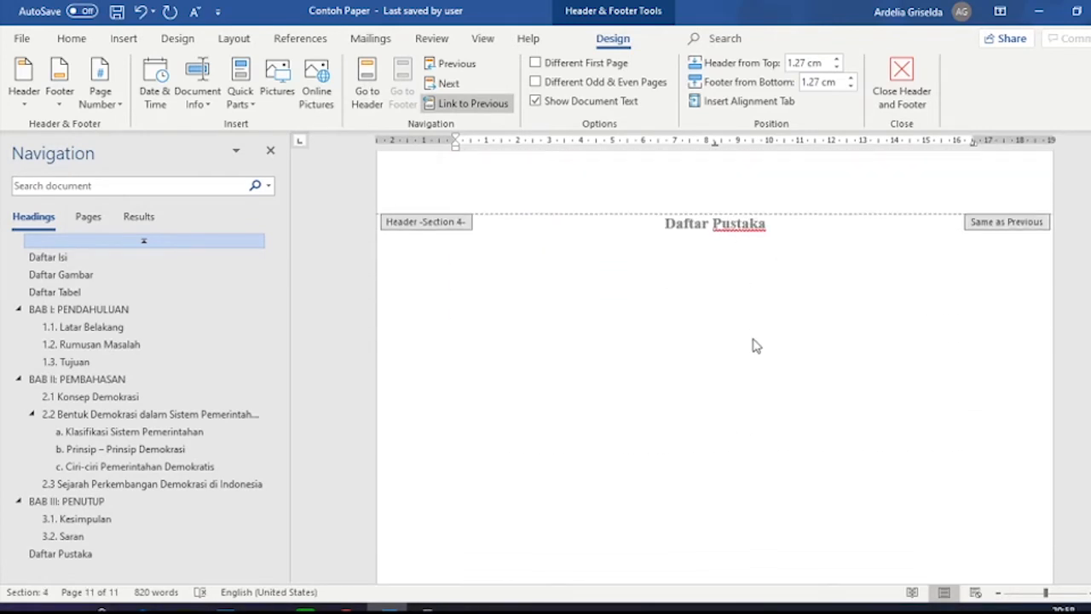
scroll(754, 345, down, 6)
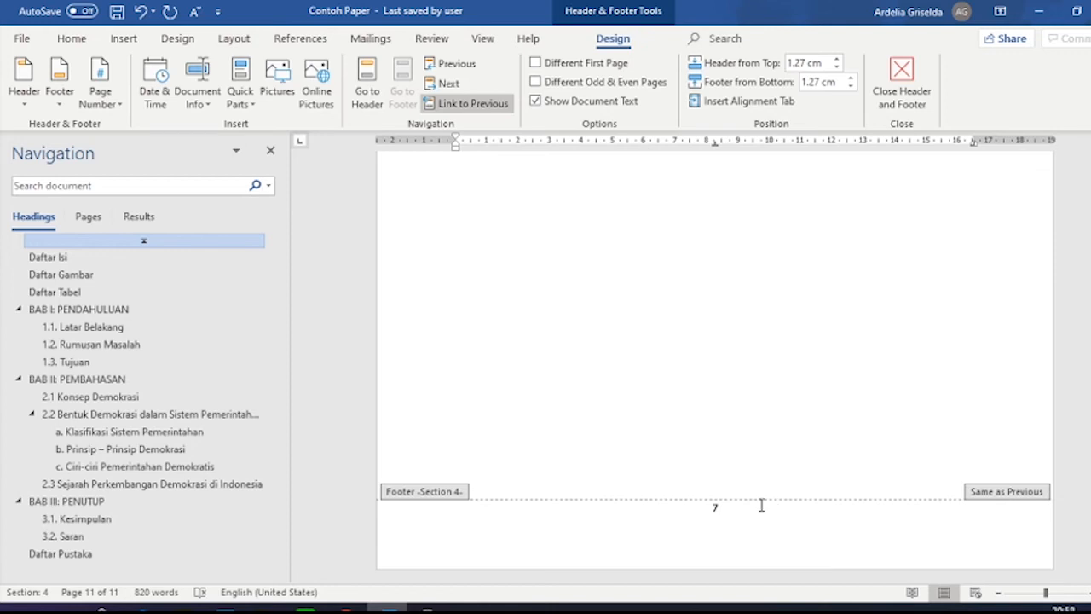
click(706, 511)
click(716, 520)
drag(727, 509, 705, 507)
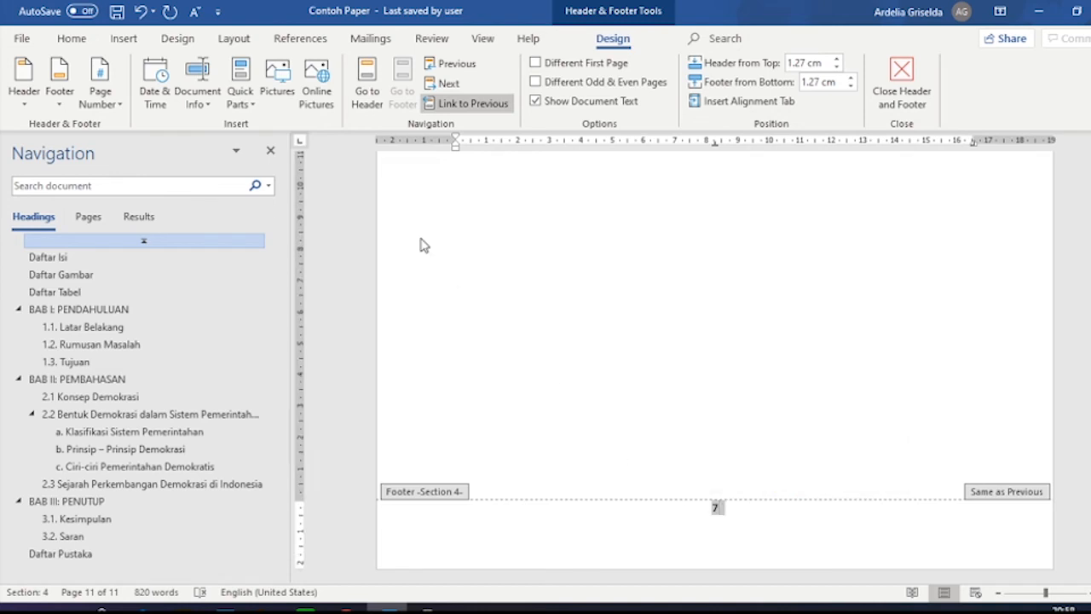
click(112, 101)
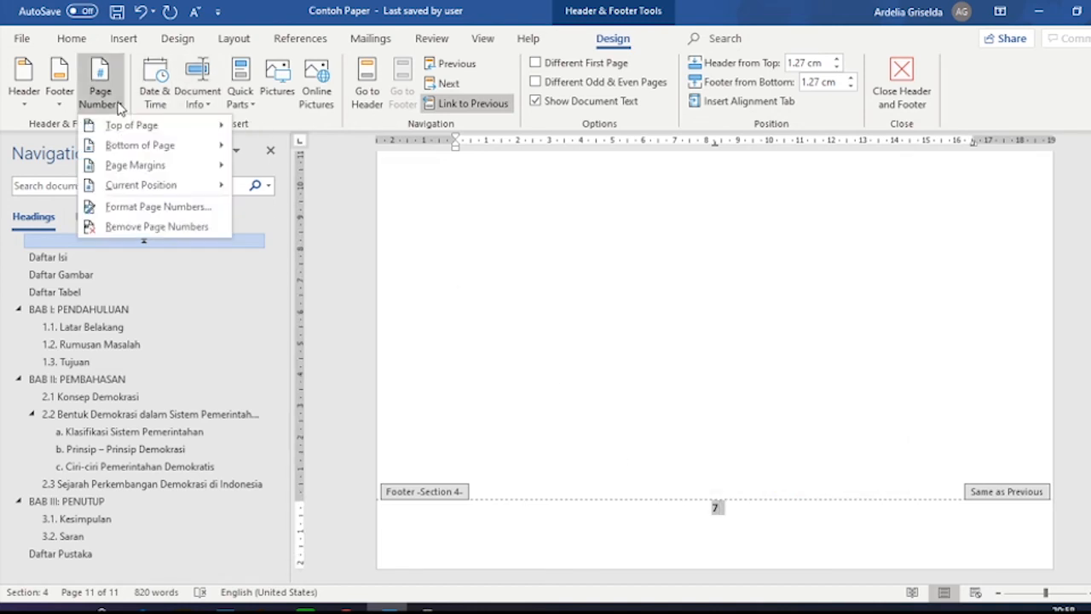
click(130, 207)
click(568, 212)
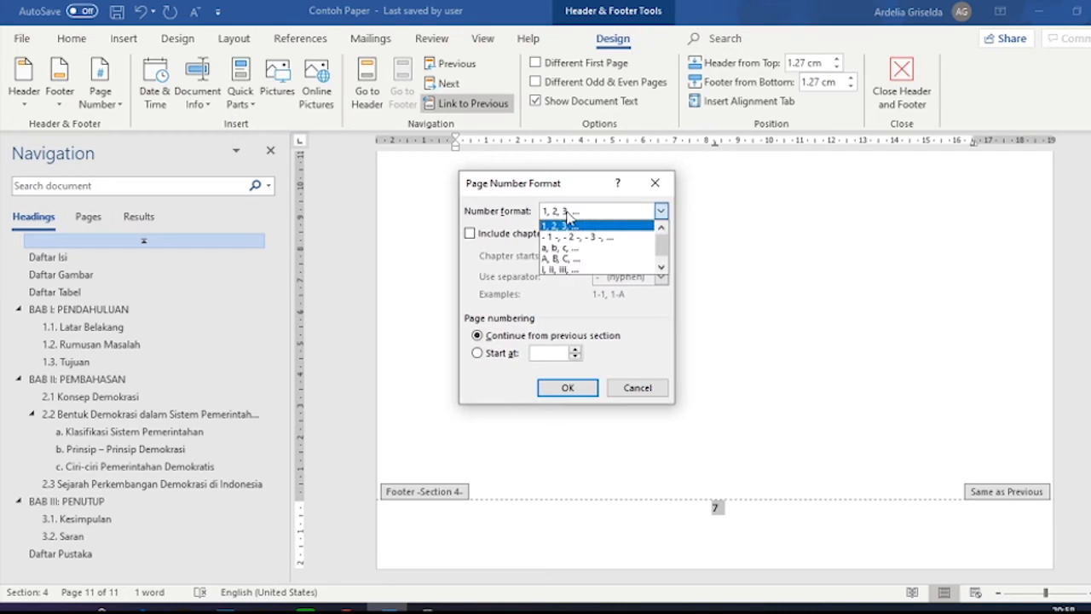
click(570, 248)
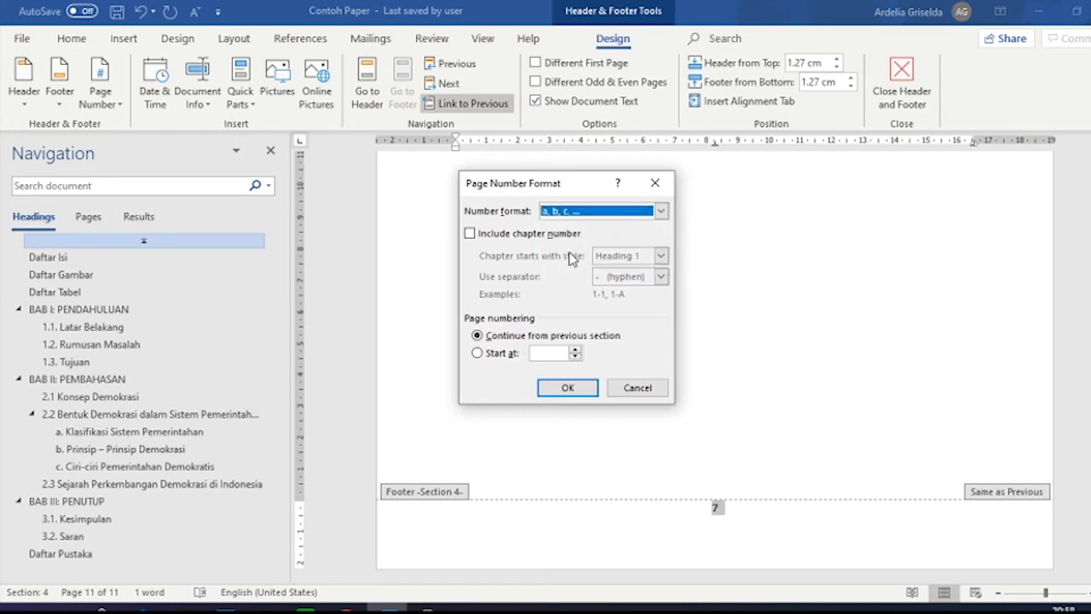
click(511, 351)
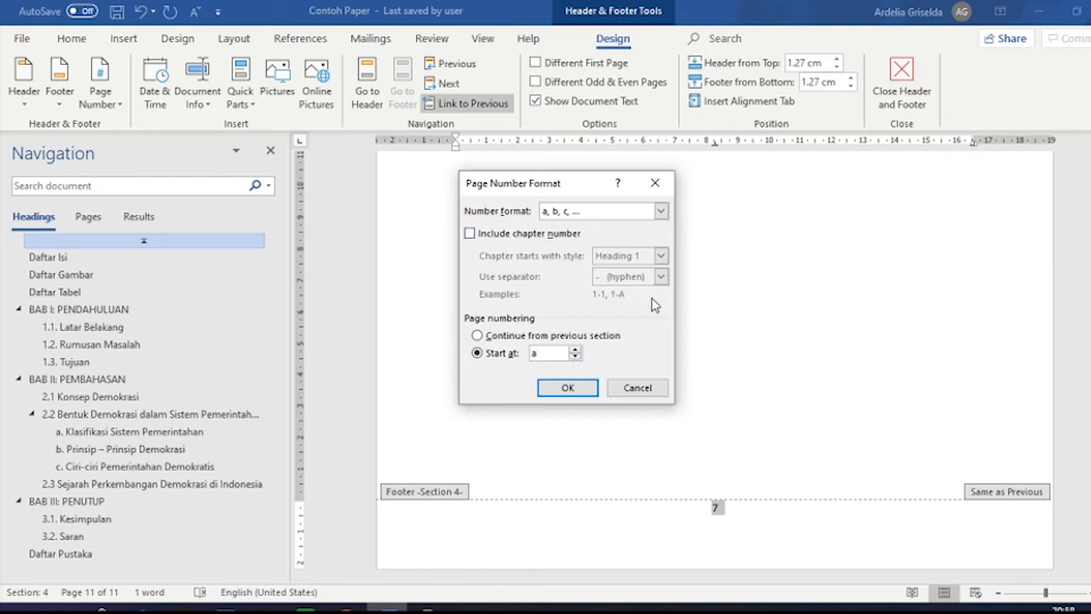
click(567, 388)
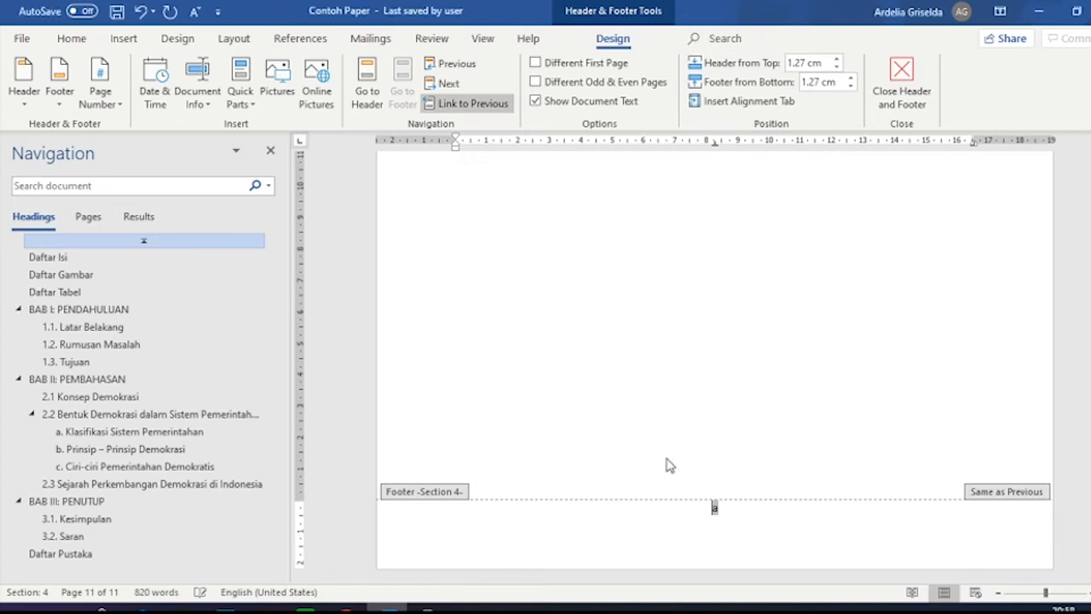
- Compare the page numbers in the Section 3 and Section 4 footers and leave header and footer editing
scroll(739, 509, up, 10)
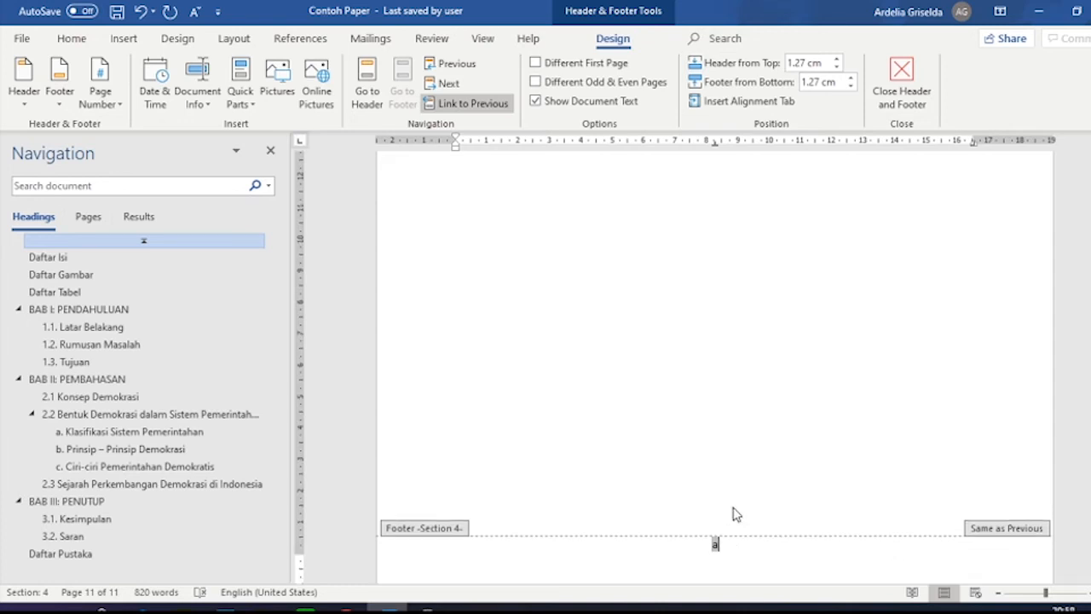
scroll(785, 446, up, 3)
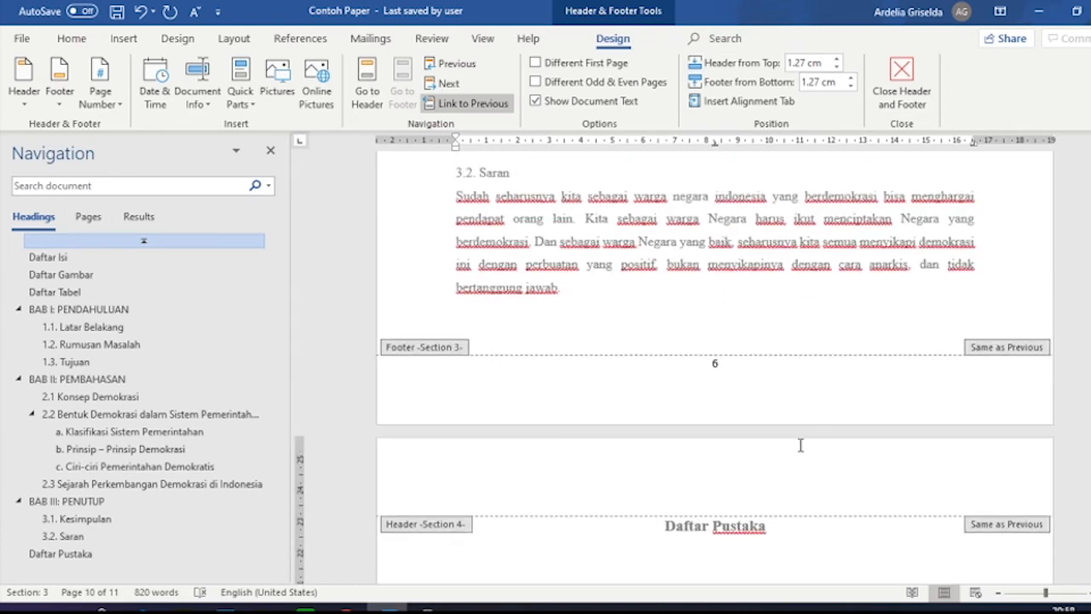
scroll(774, 391, down, 3)
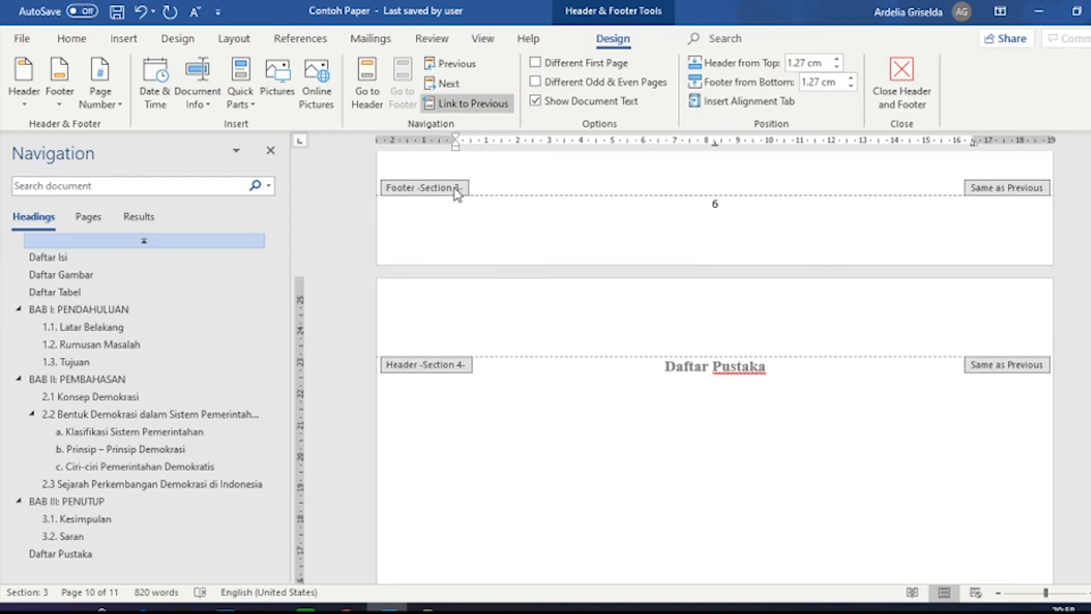
scroll(785, 426, down, 14)
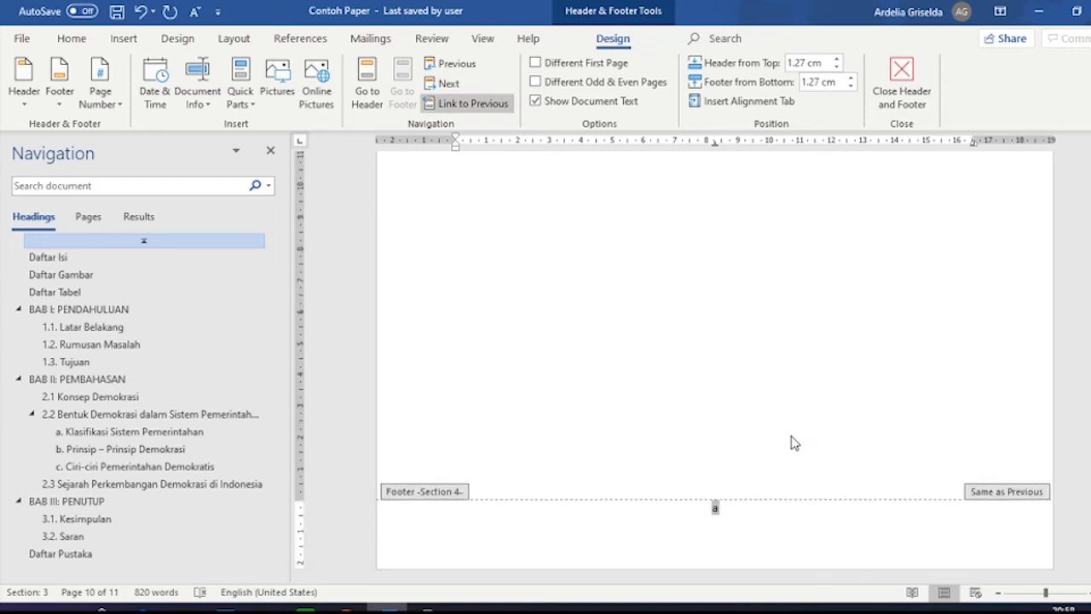
scroll(758, 511, up, 10)
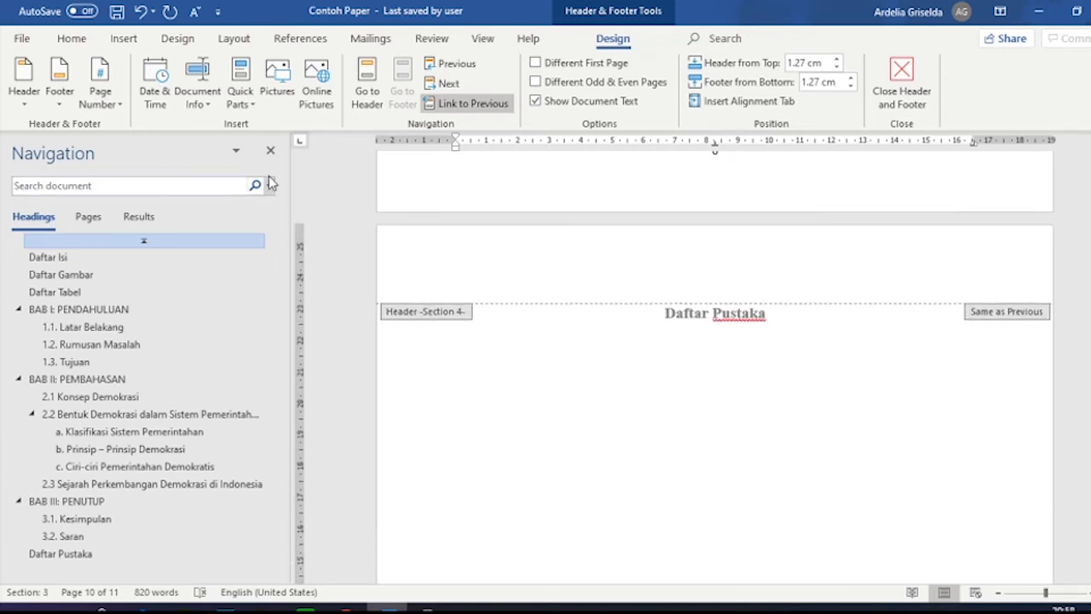
click(926, 77)
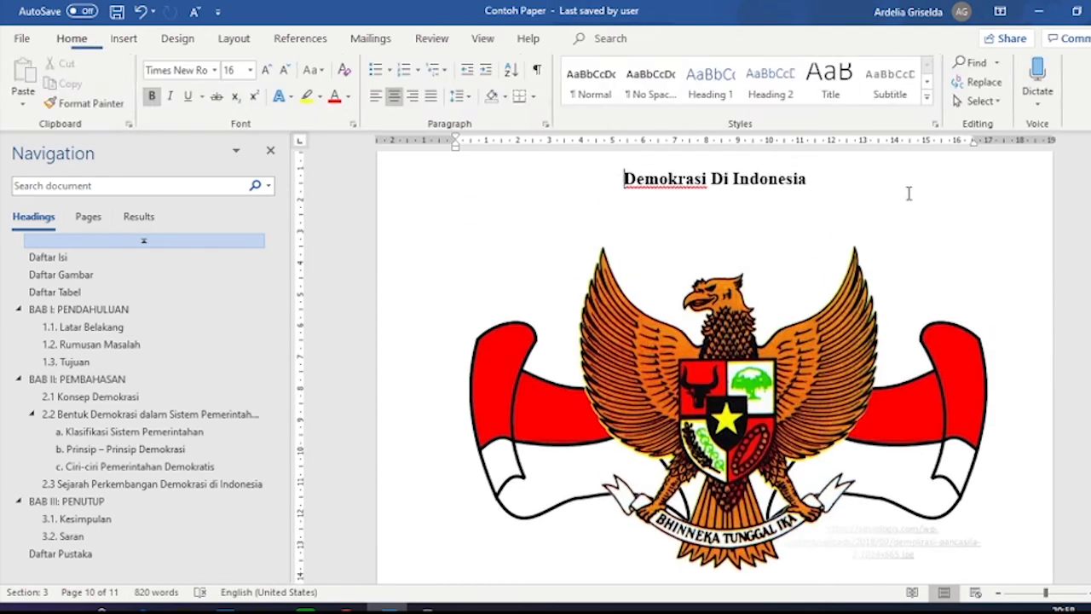
- Review the page numbering from the cover through the Daftar pages and into BAB I: PENDAHULUAN
scroll(874, 226, up, 1)
scroll(870, 256, down, 1)
scroll(863, 320, down, 10)
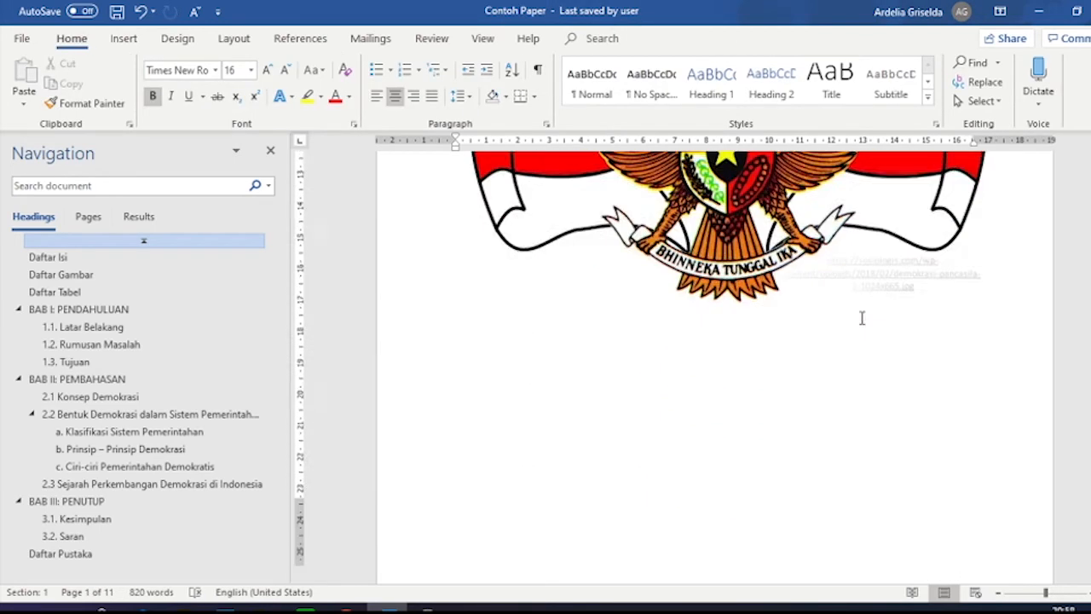
scroll(863, 341, down, 15)
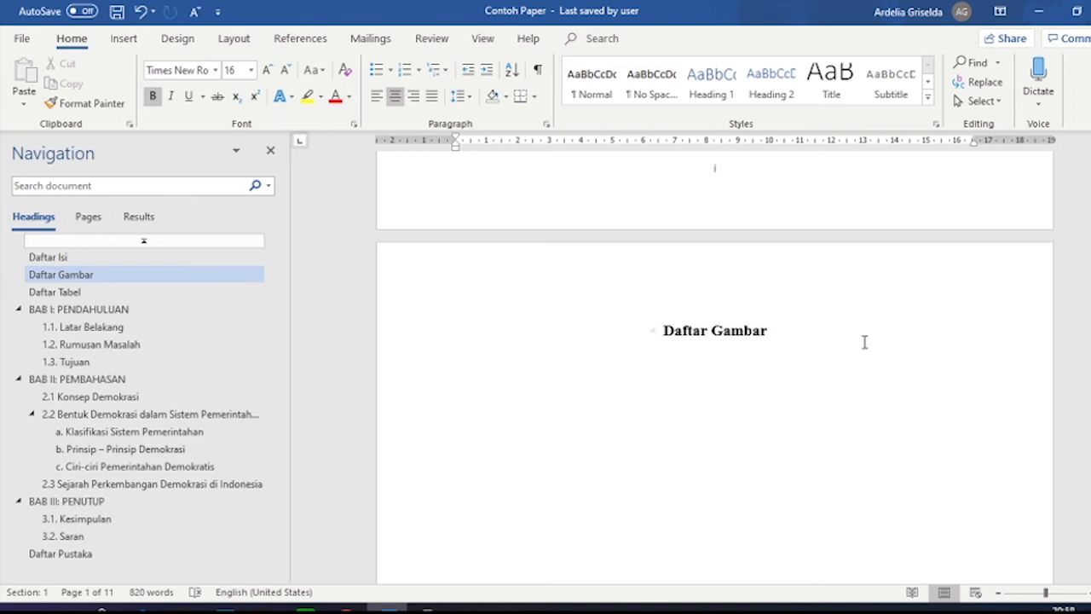
scroll(865, 351, down, 10)
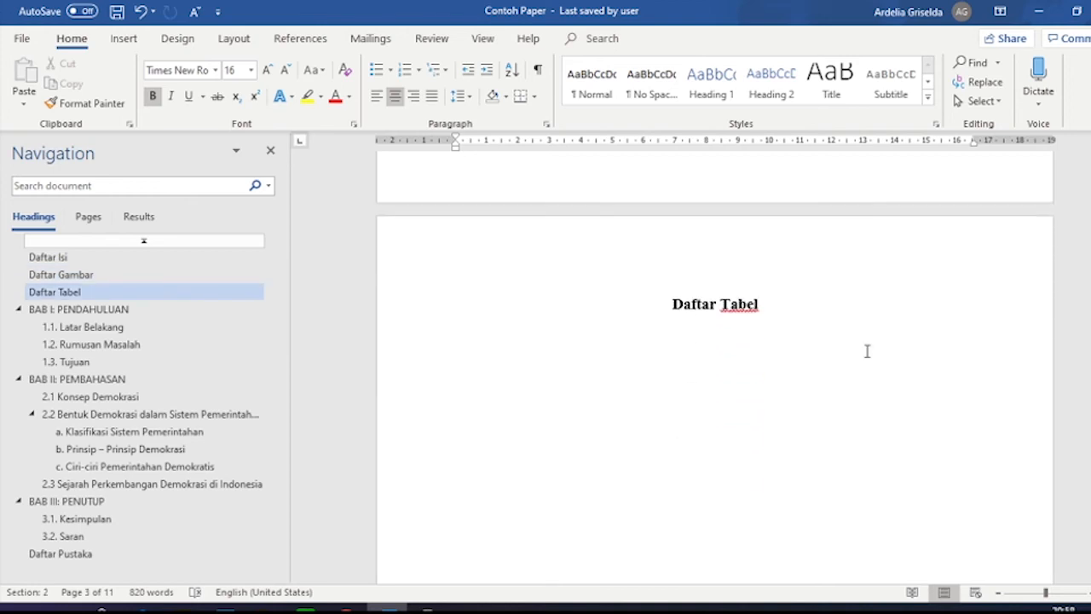
scroll(840, 373, down, 6)
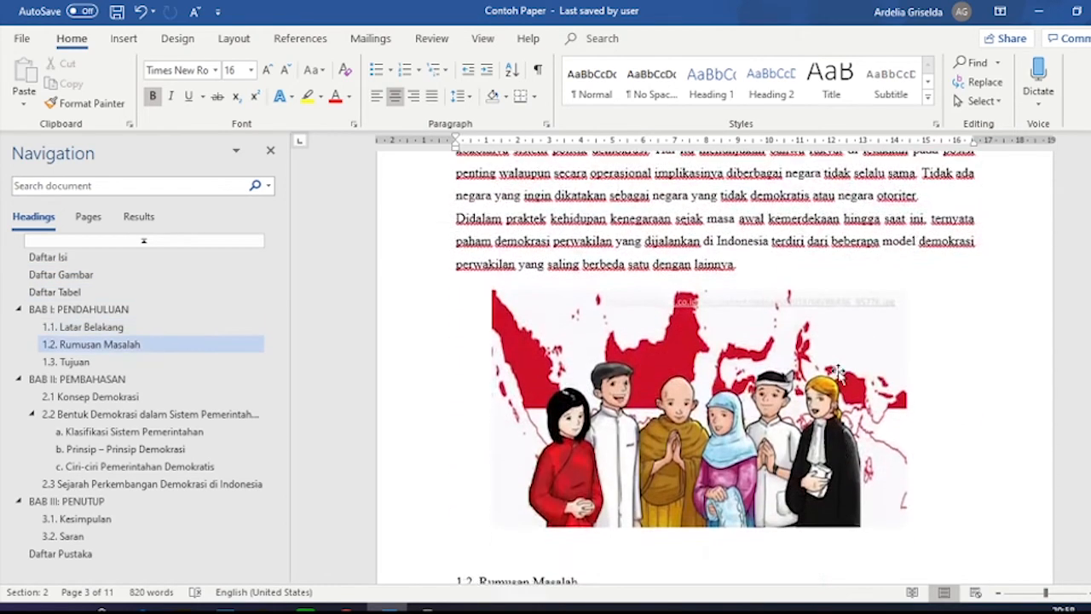
scroll(740, 392, up, 1)
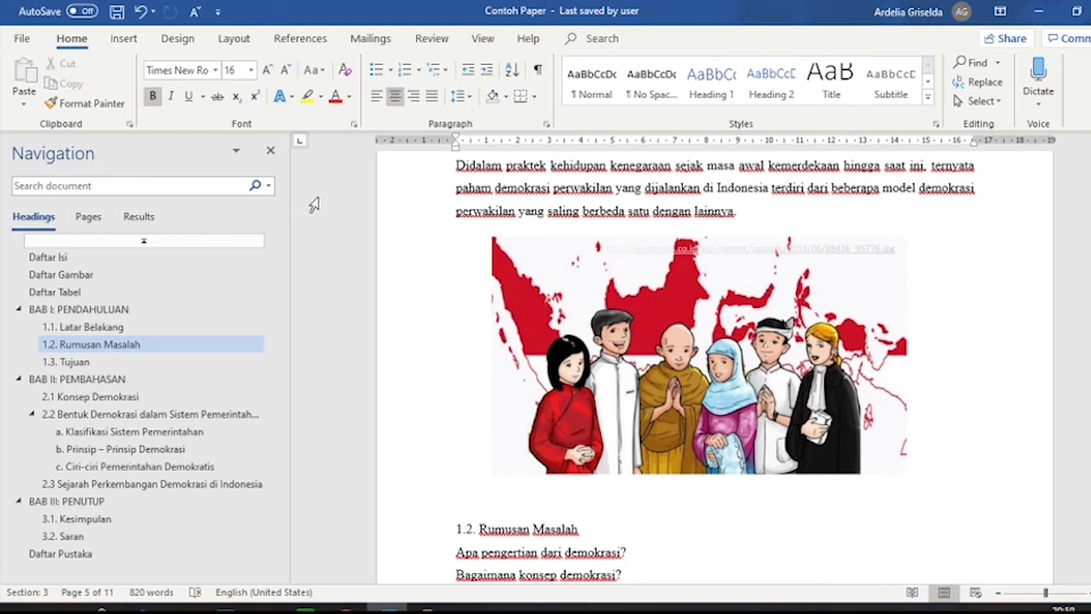
scroll(727, 399, up, 15)
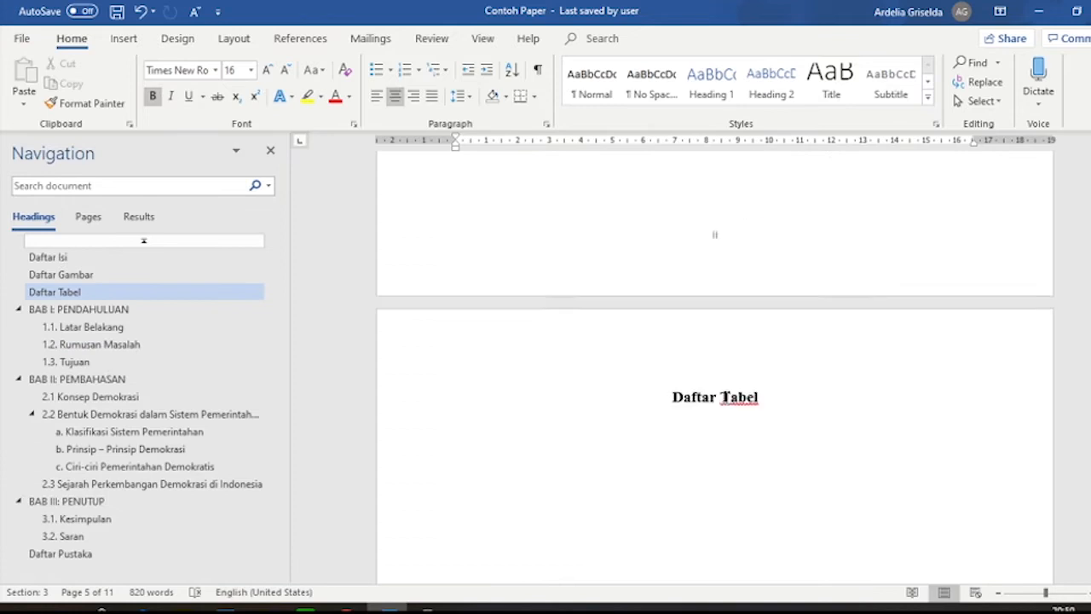
scroll(727, 398, up, 10)
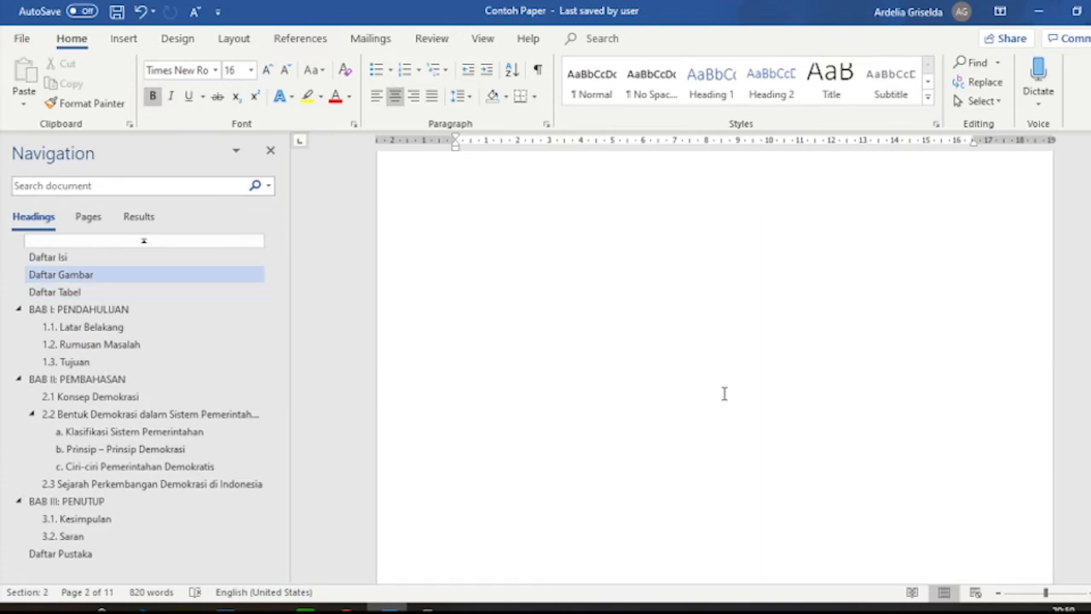
- Insert the Automatic Table 2 table of contents below the Daftar Isi heading
click(810, 365)
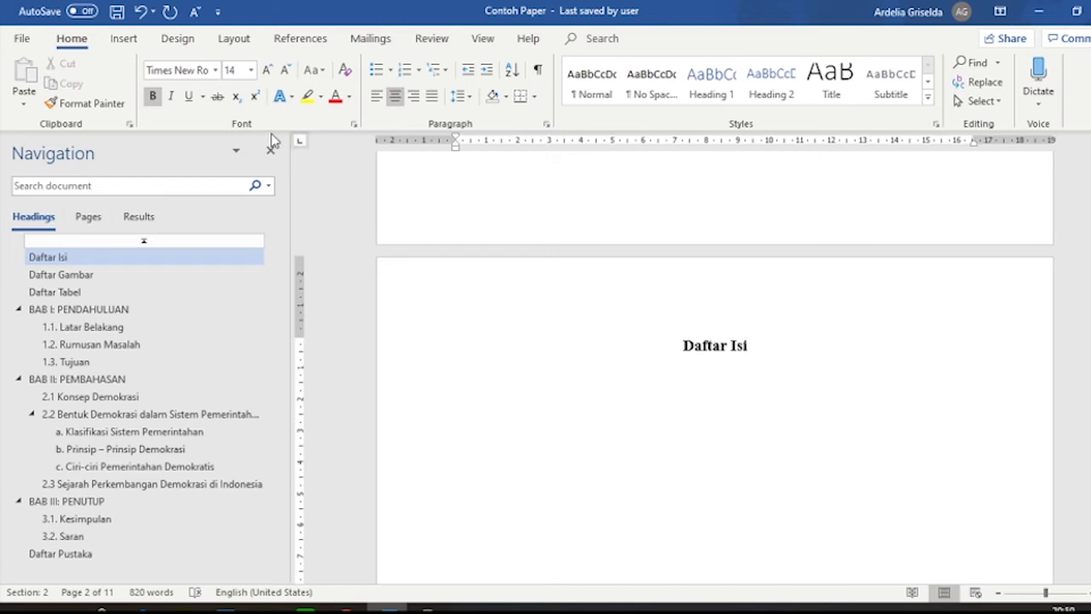
click(301, 40)
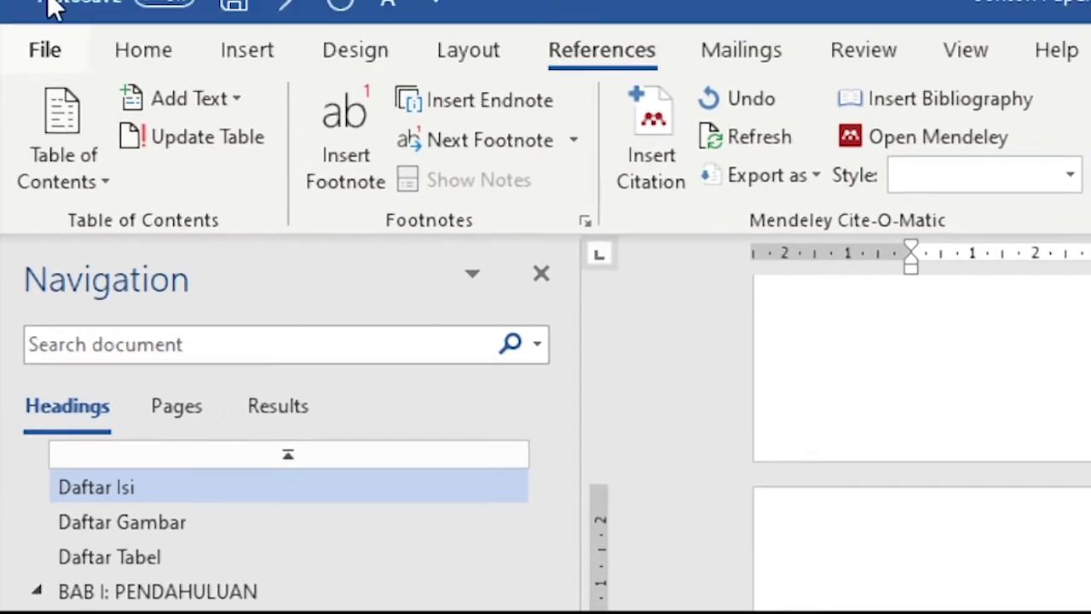
click(56, 171)
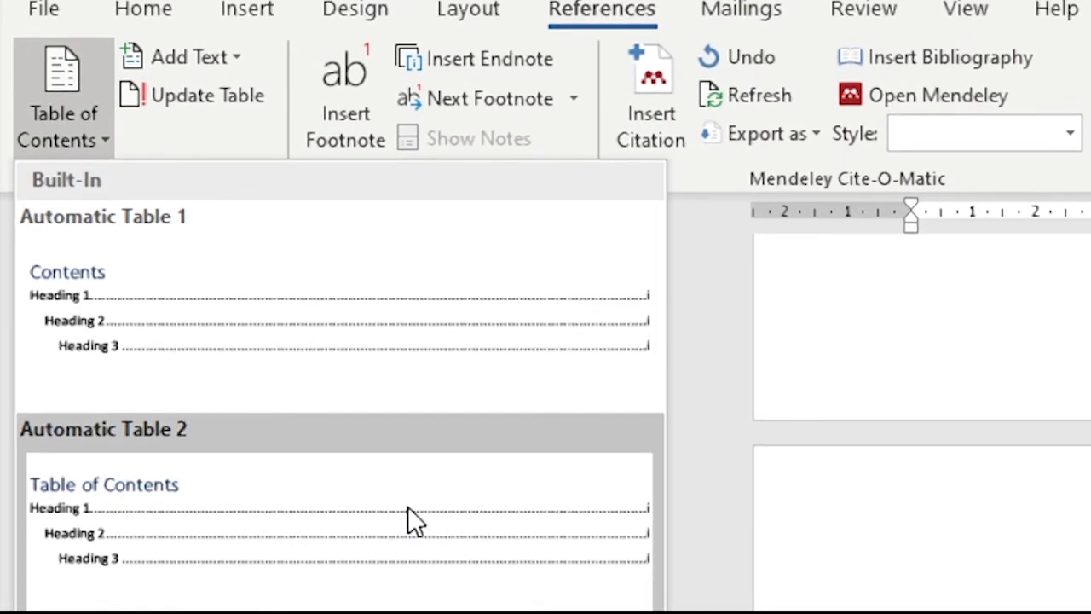
click(408, 577)
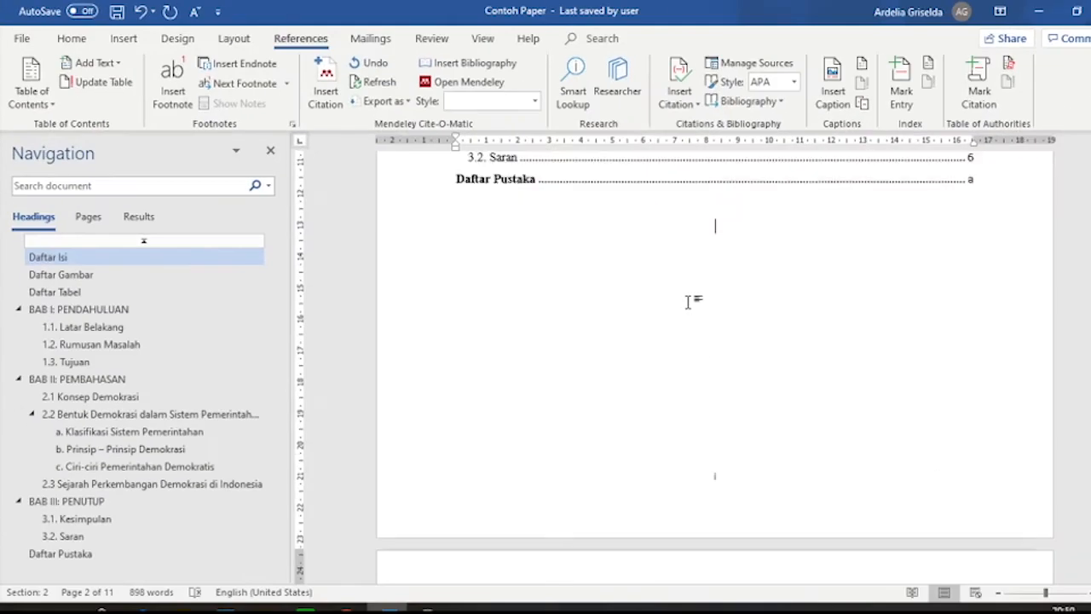
- Delete the "Table of Contents" title from the inserted table, below the Daftar Isi heading
scroll(688, 301, up, 12)
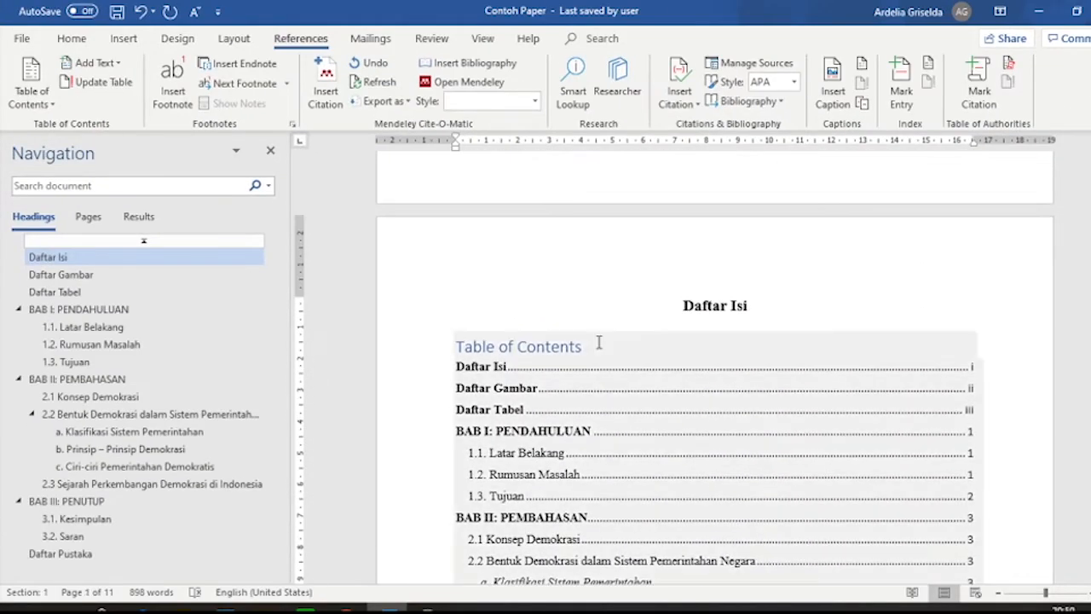
click(599, 342)
drag(599, 342, 428, 363)
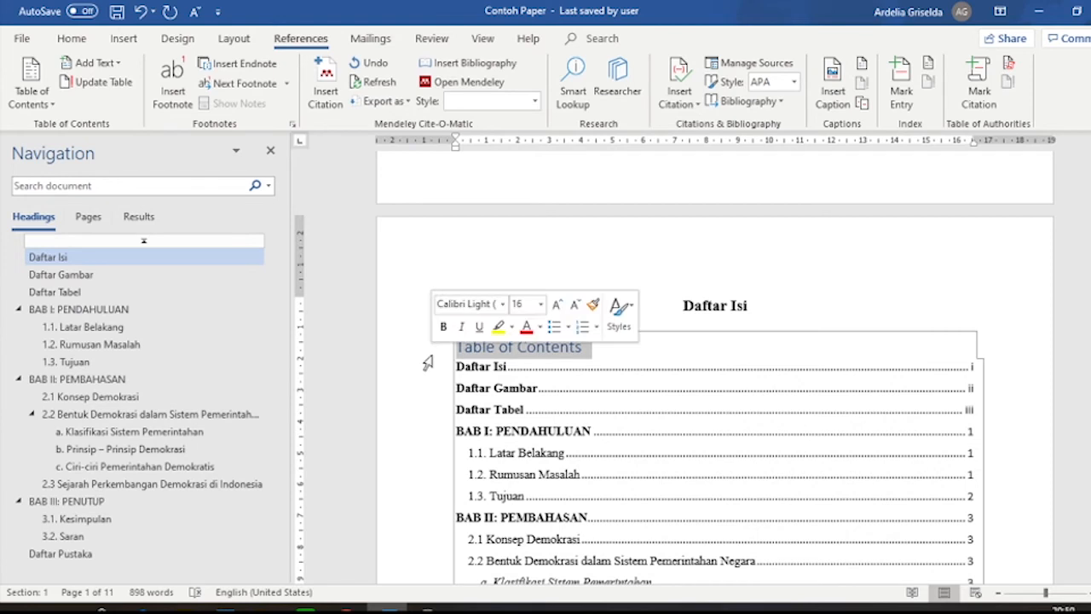
key(Delete)
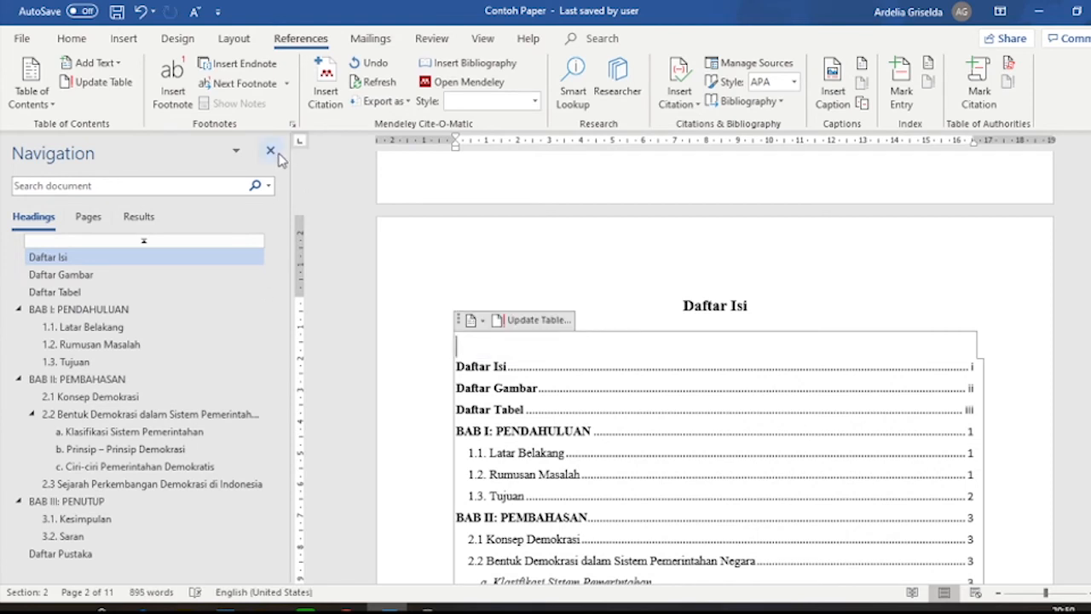
- Close the Navigation pane and review the entries and page numbers in the table of contents
click(272, 152)
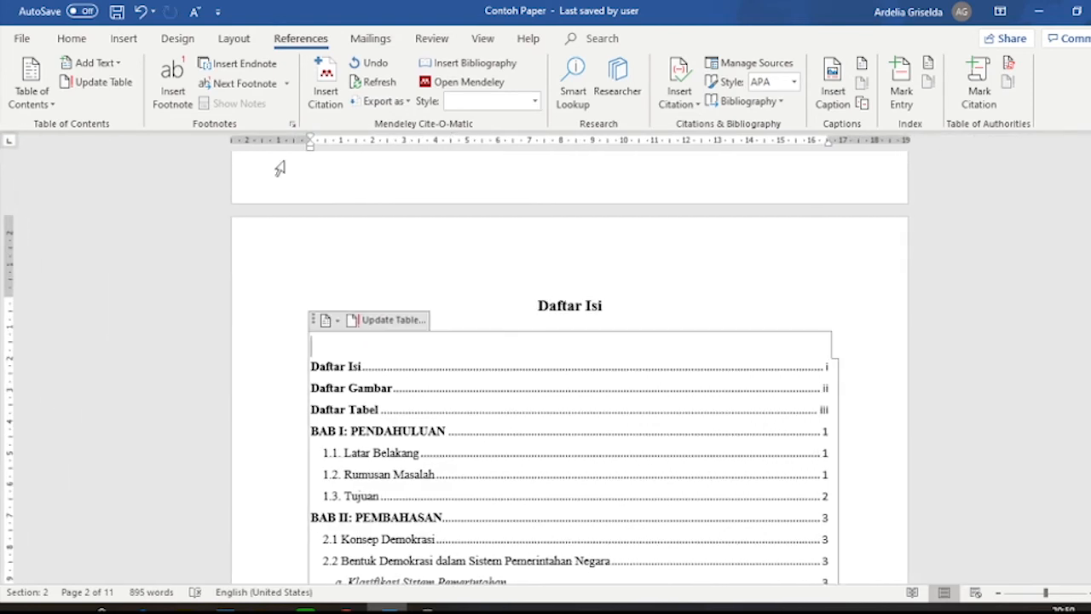
click(745, 311)
scroll(779, 387, down, 4)
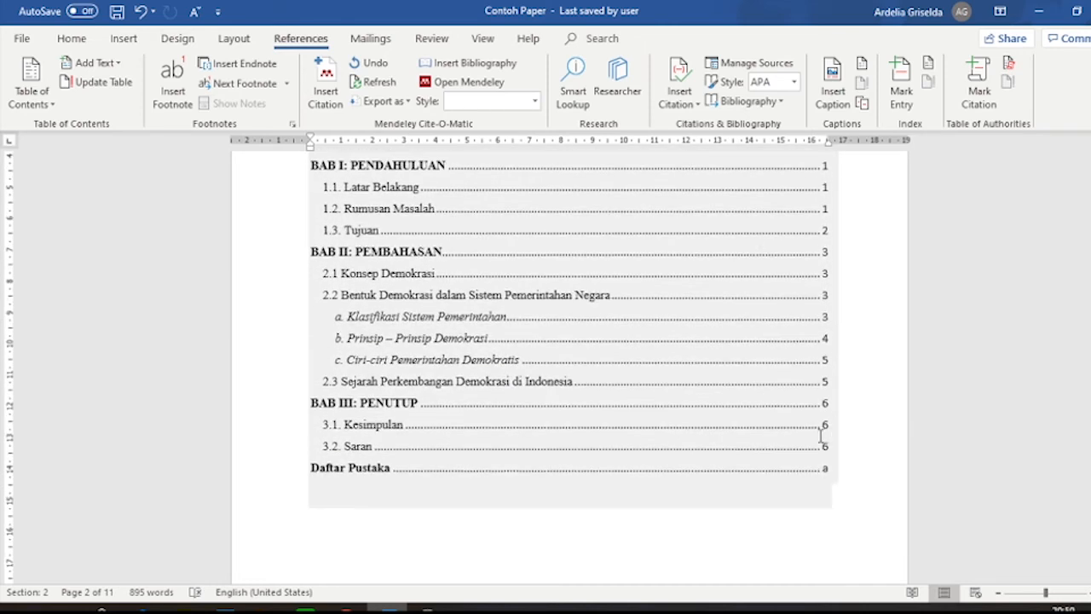
scroll(821, 436, up, 2)
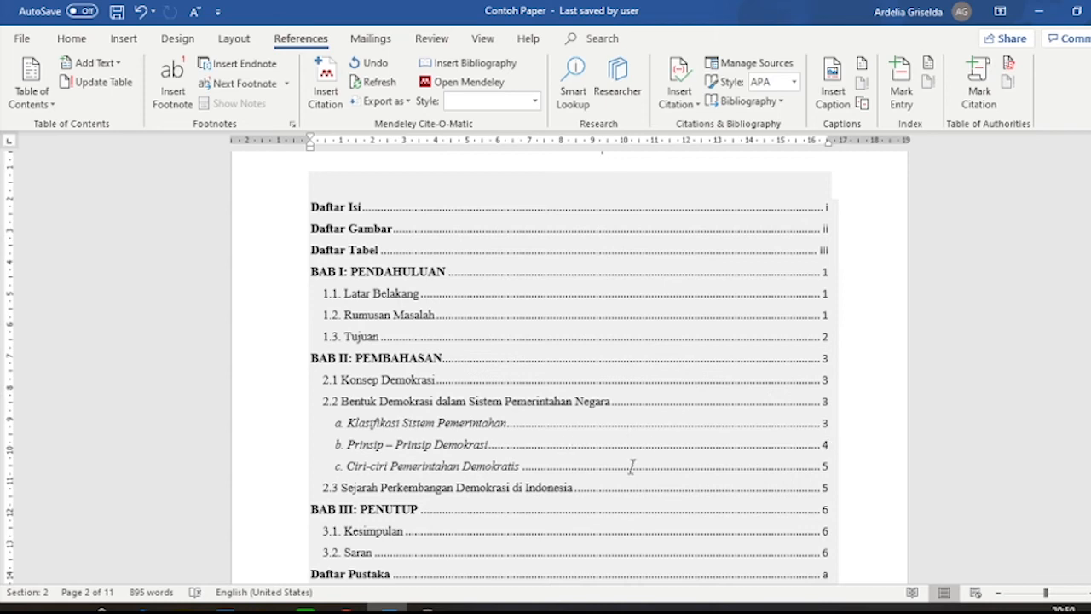
scroll(633, 495, down, 6)
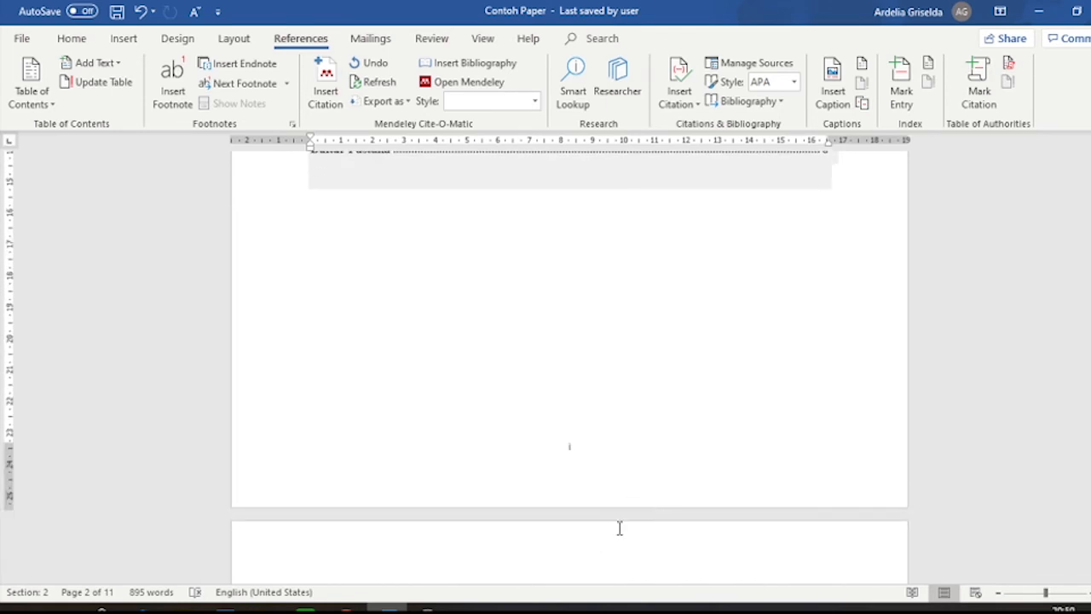
- Update the entire table of contents under the Daftar Isi heading, not only its page numbers
scroll(556, 530, up, 5)
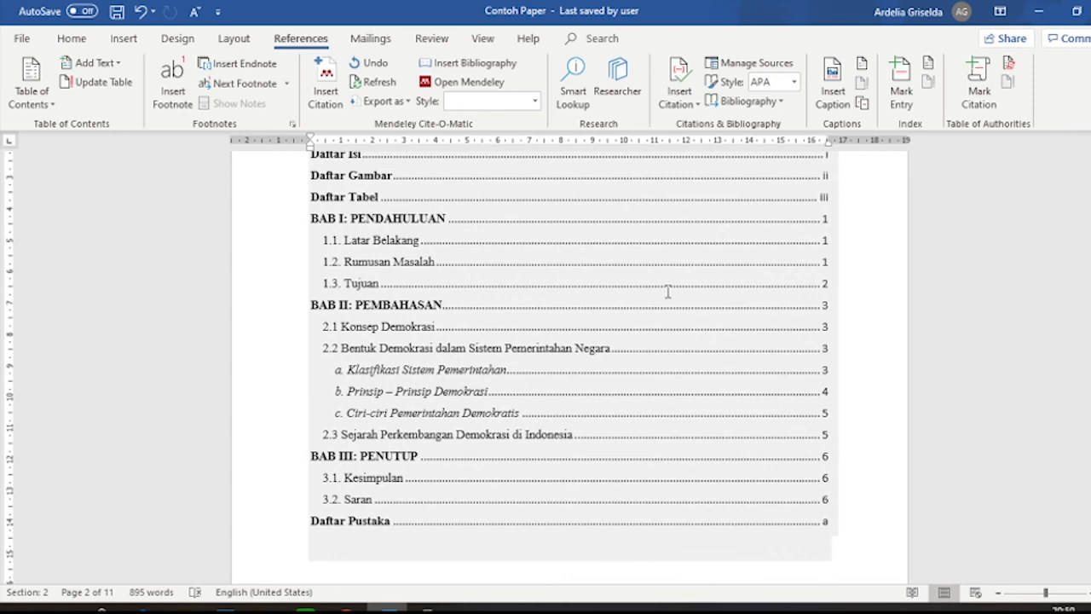
scroll(674, 443, up, 3)
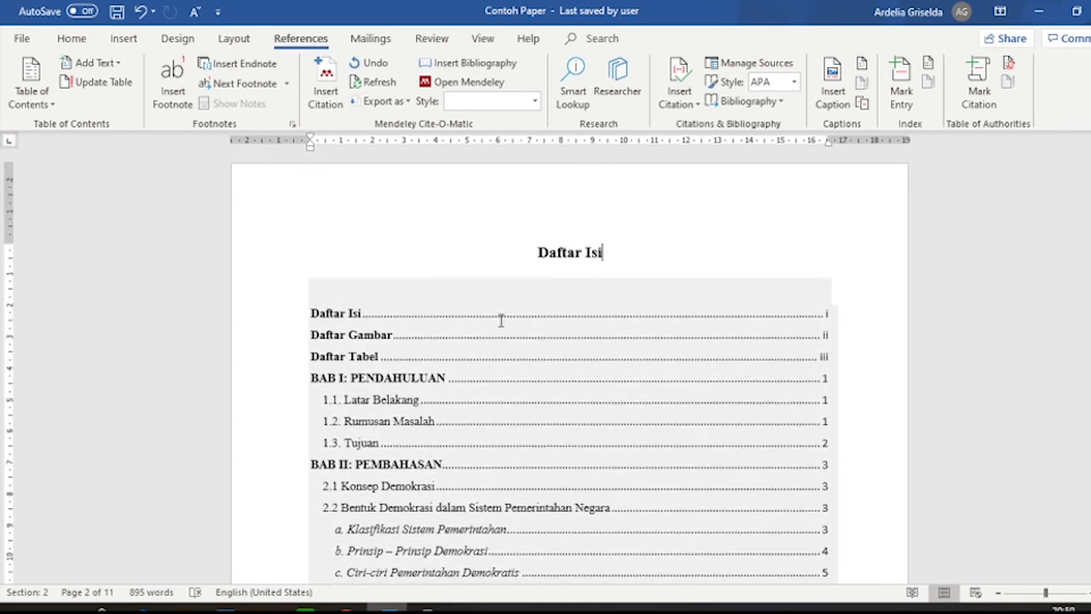
click(410, 296)
click(394, 267)
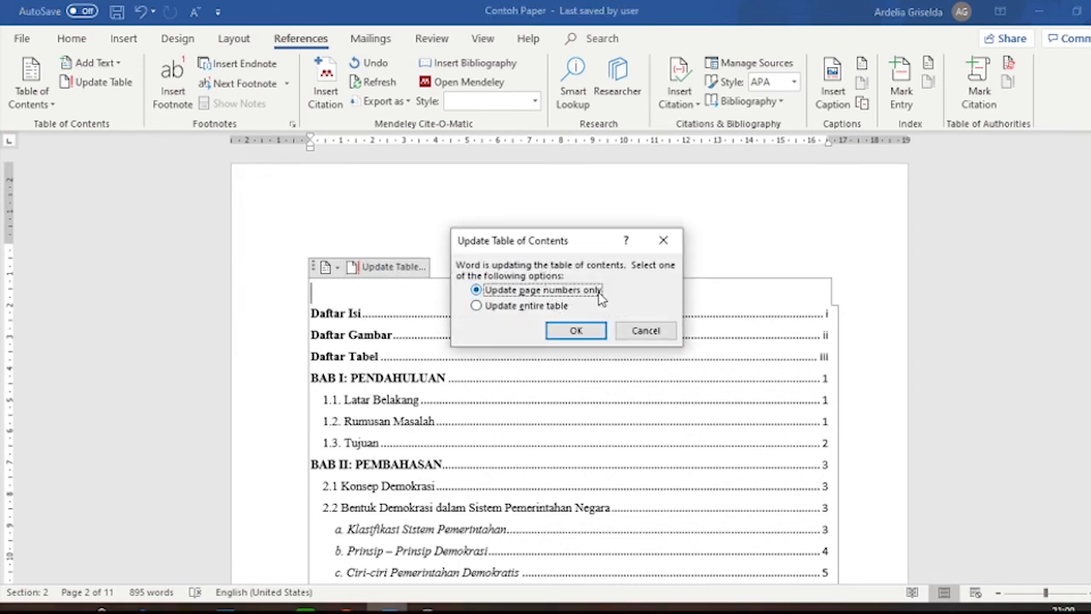
click(563, 307)
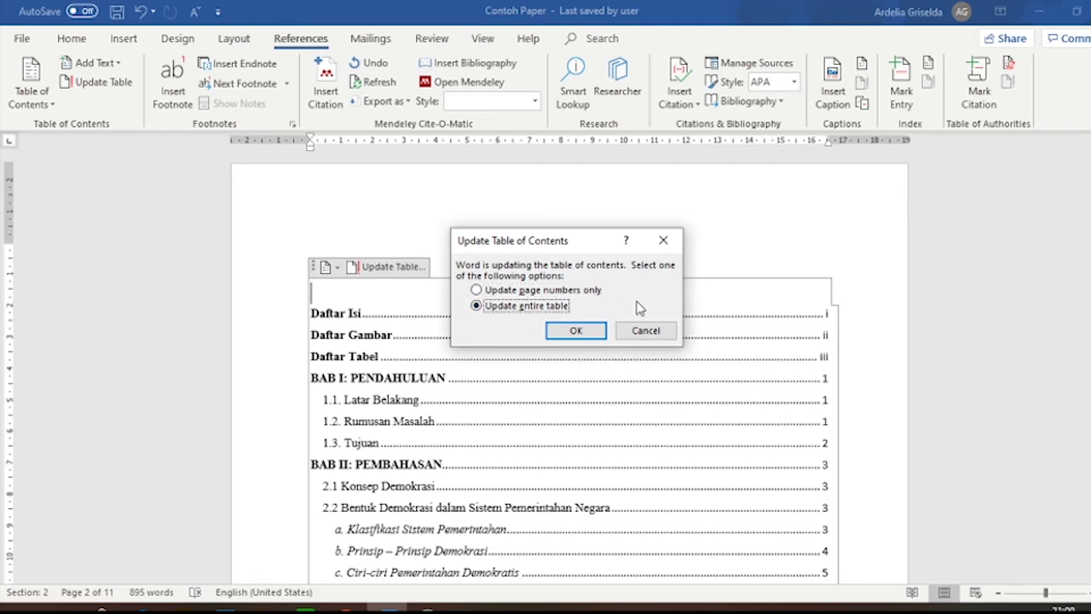
click(558, 331)
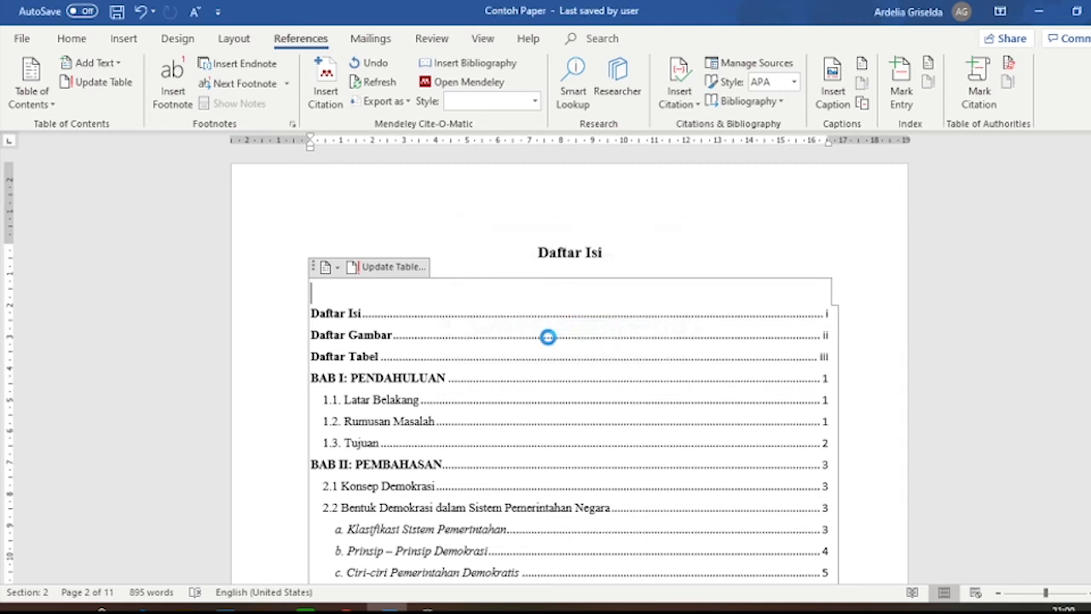
- Start a caption for the picture above 1.2. Rumusan Masalah, using the Gambar label positioned below the selected item
scroll(652, 377, down, 10)
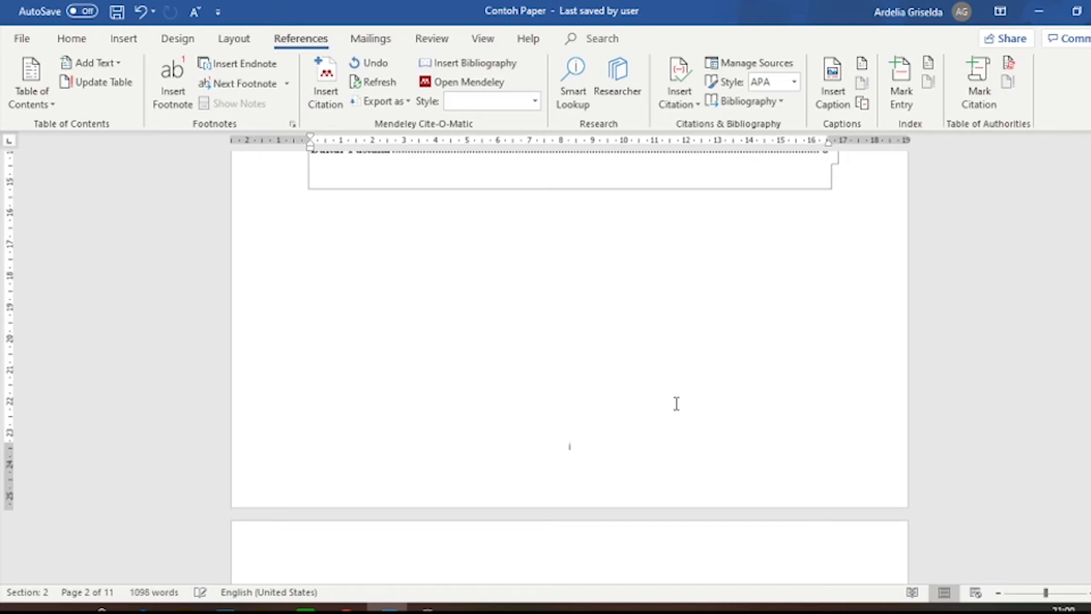
scroll(667, 397, down, 3)
scroll(661, 385, up, 2)
scroll(660, 380, down, 15)
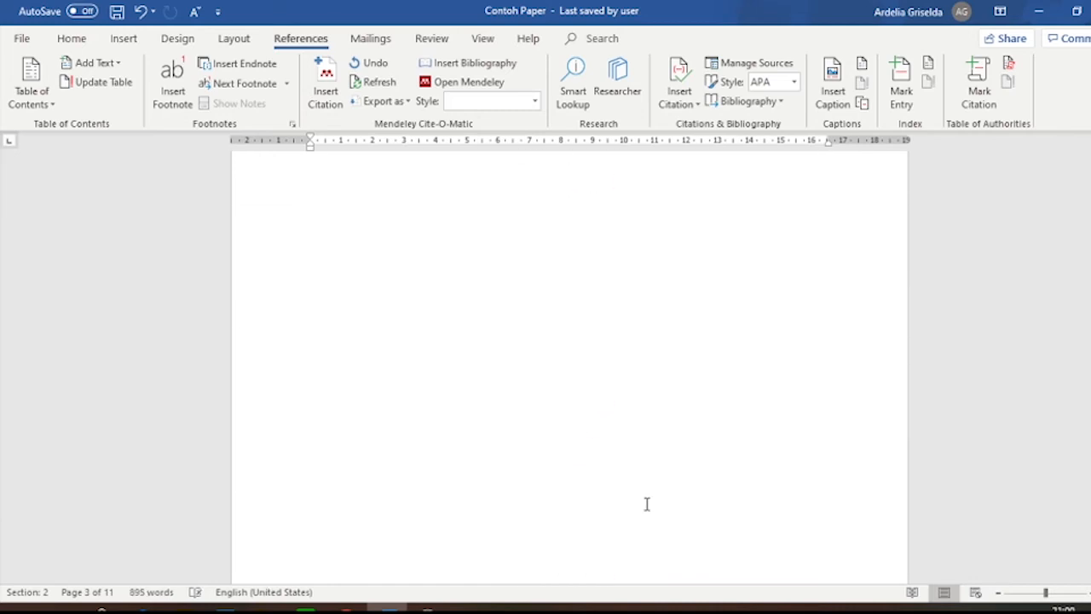
scroll(652, 511, down, 15)
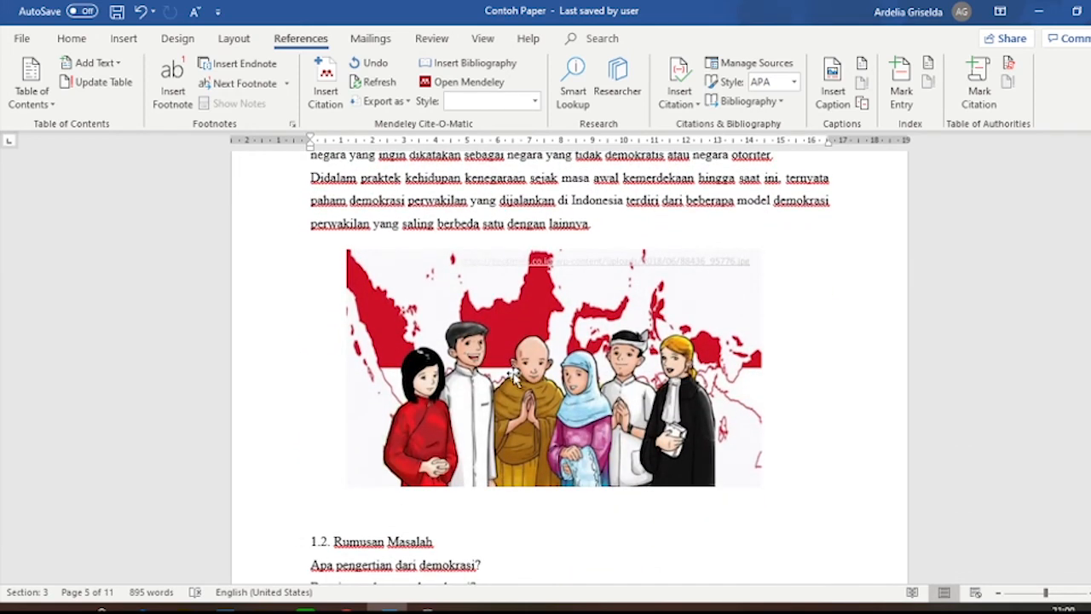
click(562, 381)
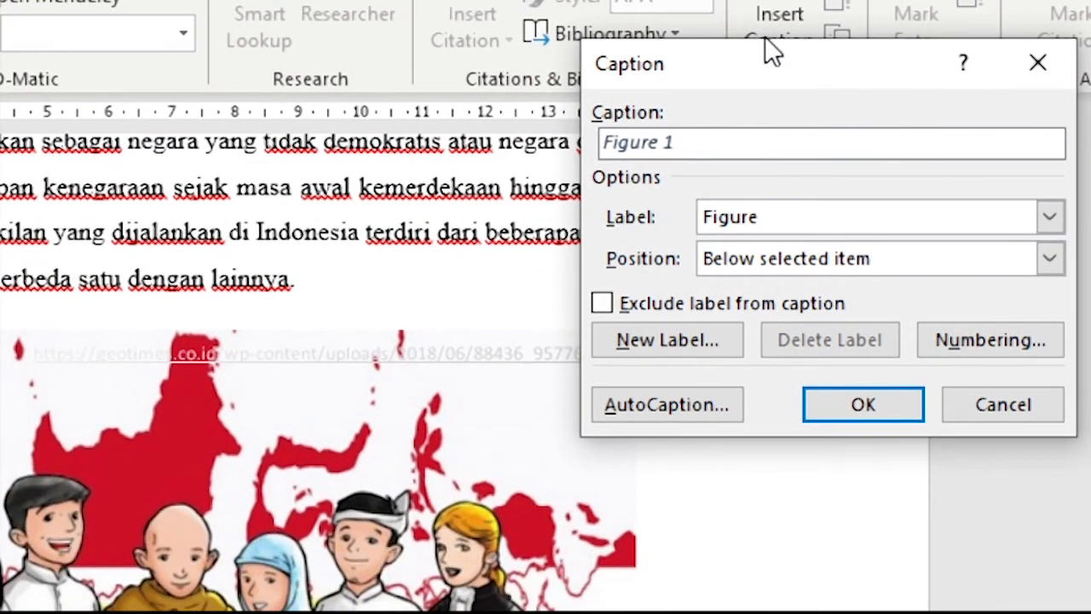
drag(768, 48, 642, 214)
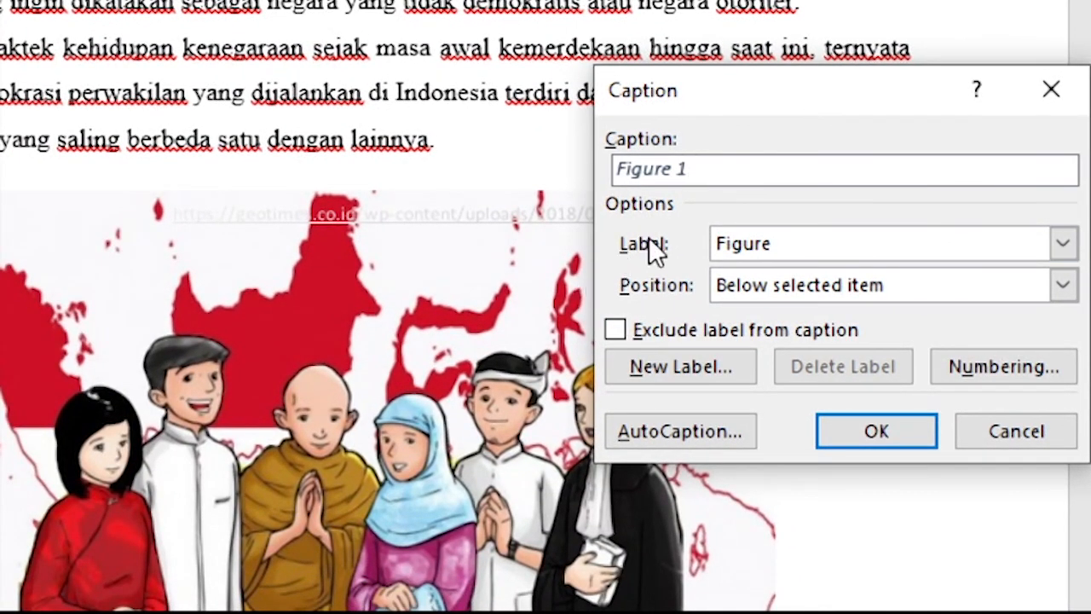
click(780, 250)
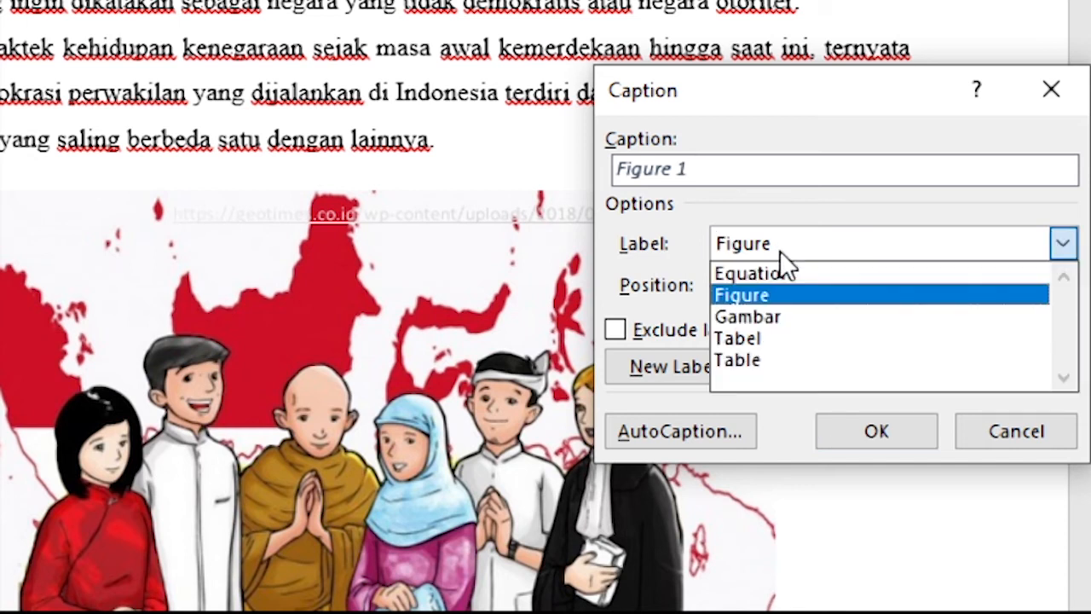
click(775, 314)
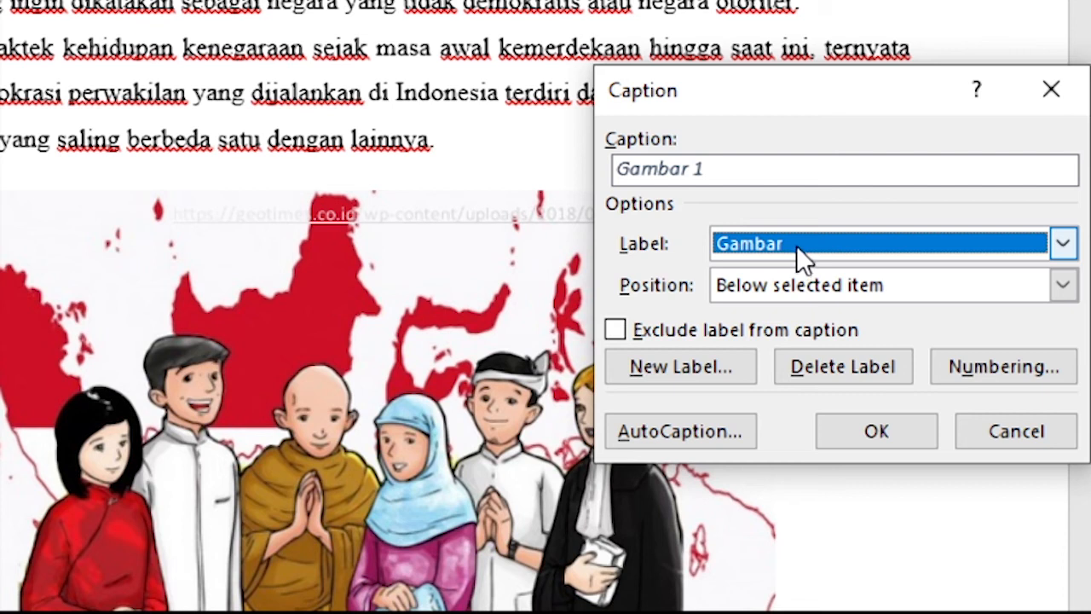
click(682, 365)
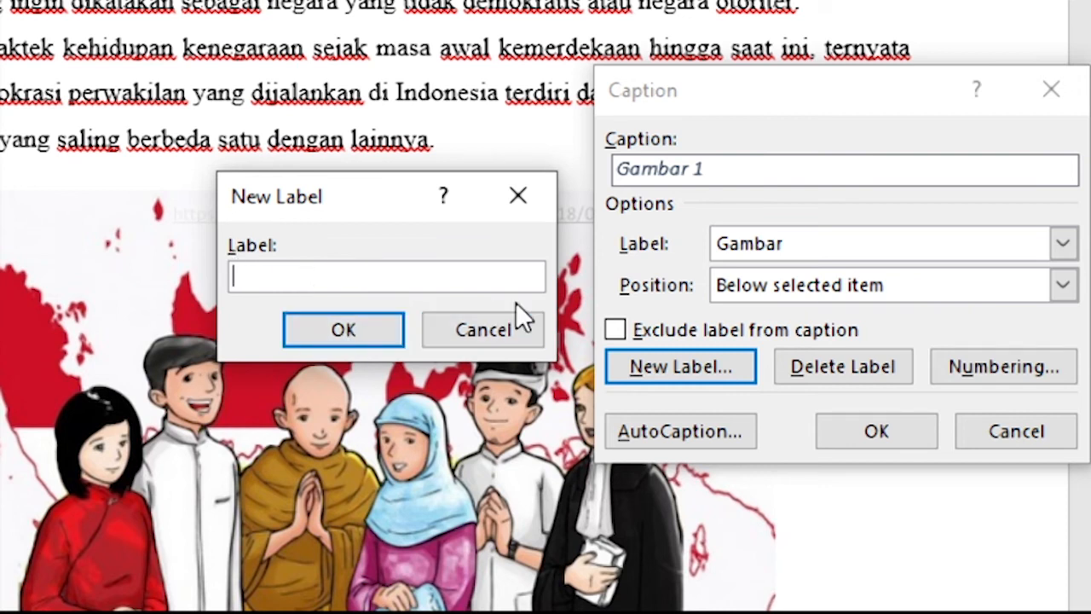
click(536, 189)
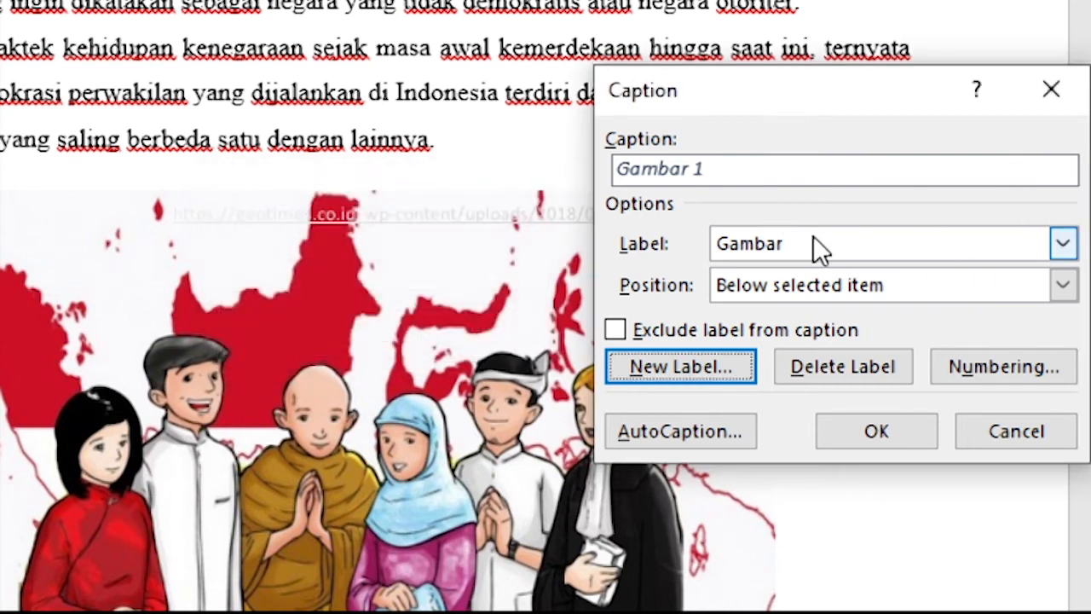
- Insert the picture caption with the text "Keanekaragaman Agama di Indonesia" after Gambar 1 and center it
click(738, 171)
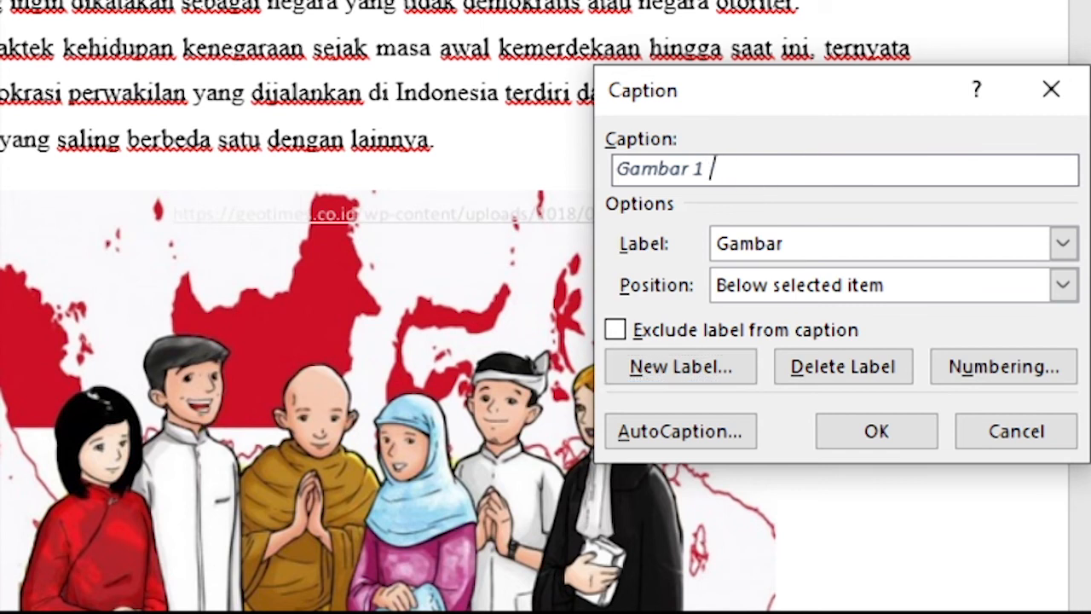
text(Keanekaragaman )
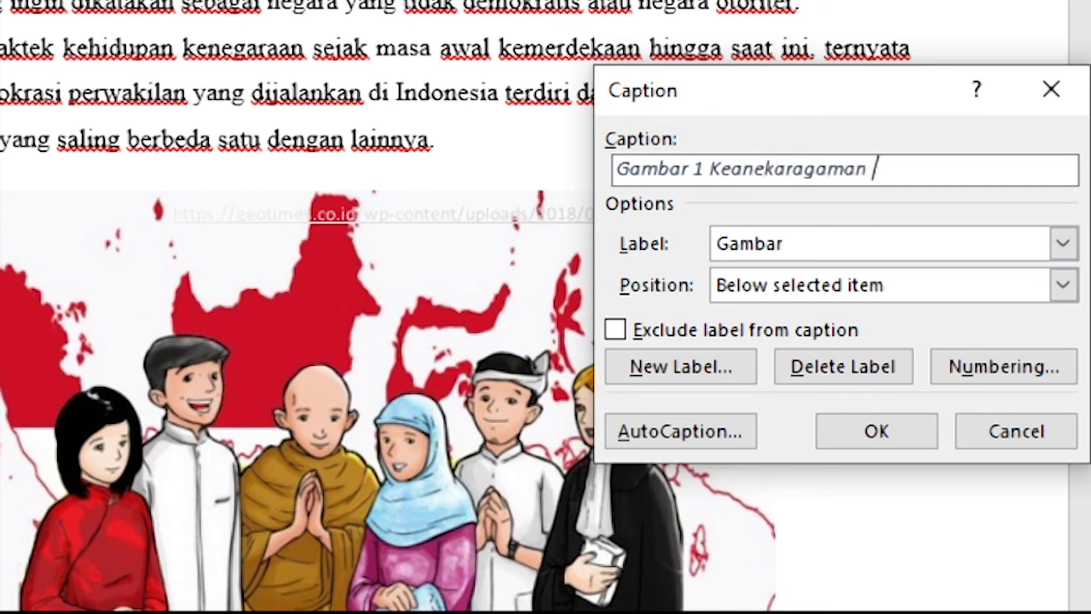
text(Agama di Indonesia)
click(866, 442)
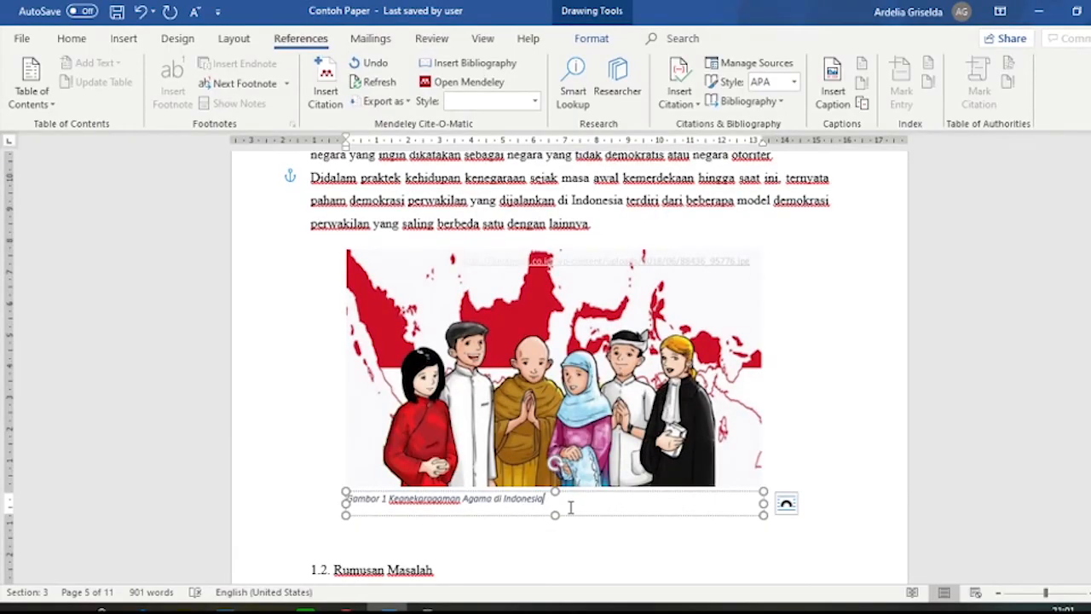
click(76, 45)
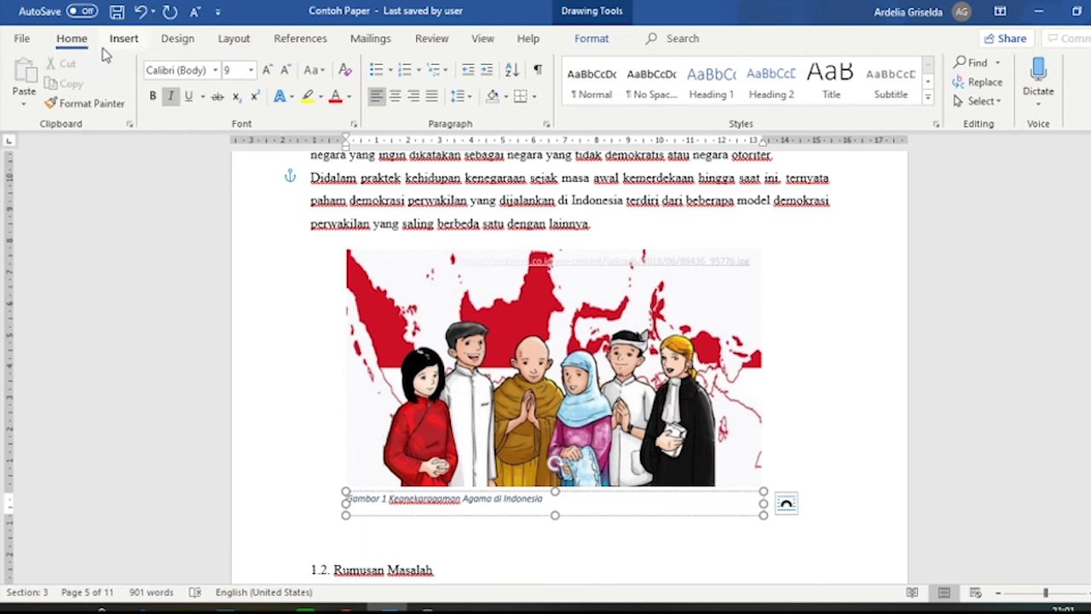
click(394, 98)
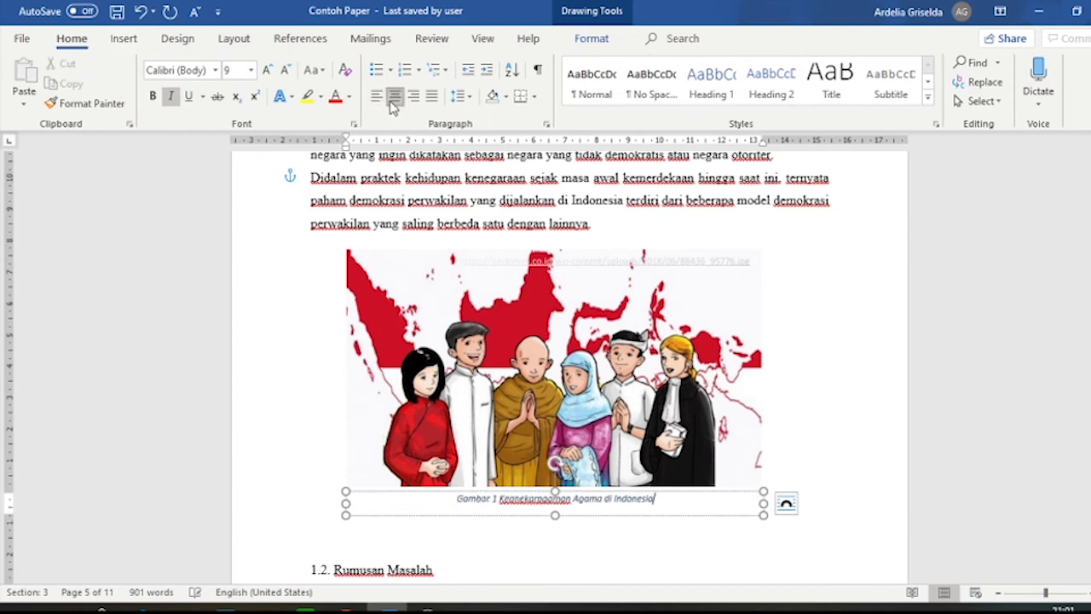
- Start a caption for the Nama Barang table under 2.1 Konsep Demokrasi, using the Tabel label
scroll(560, 352, down, 4)
scroll(560, 352, down, 12)
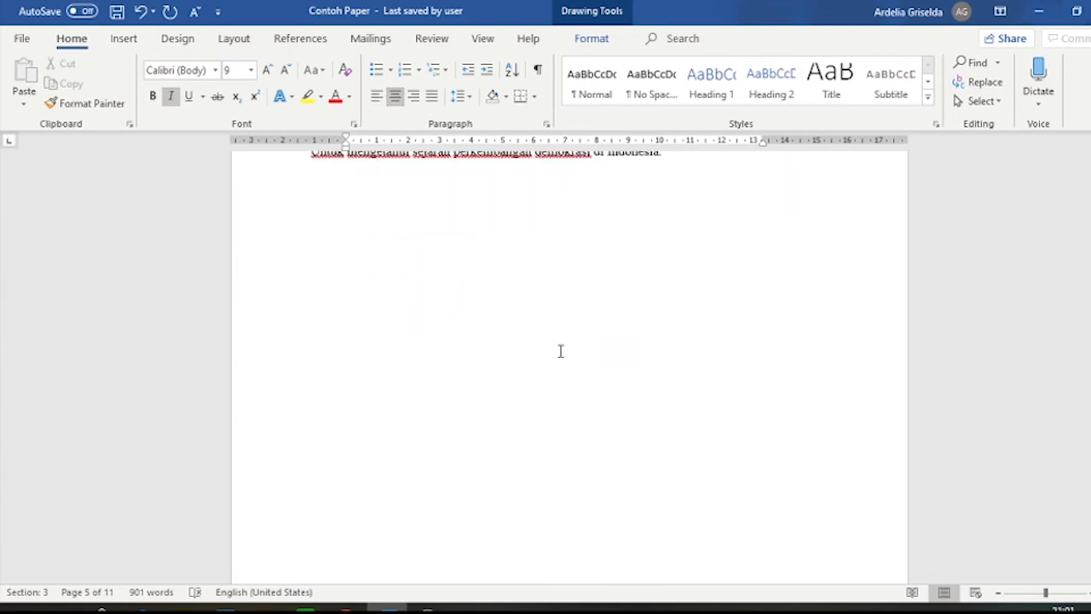
click(561, 351)
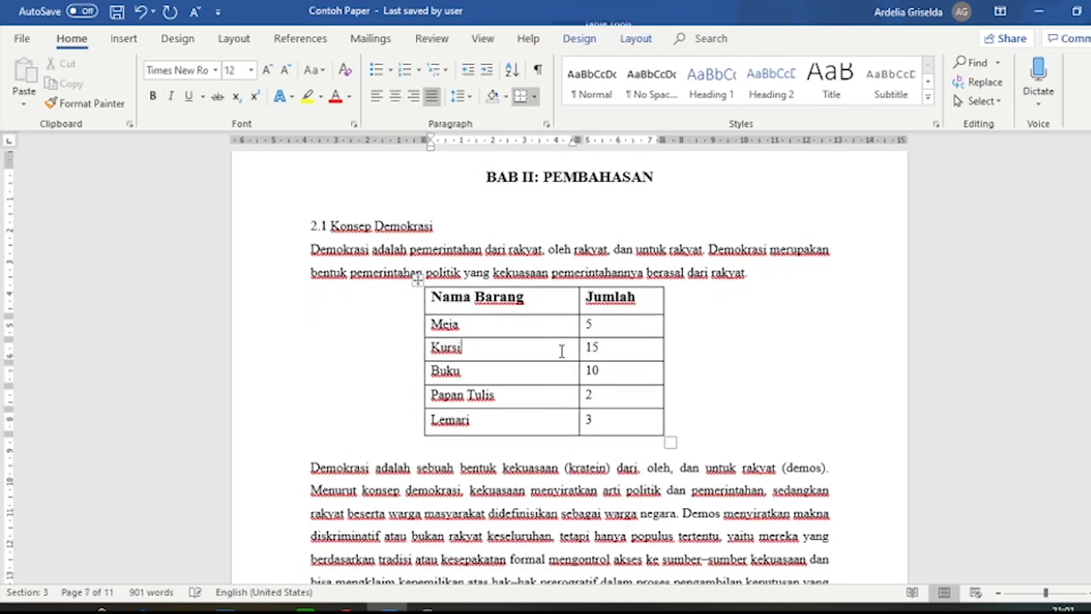
click(439, 298)
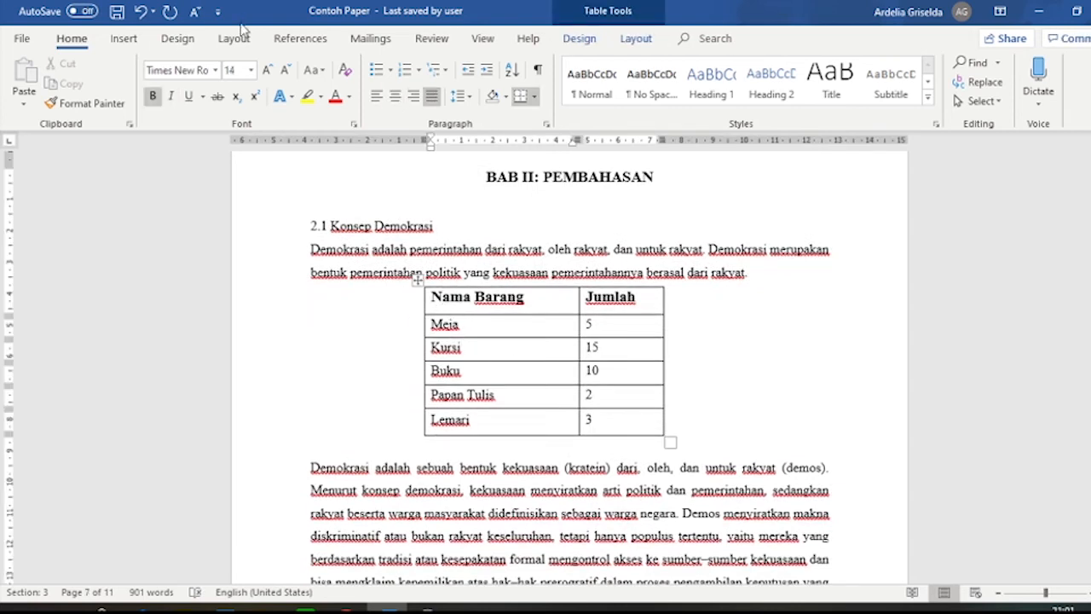
click(301, 39)
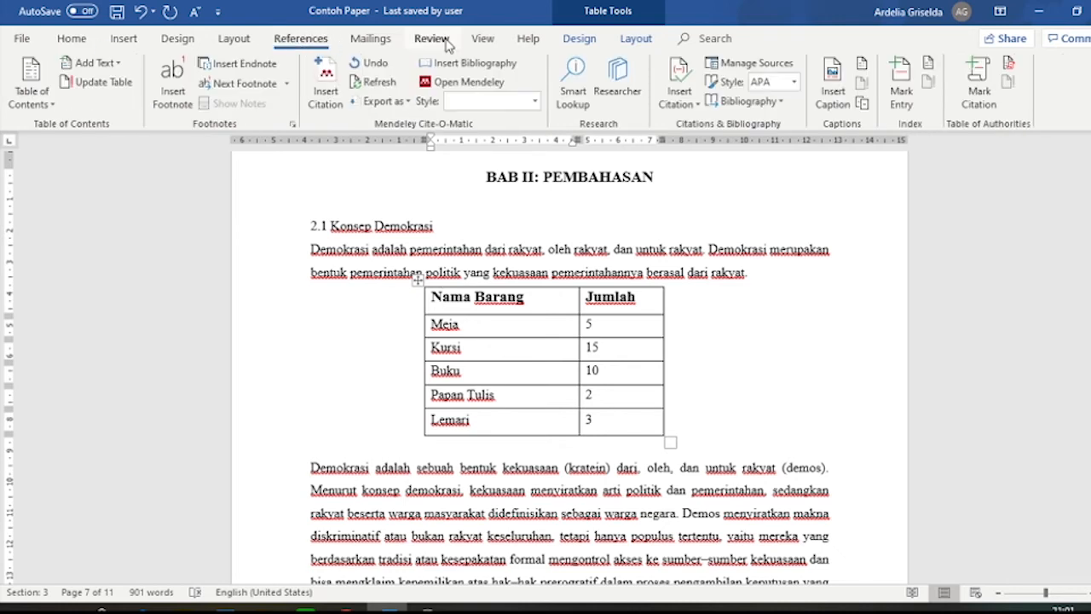
click(839, 97)
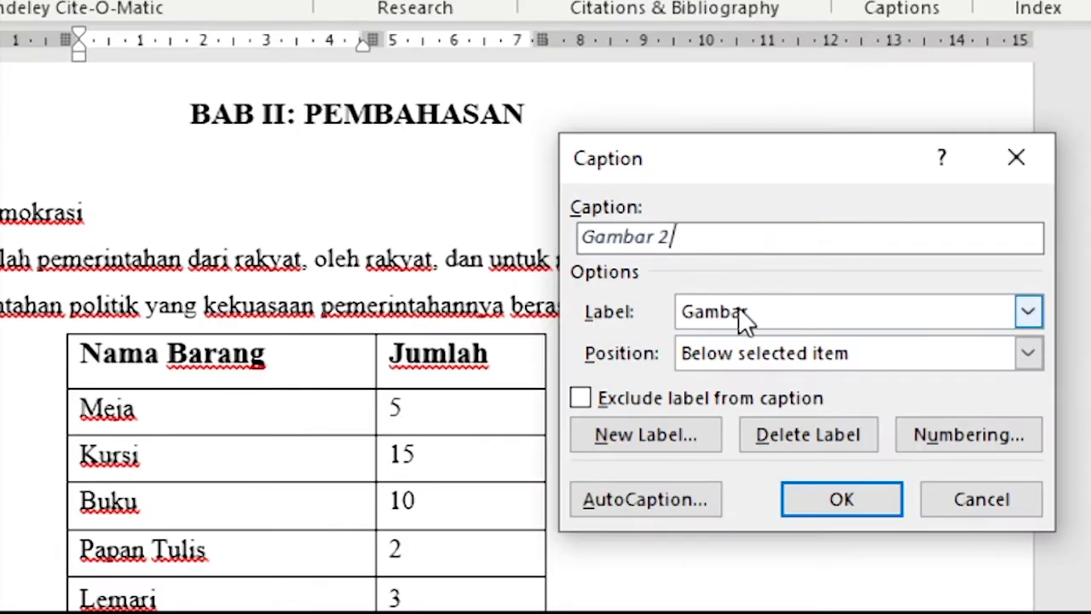
click(761, 276)
click(744, 408)
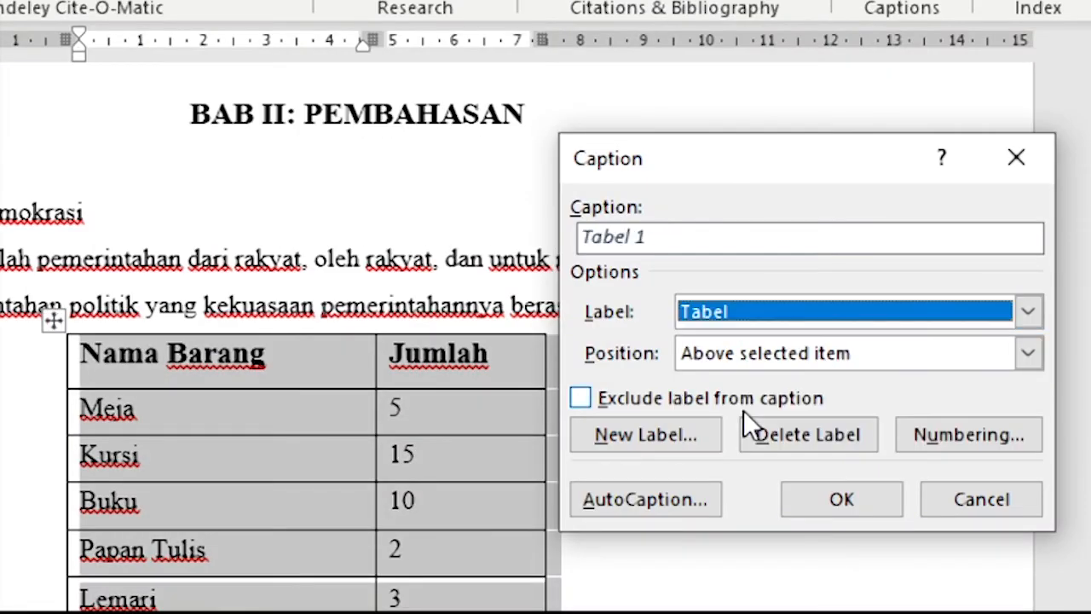
- Insert the table caption with the text "Jumlah barang di Kelas" after Tabel 1 and center it
click(689, 237)
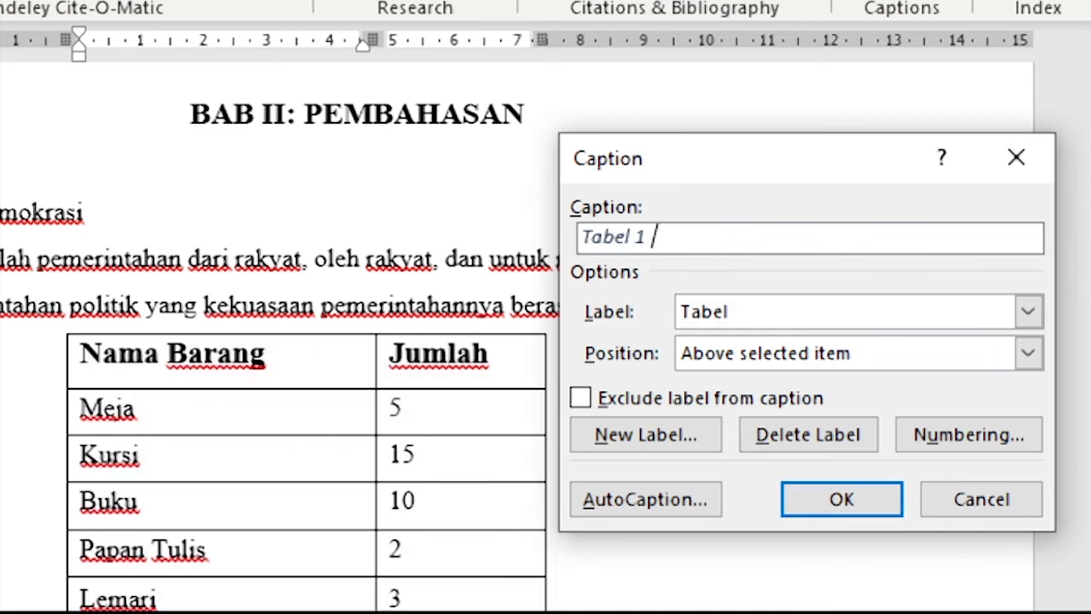
text(Jumlah barang)
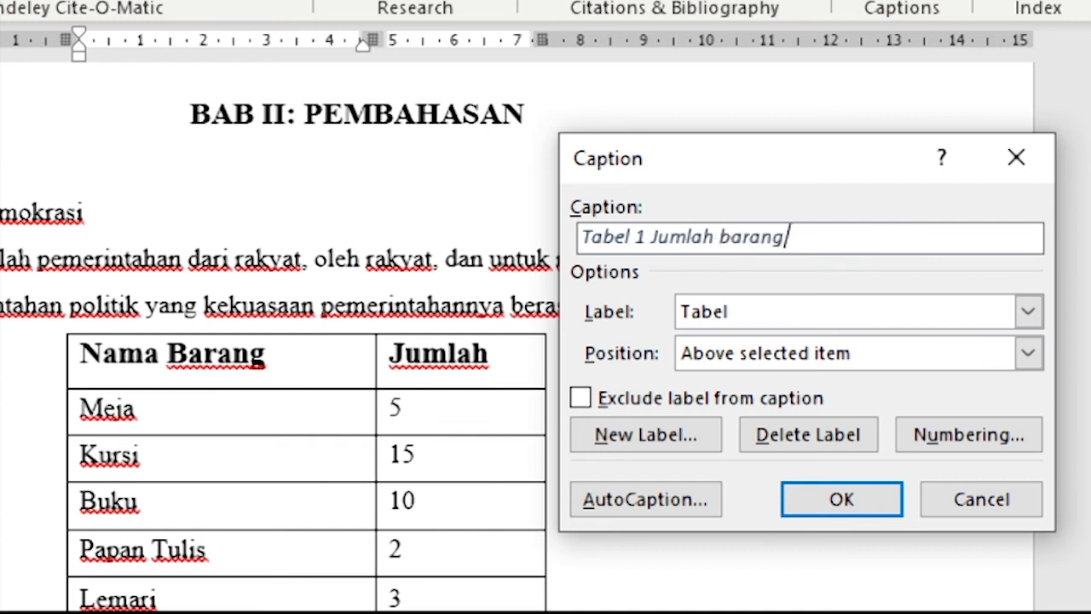
text( di Kelas)
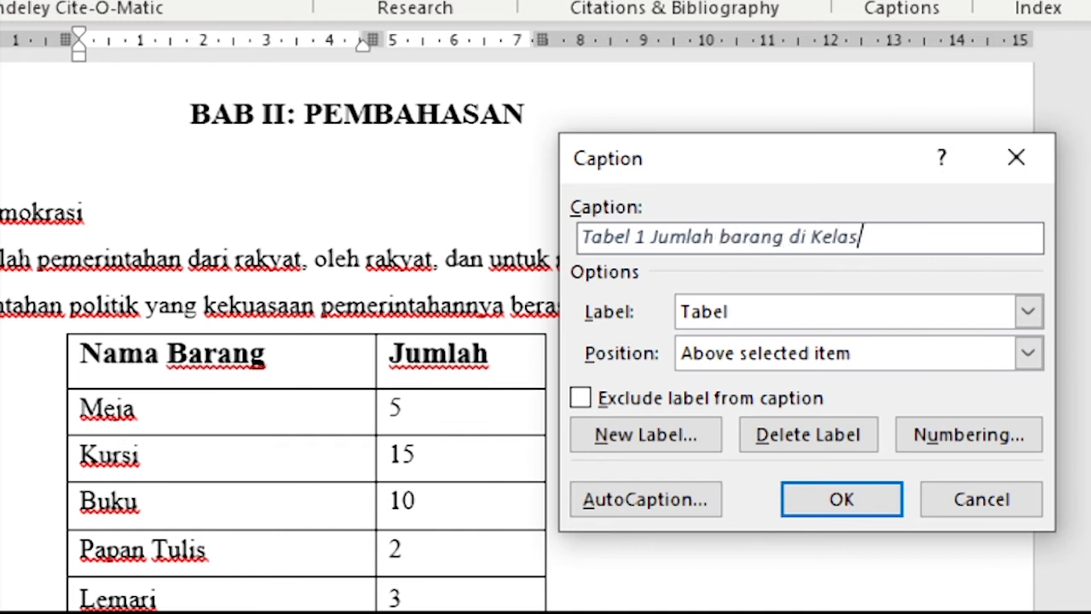
click(826, 497)
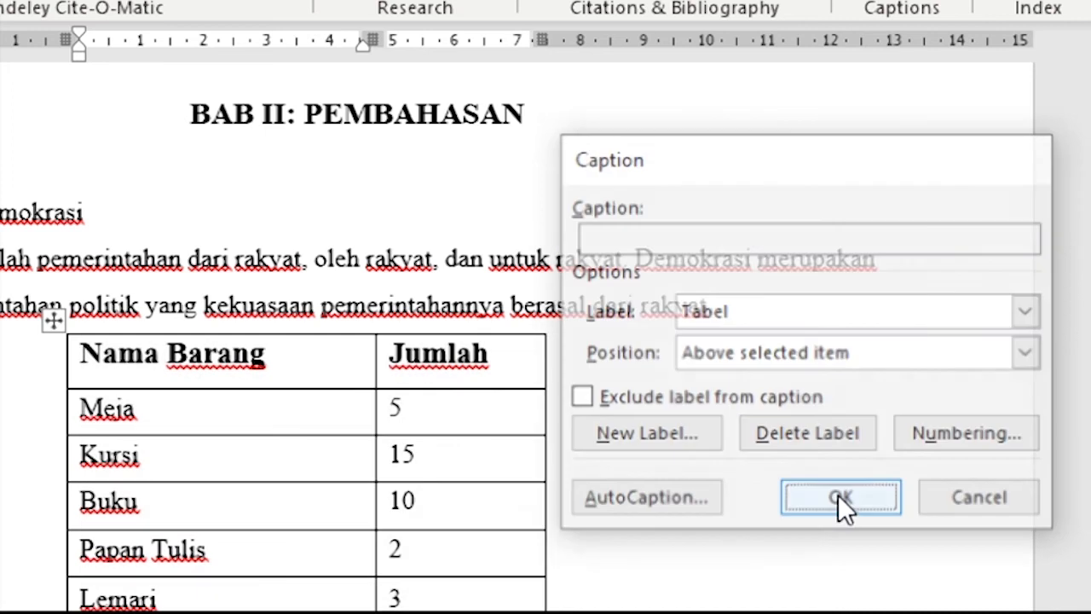
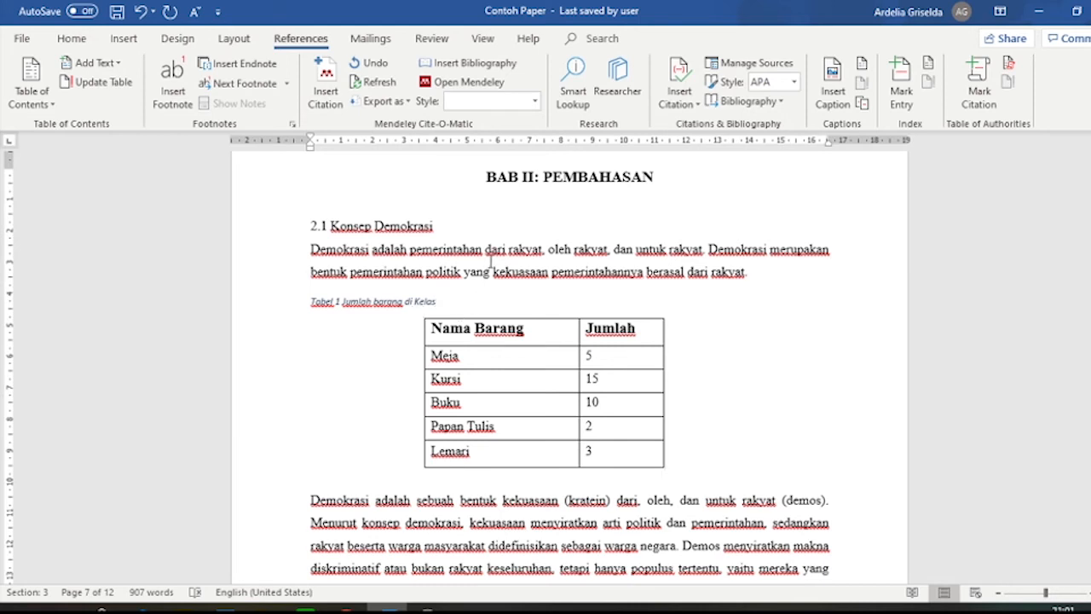
click(72, 38)
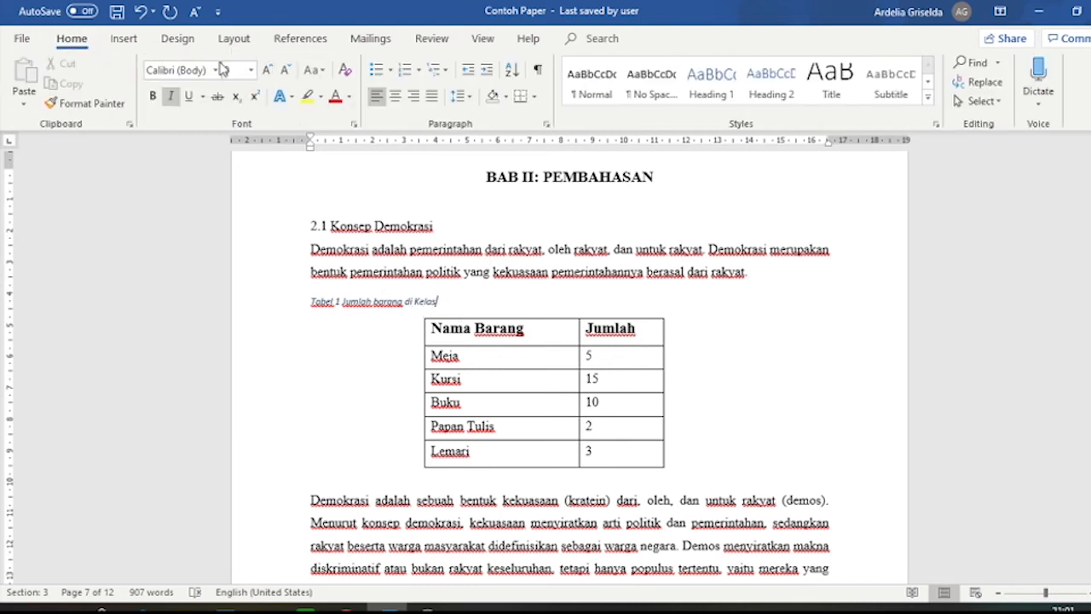
click(395, 99)
- Start a caption for the Peace For All picture above b. Prinsip – Prinsip Demokrasi, using the Gambar label
scroll(603, 358, down, 10)
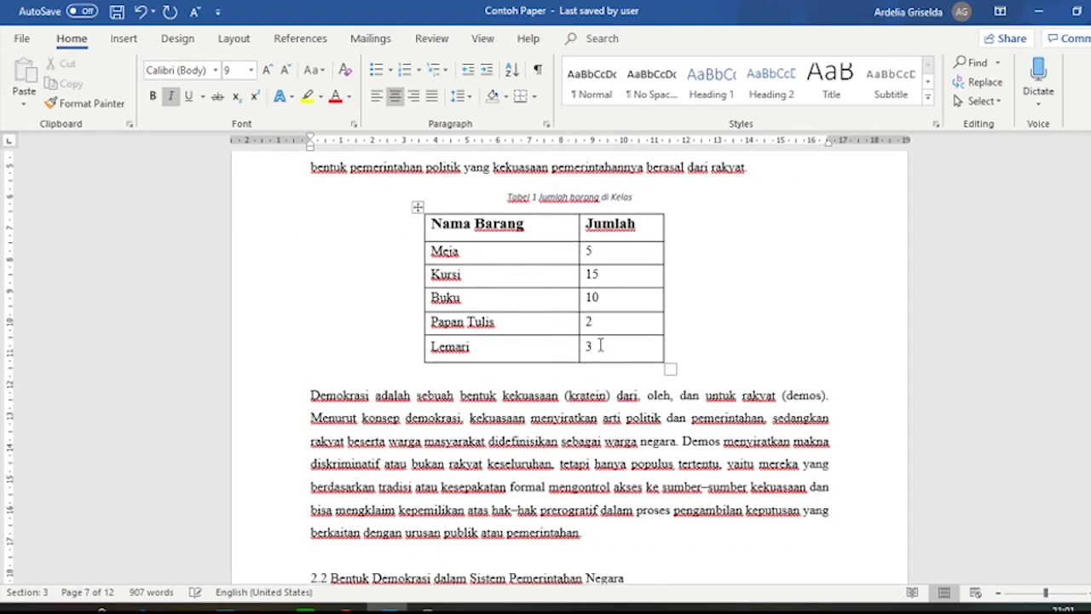
scroll(603, 359, down, 5)
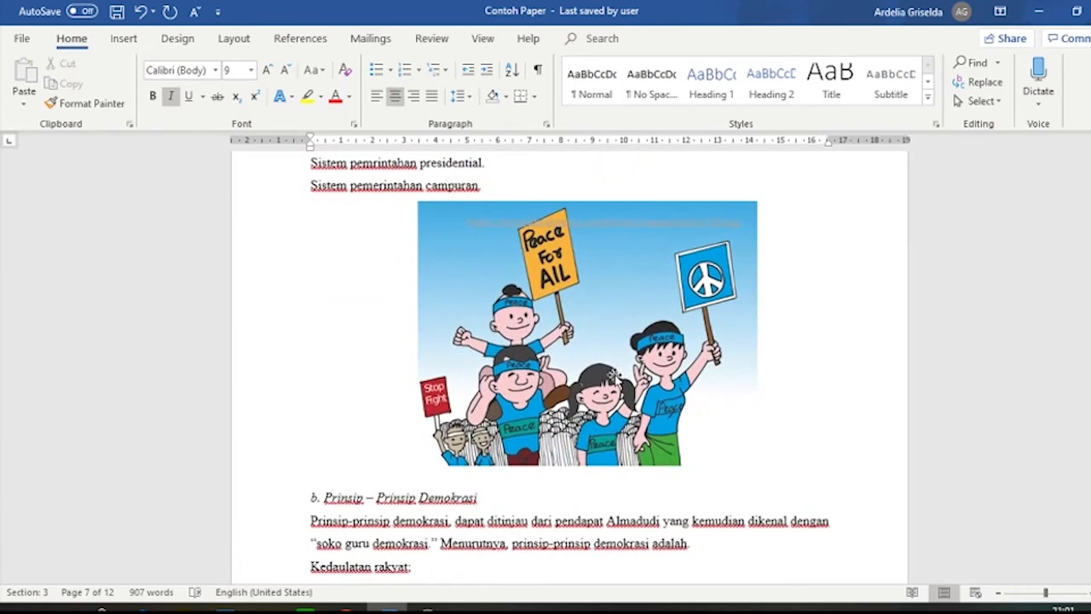
click(610, 380)
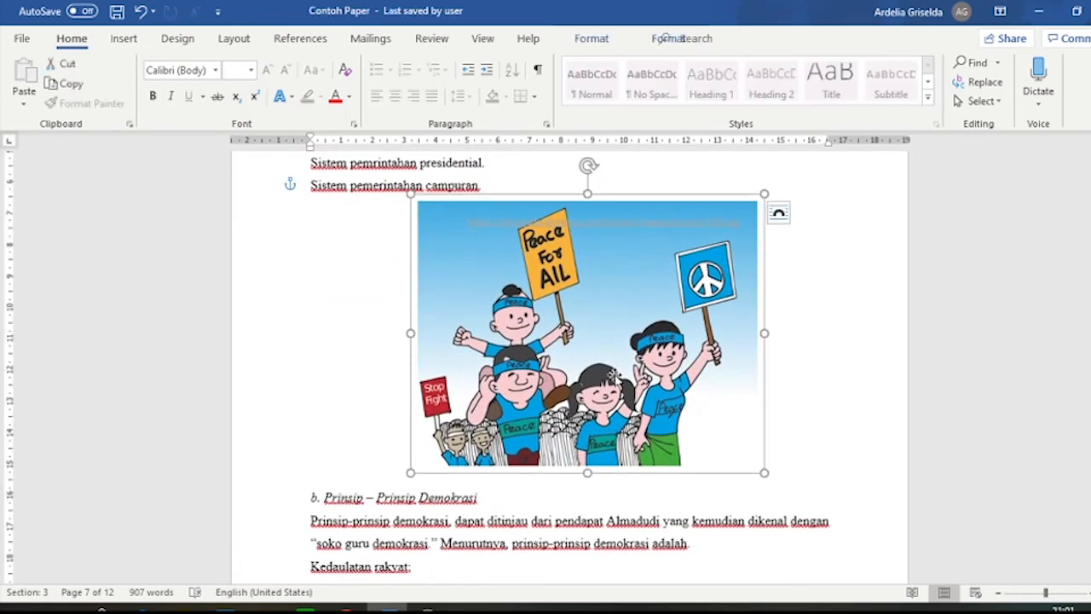
click(301, 39)
click(833, 96)
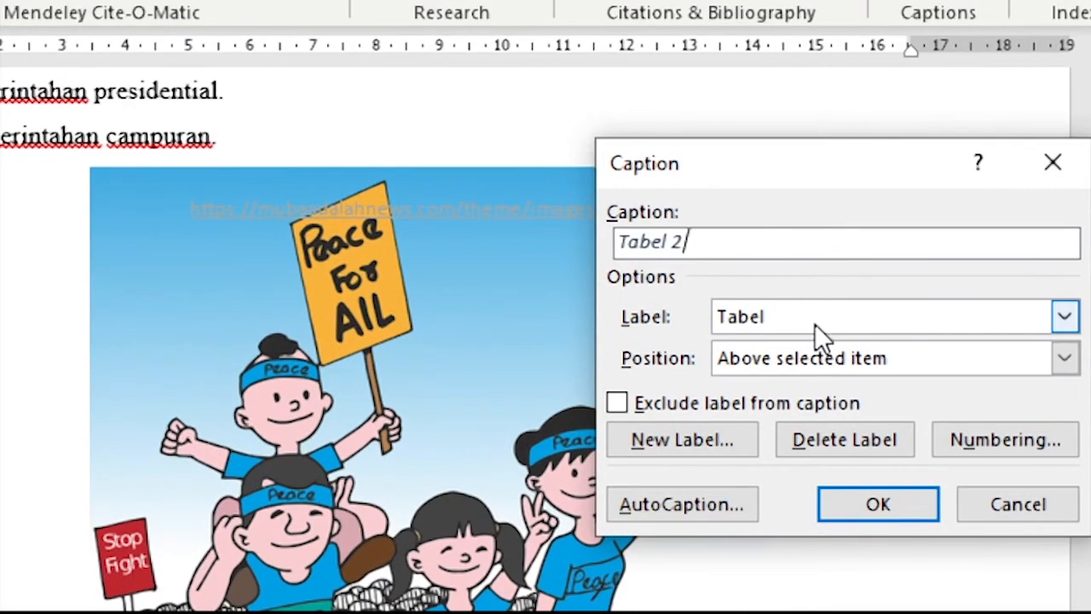
click(780, 278)
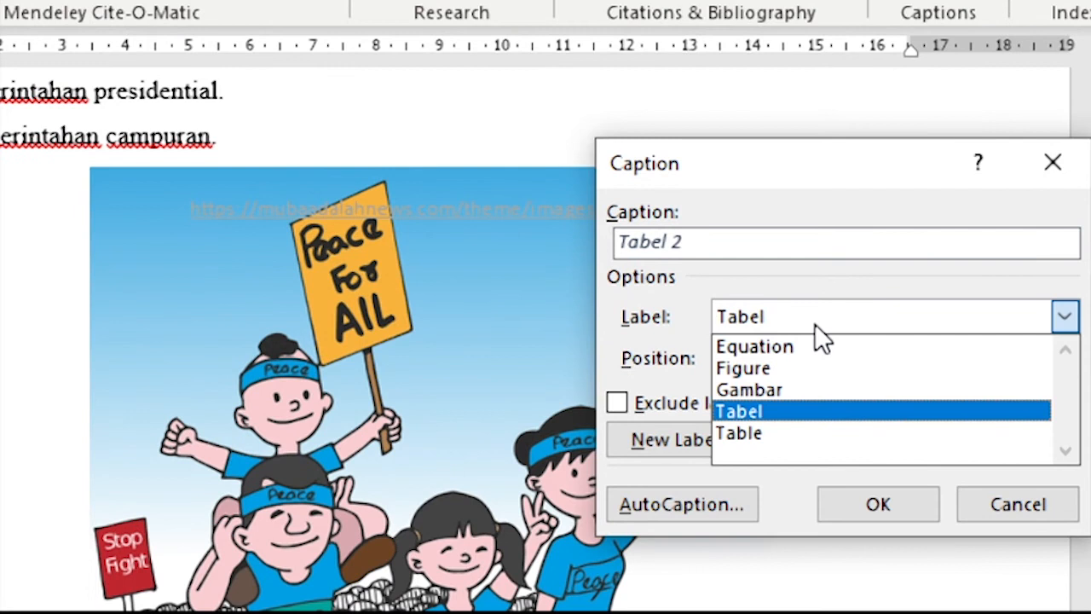
click(811, 389)
- Insert the picture caption with the text "Orasi Damai" after Gambar 2 and center it
click(788, 240)
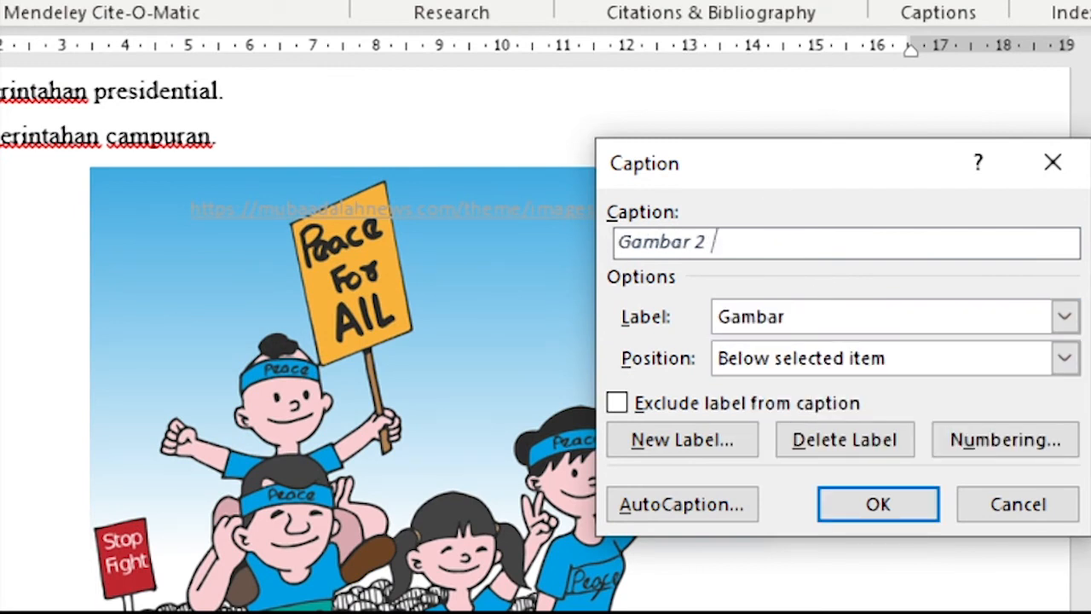
text(Orasi Damai)
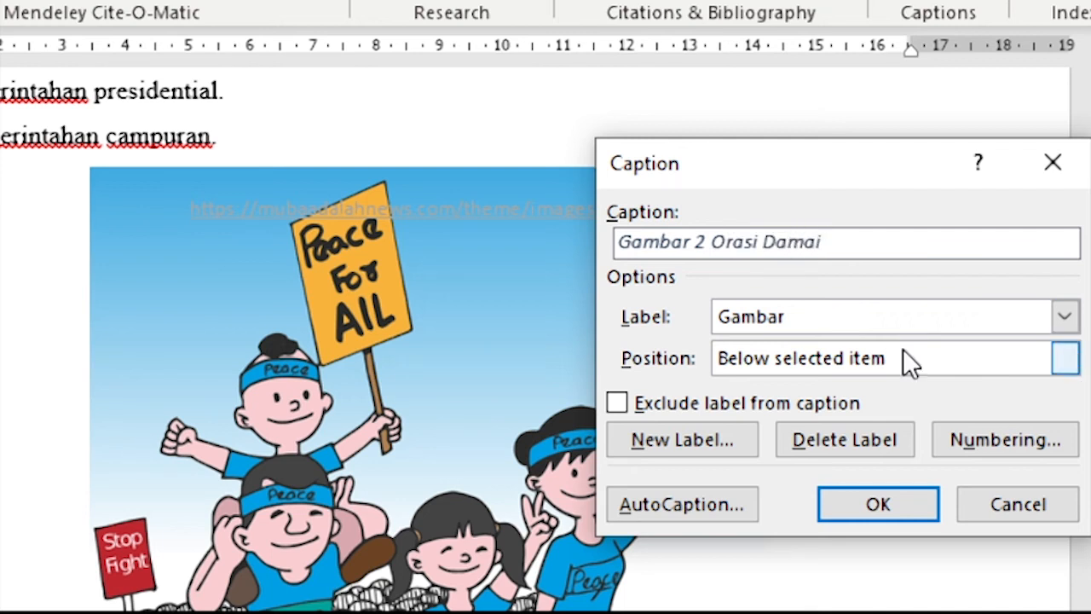
click(863, 515)
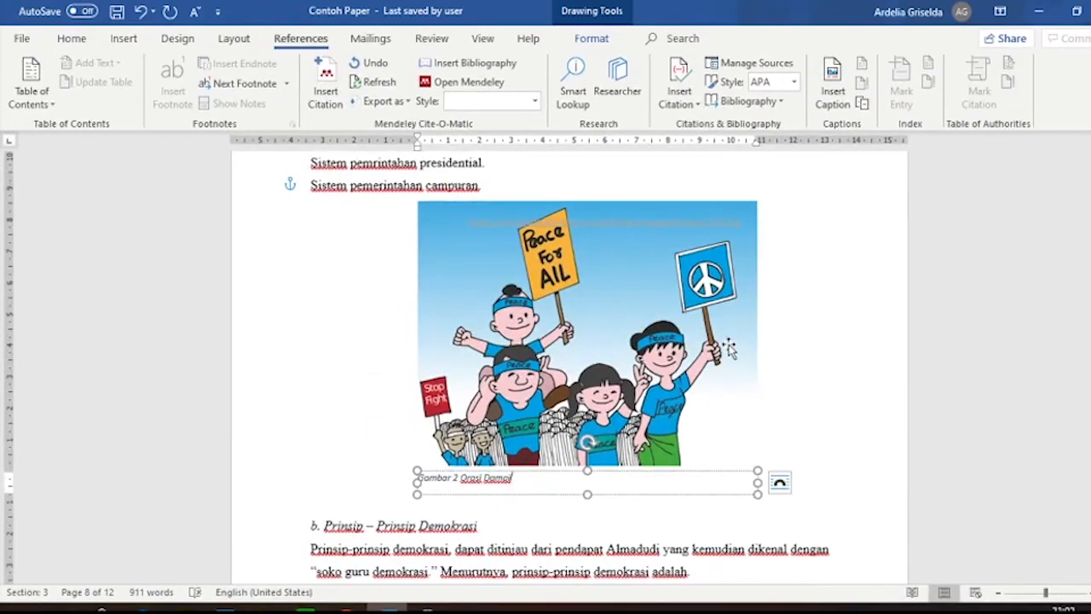
scroll(713, 458, down, 1)
scroll(729, 350, down, 3)
scroll(726, 348, up, 3)
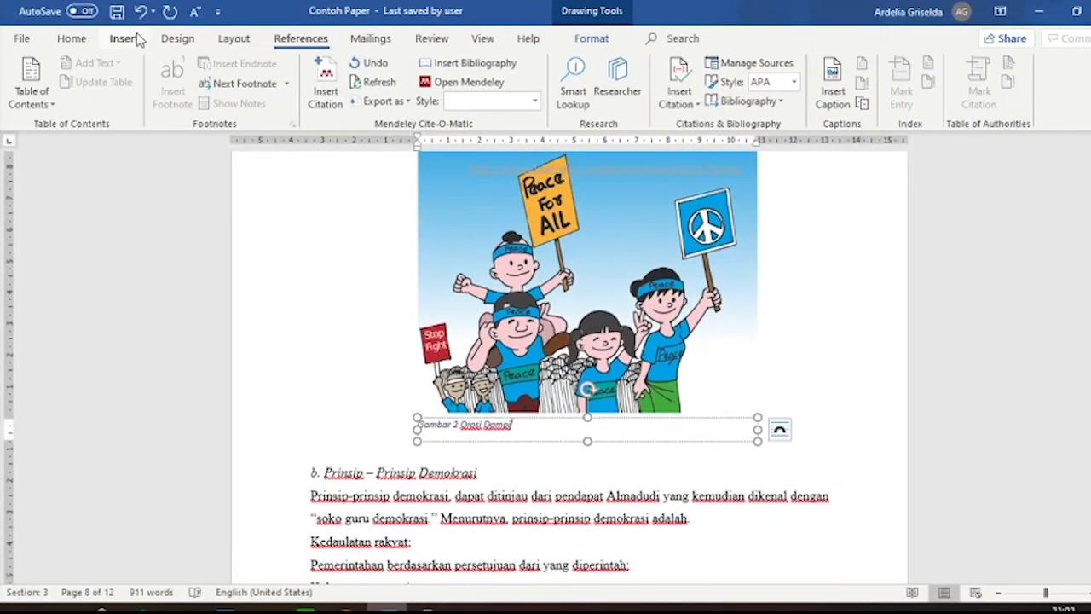
click(72, 39)
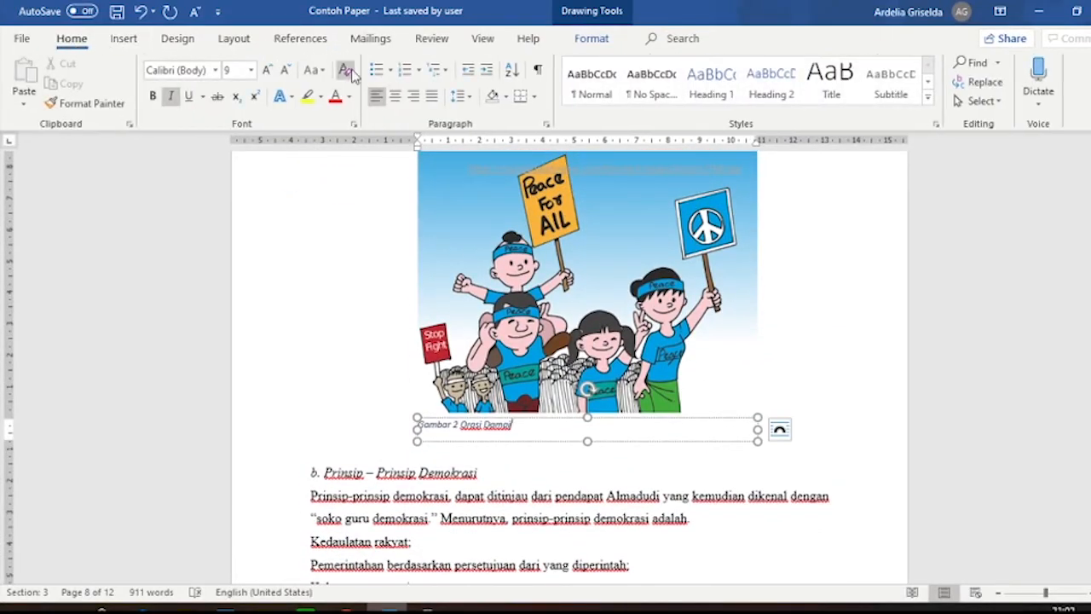
click(399, 98)
- Start a caption for the Tahun and Jumlah Penduduk table above section 2.3, using the Tabel label
scroll(580, 427, down, 15)
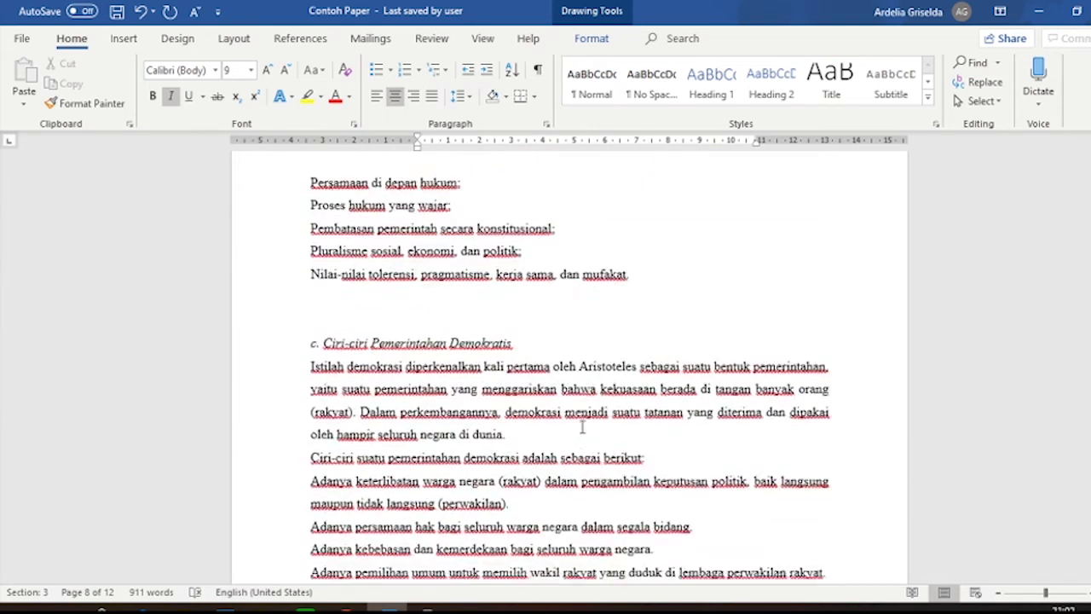
scroll(583, 427, up, 1)
click(546, 345)
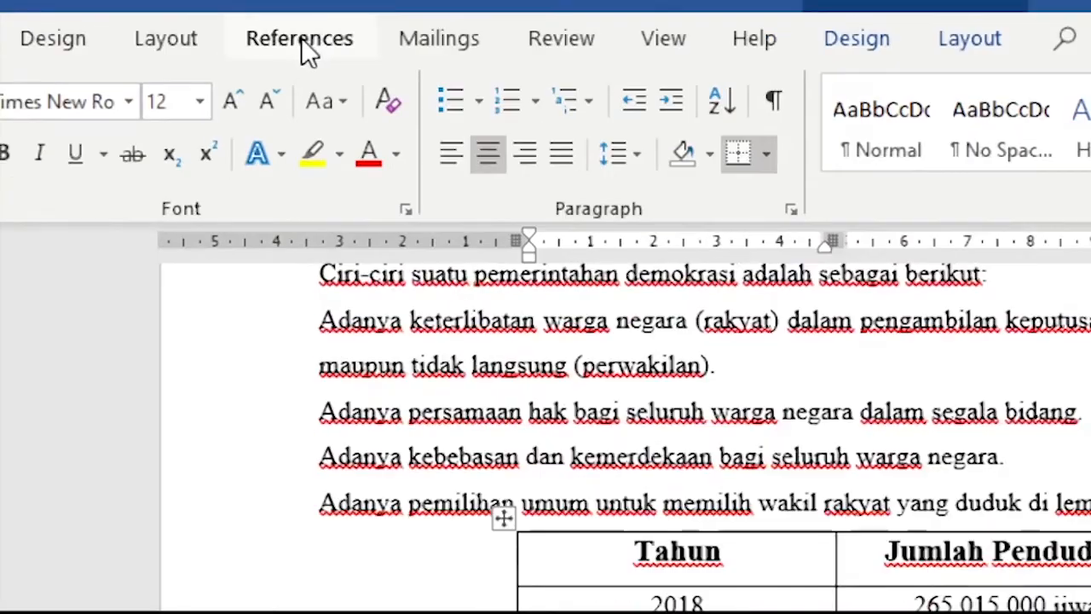
click(301, 39)
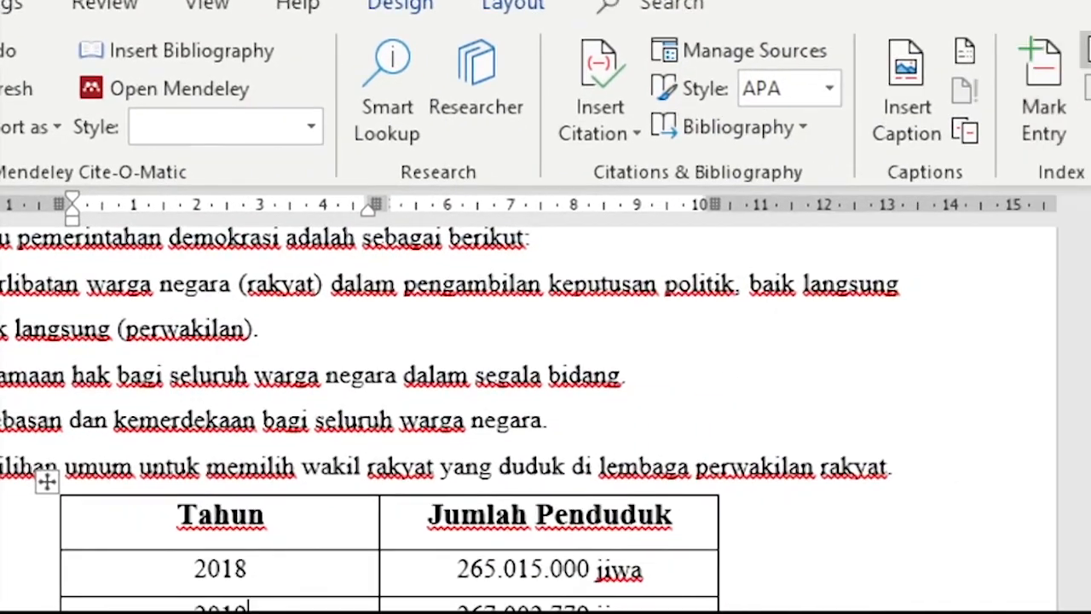
click(911, 77)
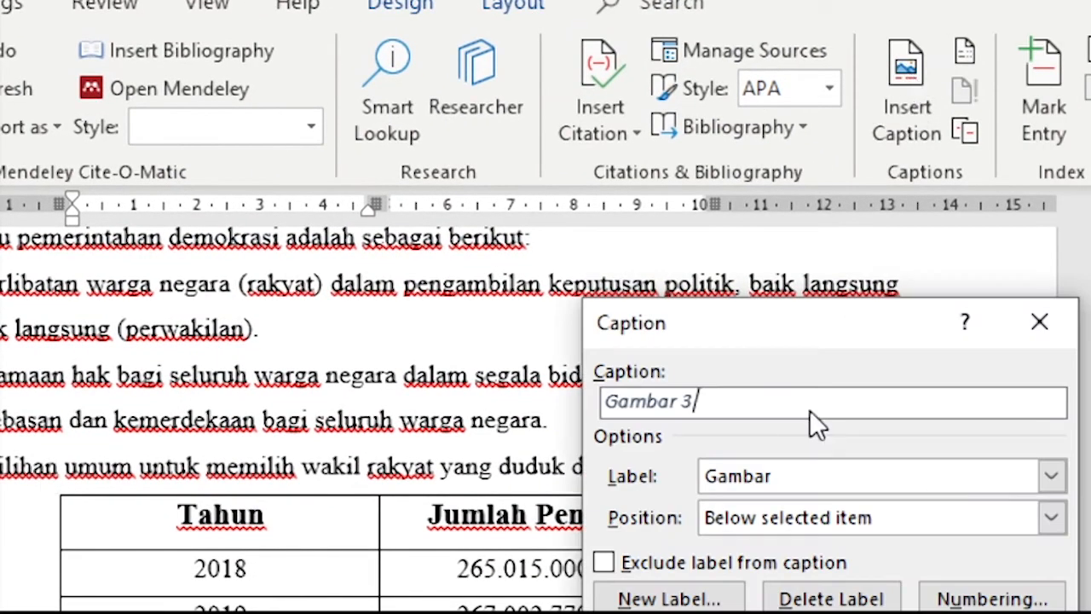
click(781, 484)
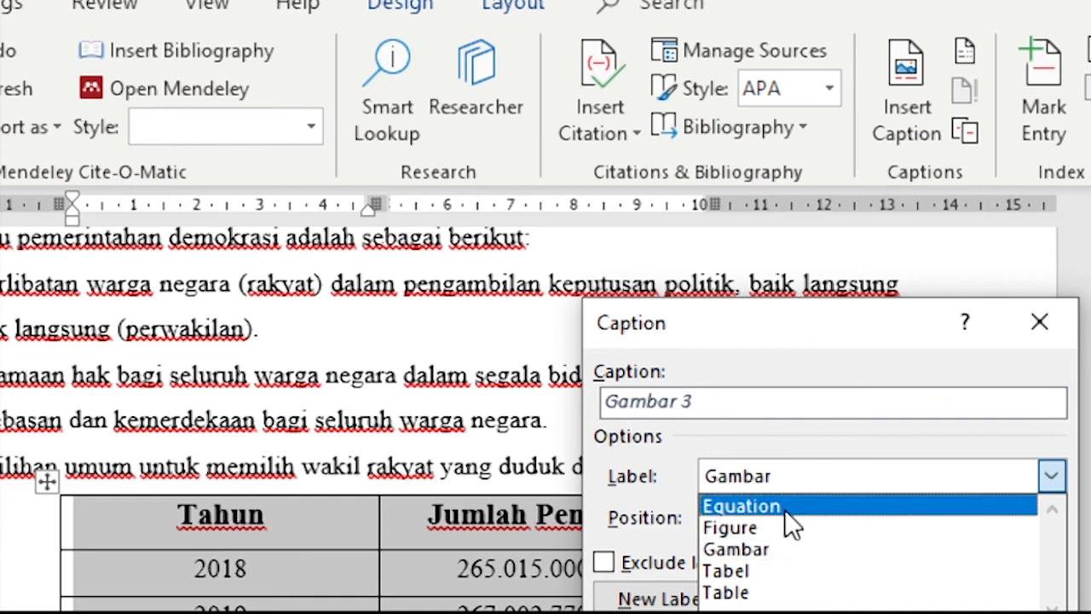
click(794, 570)
- Insert the table caption with the text "Jumlah Penduduk di Indonesia" after Tabel 2 and center it
click(733, 409)
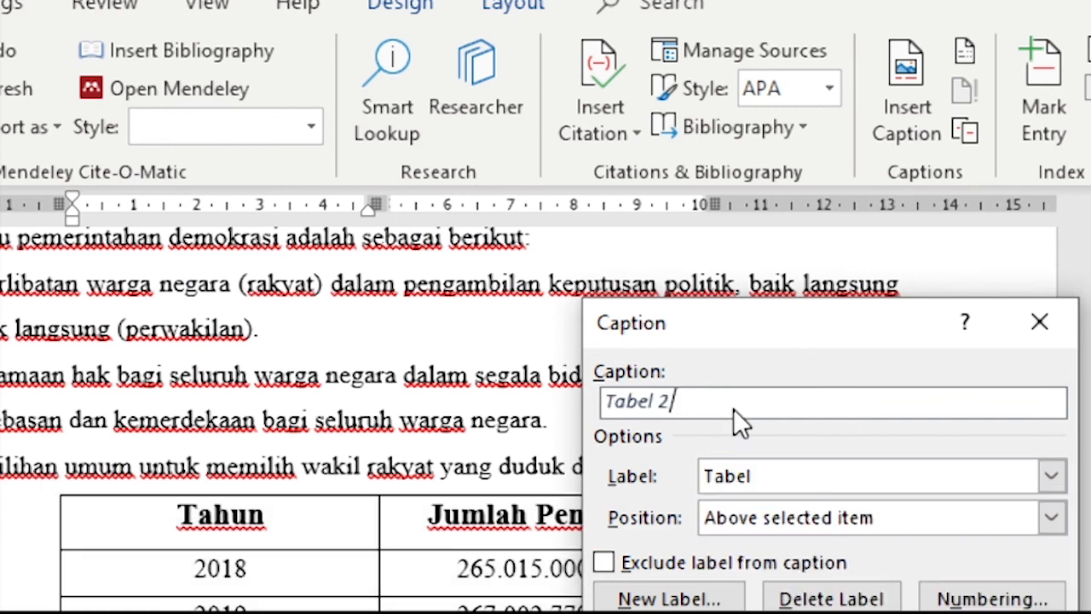
text(Jumlah Penduduk di Indonesia)
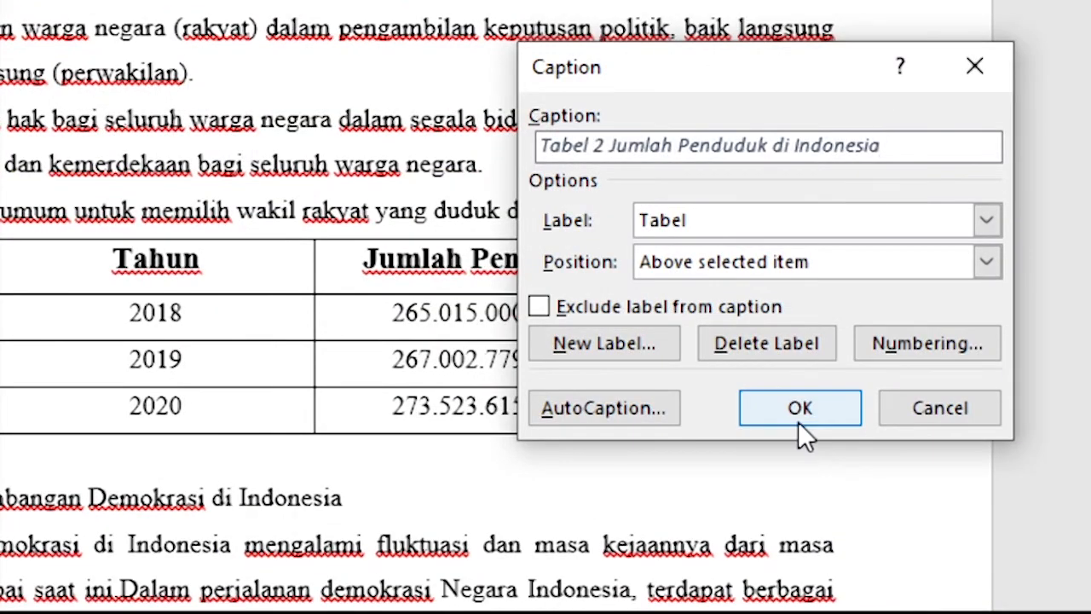
click(800, 416)
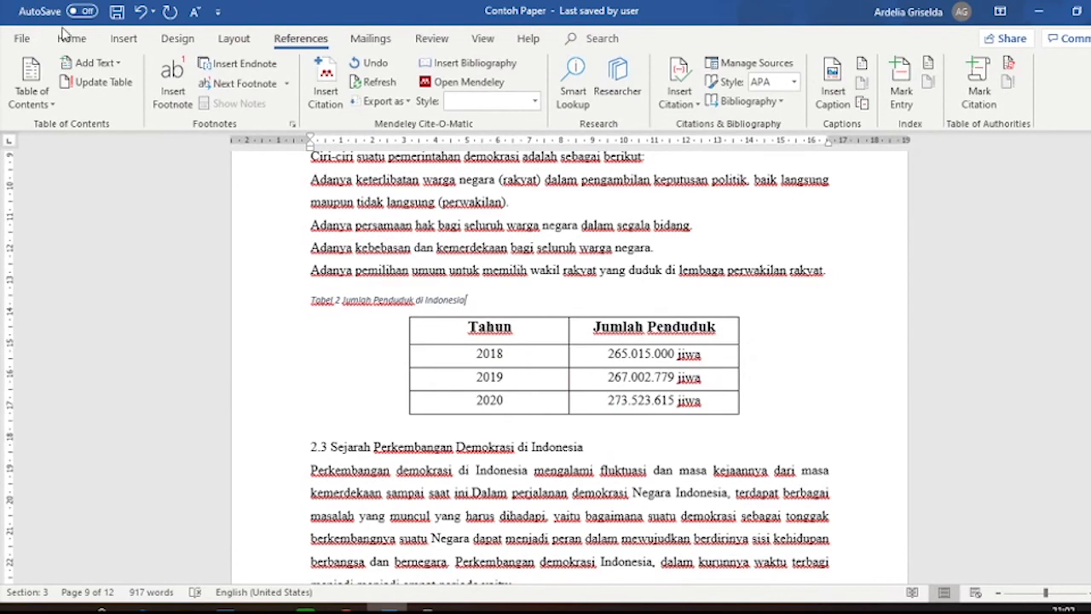
click(73, 39)
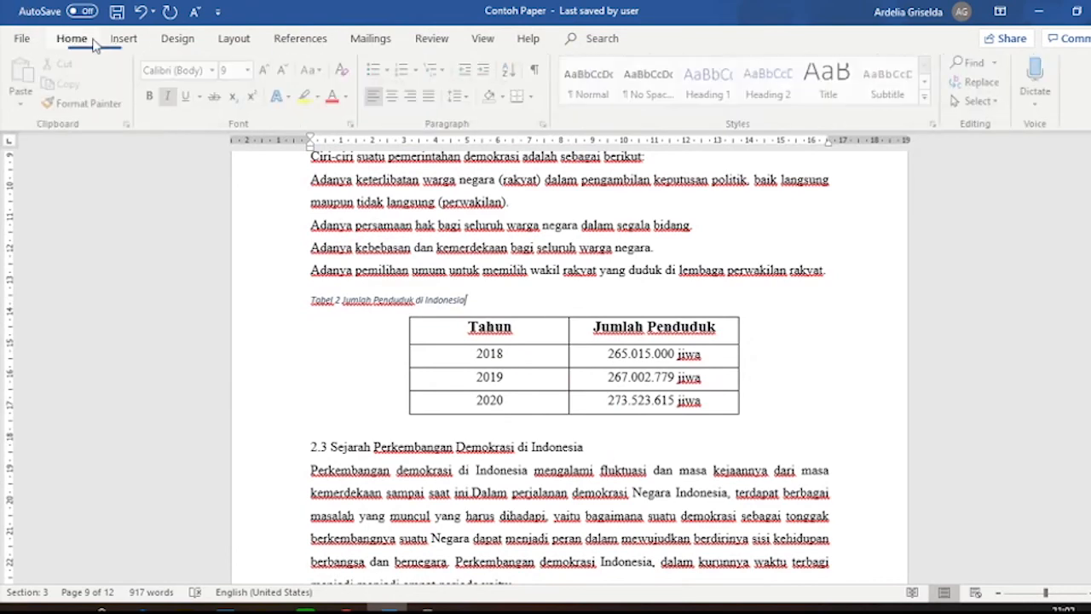
click(395, 95)
- Try adding an empty line above the BAB III: PENUTUP heading, undo it, and restore the Tabel 2 caption's centering
scroll(684, 387, down, 15)
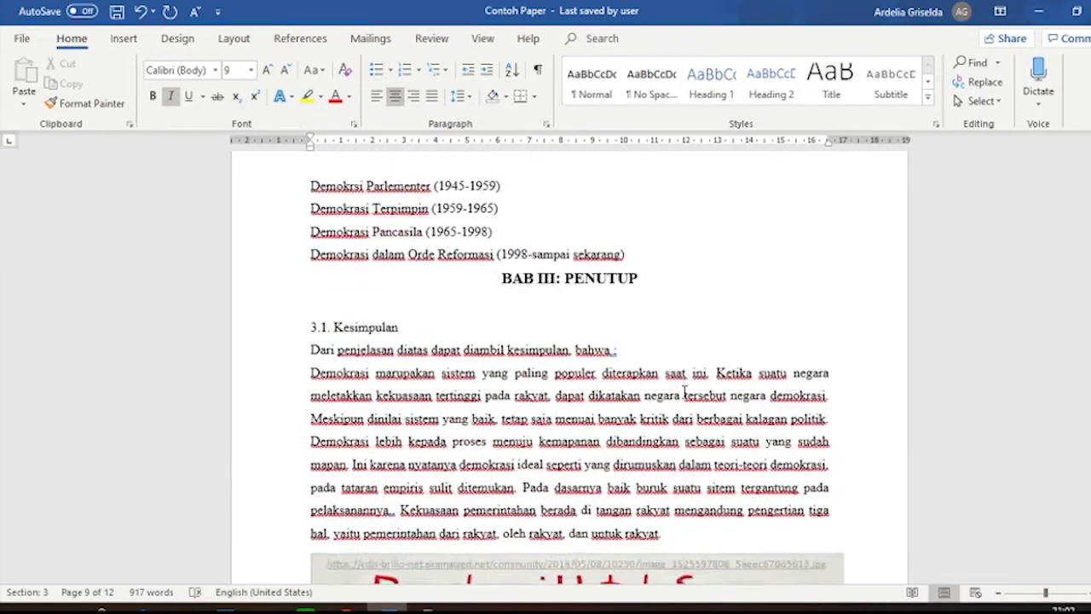
scroll(684, 391, up, 1)
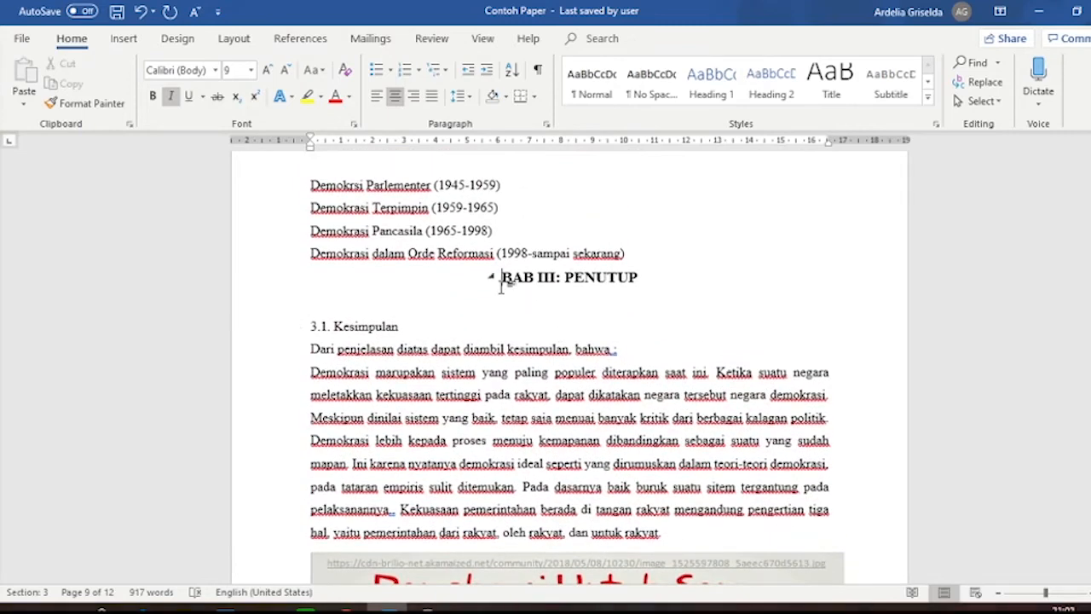
click(503, 286)
scroll(585, 418, down, 9)
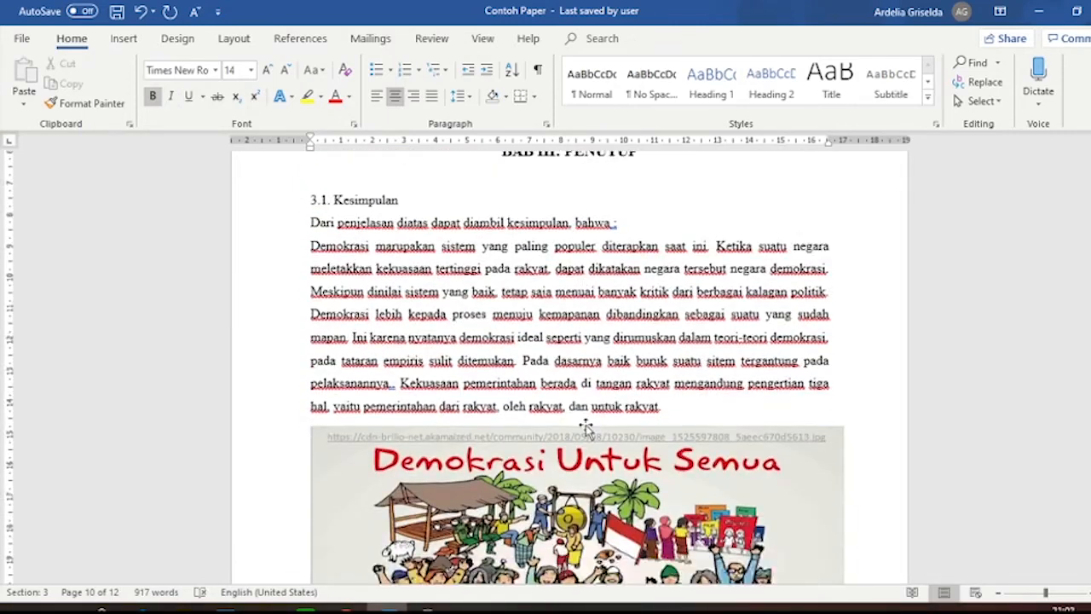
scroll(605, 443, up, 10)
scroll(604, 446, up, 3)
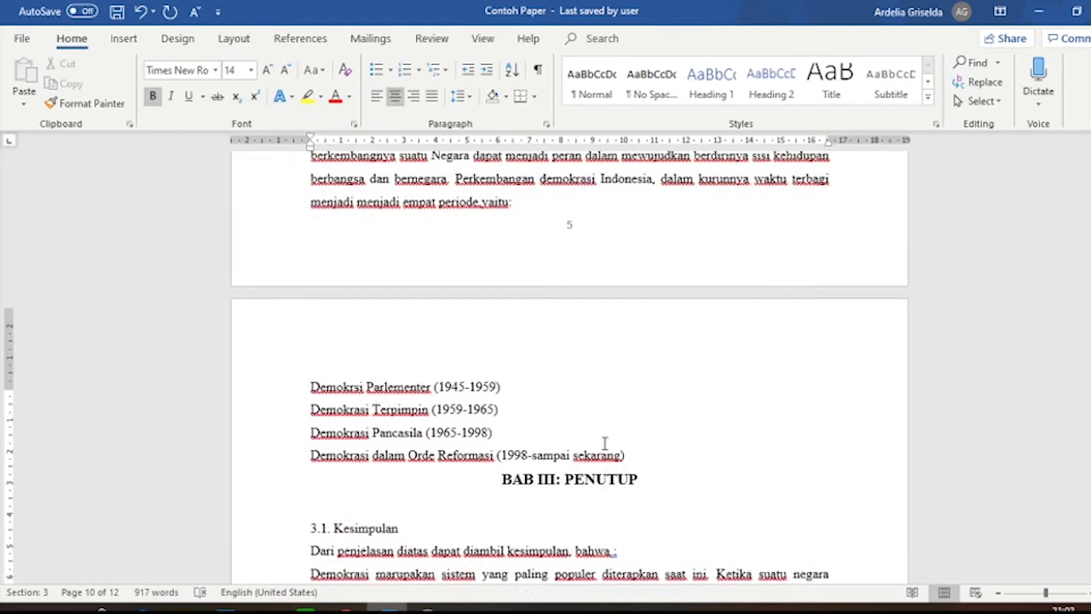
scroll(644, 428, down, 1)
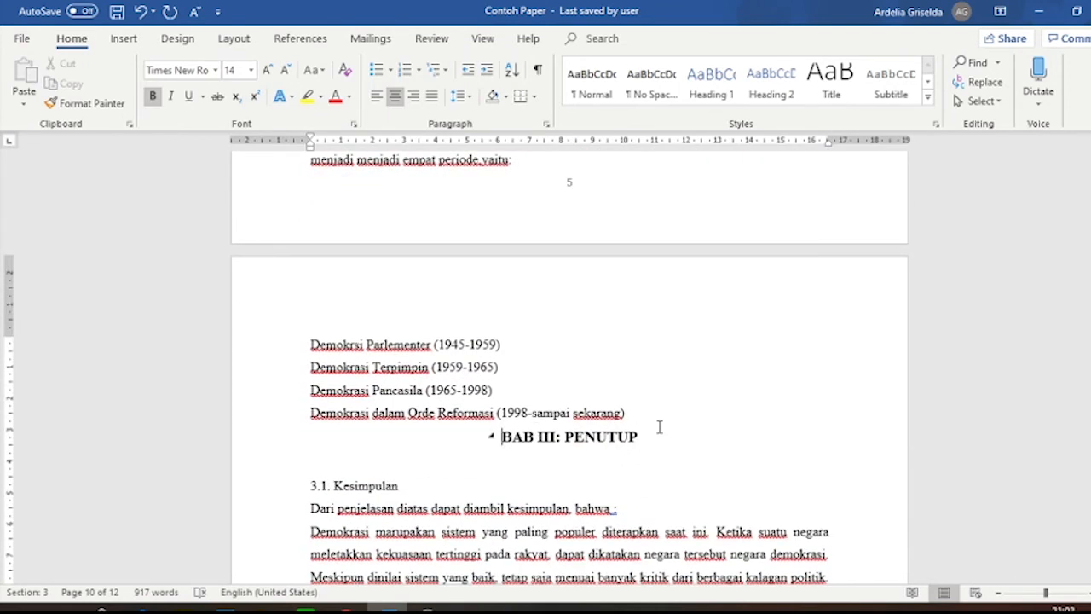
key(Return)
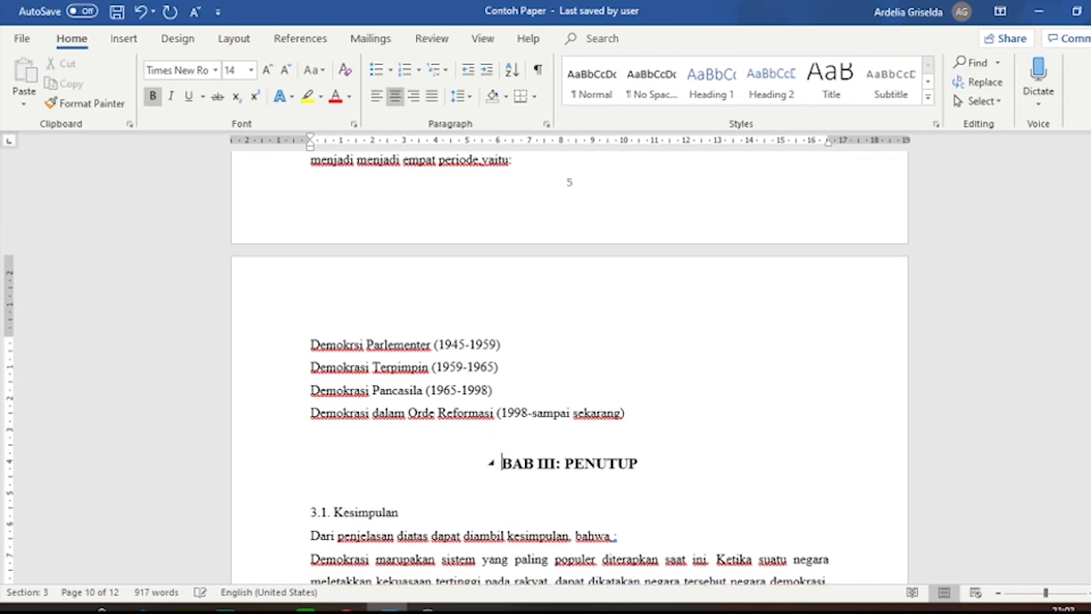
key(ctrl+z)
key(ctrl+z)
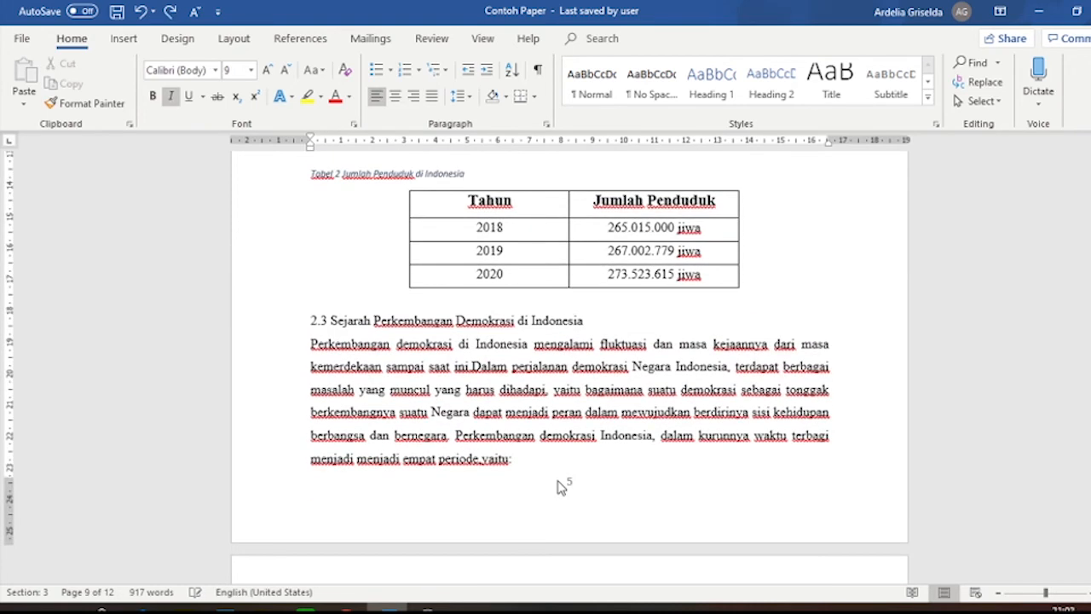
click(176, 12)
- Insert a page break directly before the BAB III: PENUTUP heading
scroll(572, 326, down, 1)
scroll(573, 331, down, 8)
scroll(536, 257, up, 2)
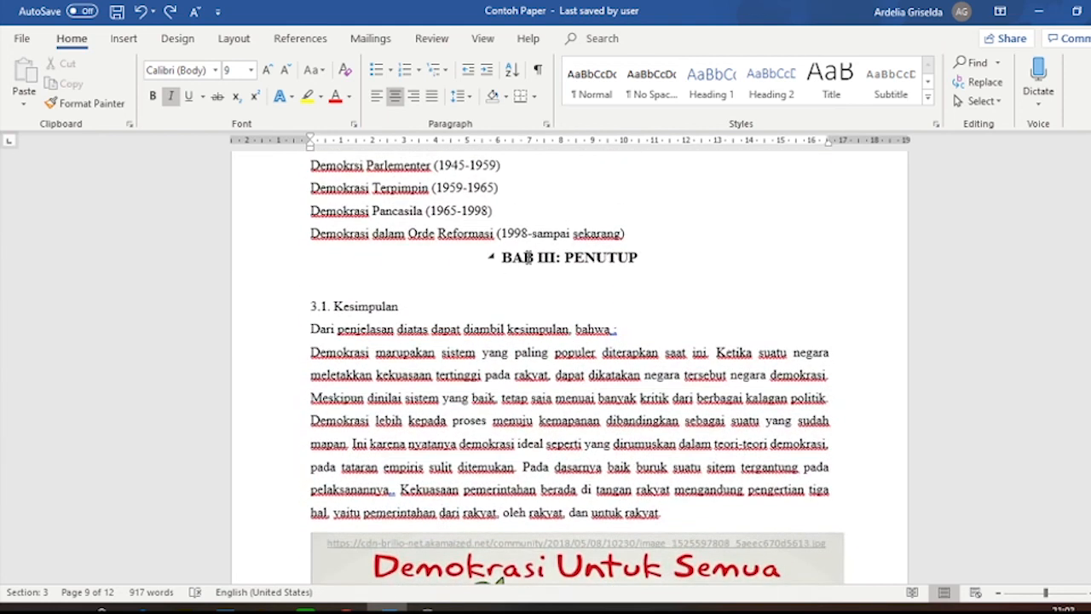
click(502, 257)
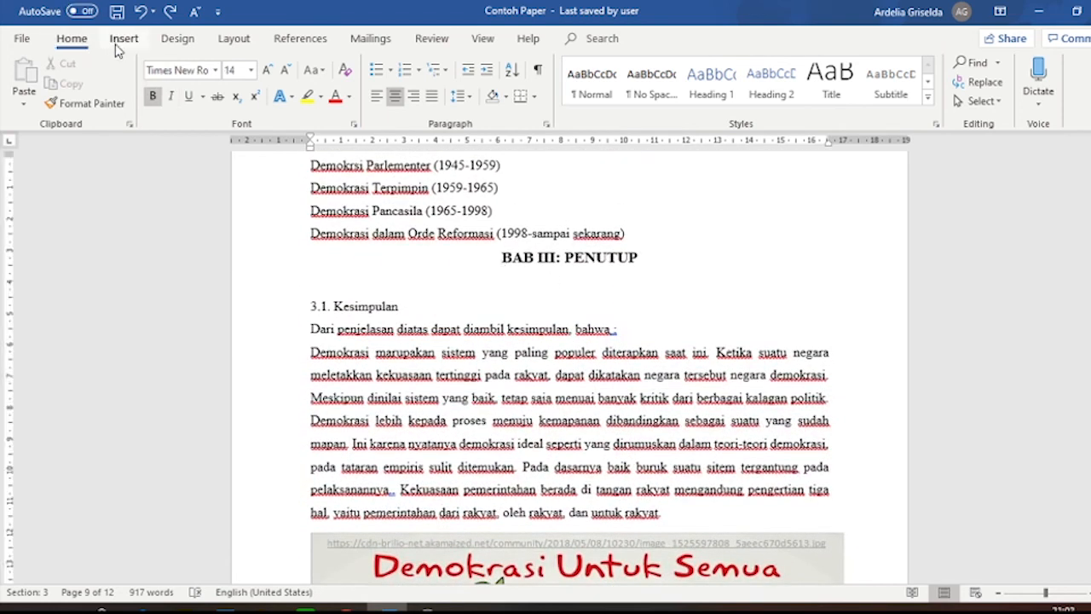
click(240, 44)
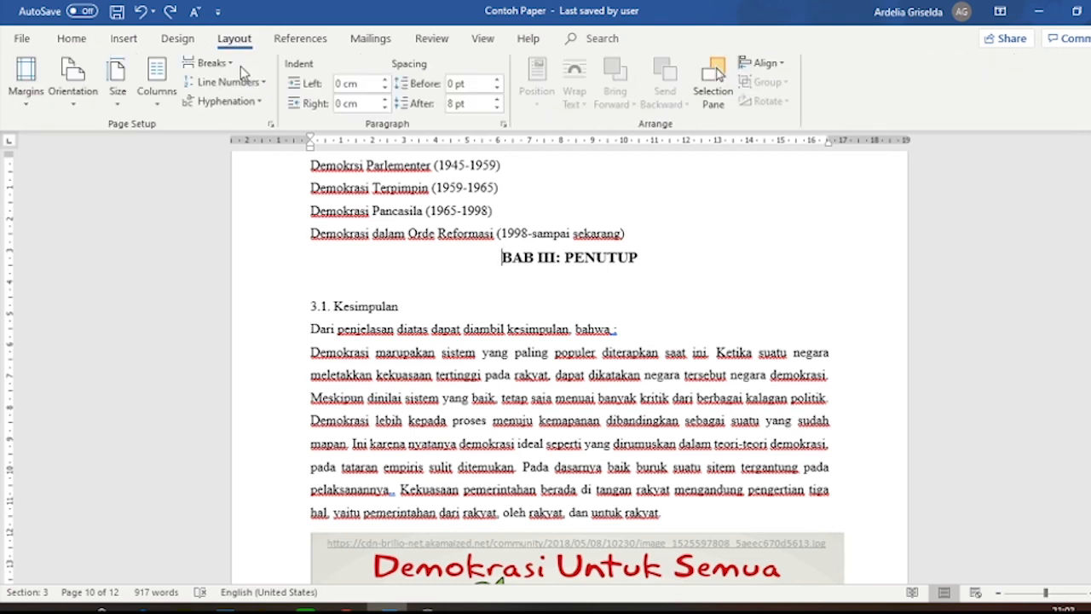
click(212, 63)
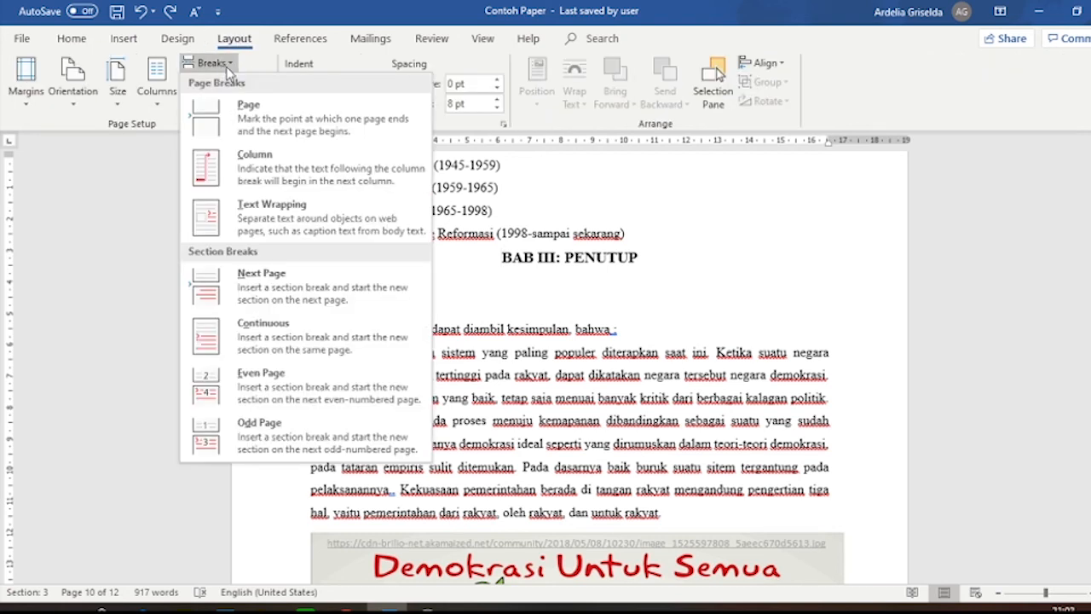
click(278, 121)
- Start a caption for the Demokrasi Untuk Semua picture above section 3.2, using the Gambar label
scroll(470, 449, down, 5)
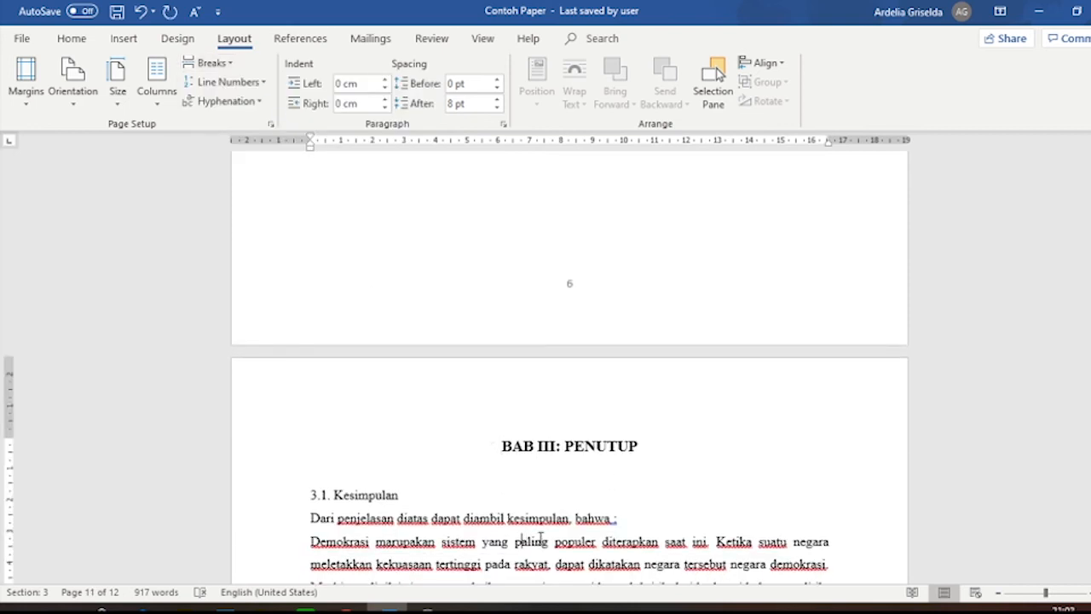
scroll(687, 538, up, 1)
scroll(648, 494, down, 4)
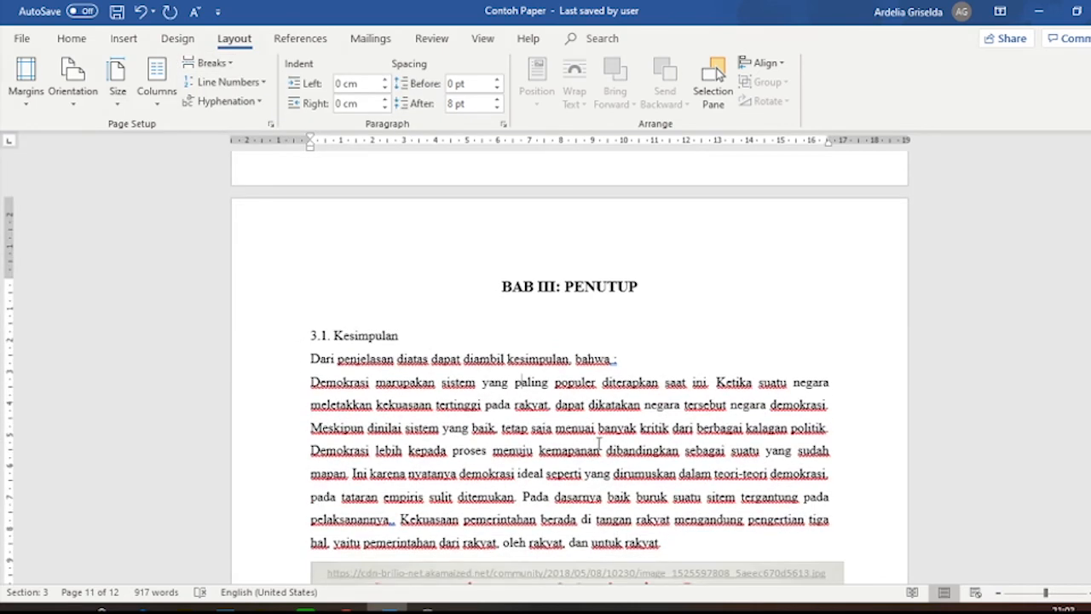
scroll(577, 424, down, 8)
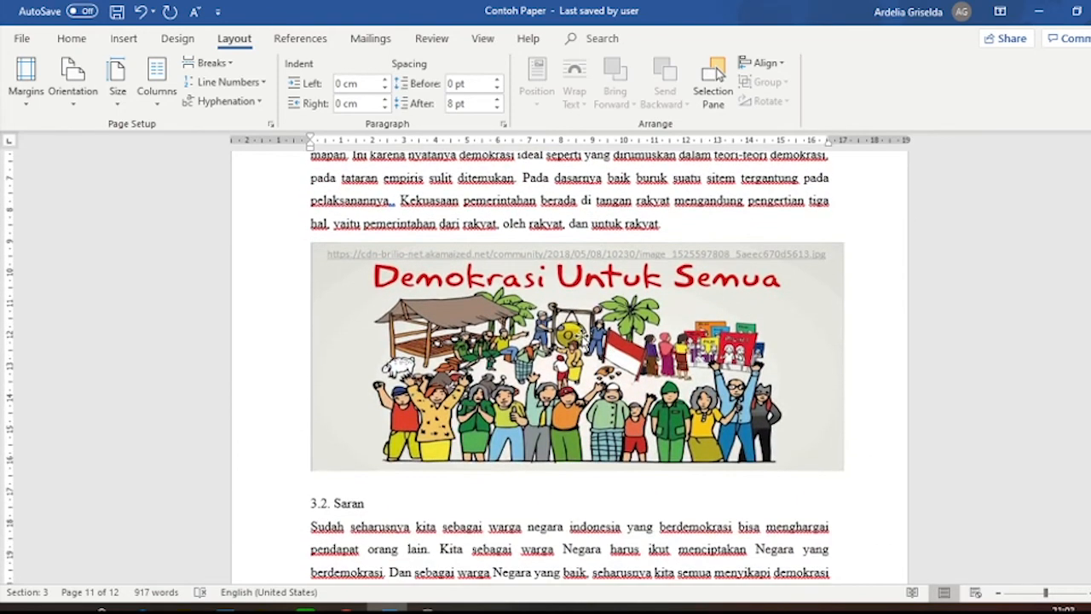
click(577, 425)
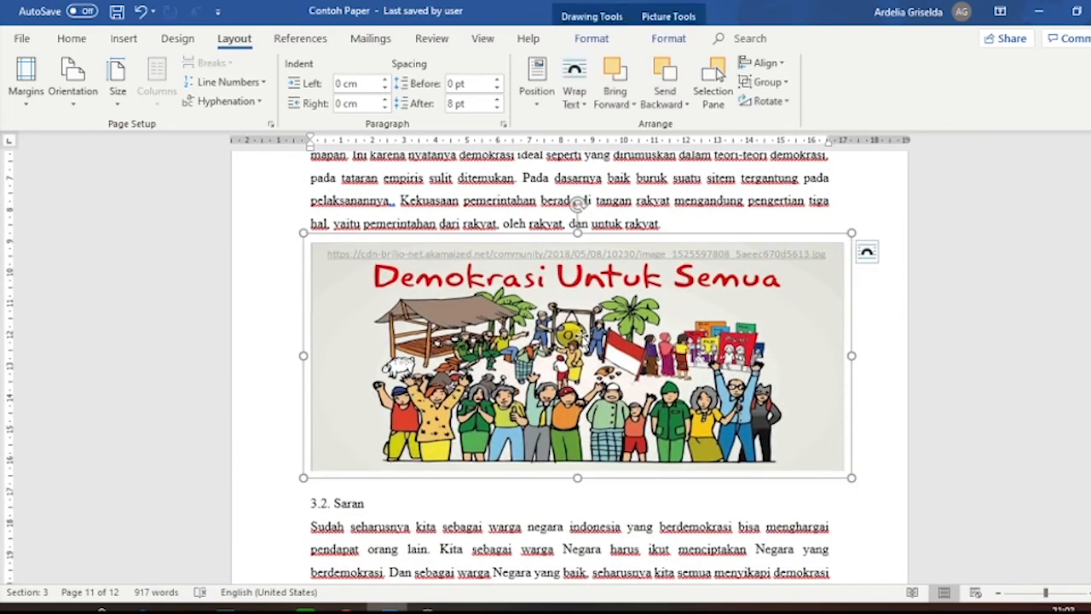
click(301, 41)
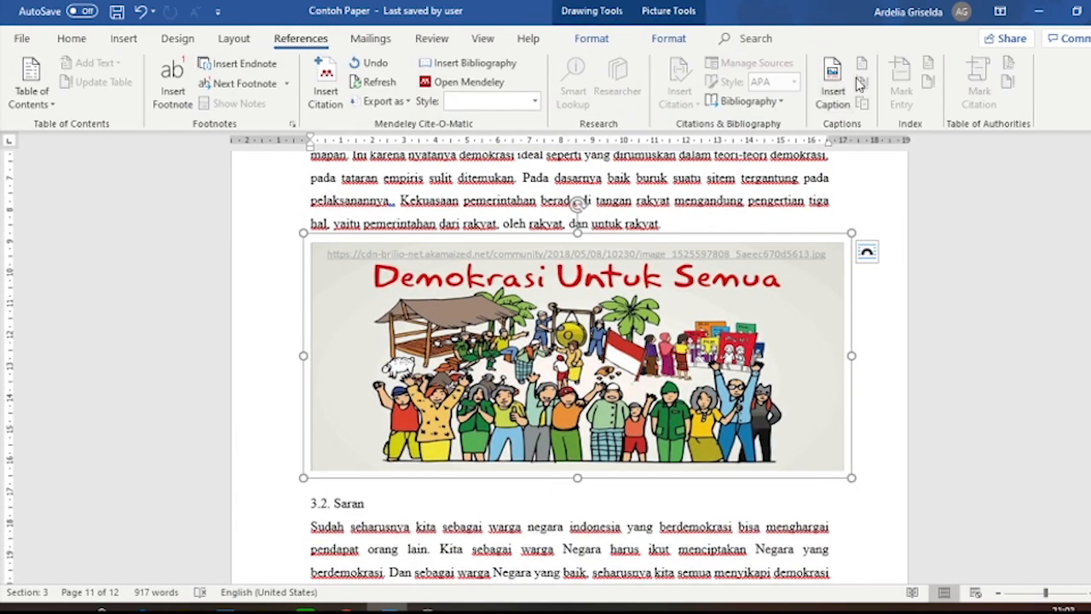
click(839, 95)
click(779, 274)
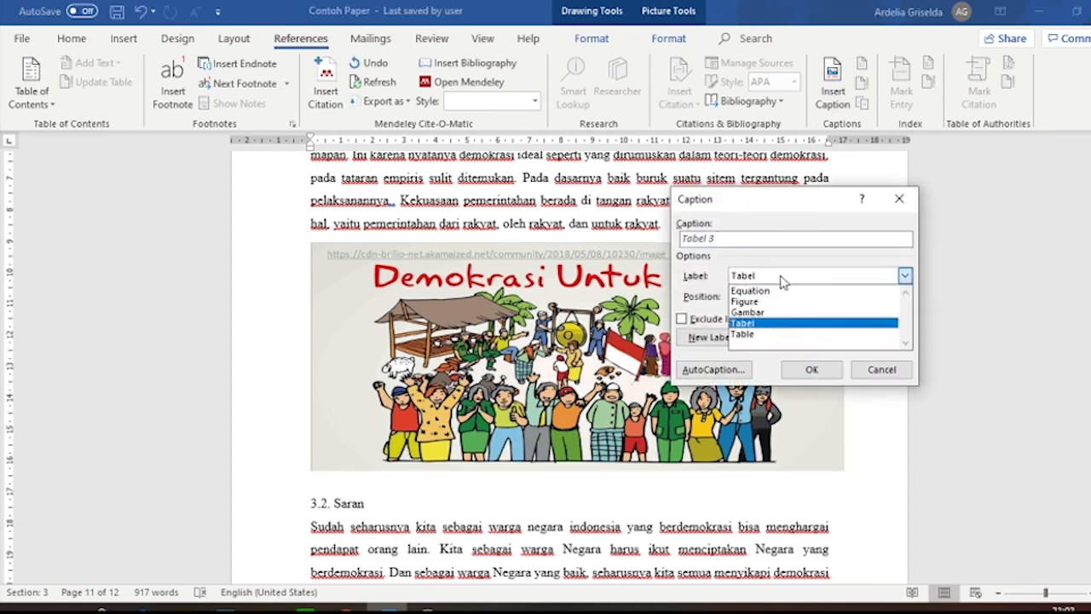
click(787, 312)
- Insert the picture caption with the text "Demokrasi Untuk Semua" after Gambar 3 and center it
click(773, 244)
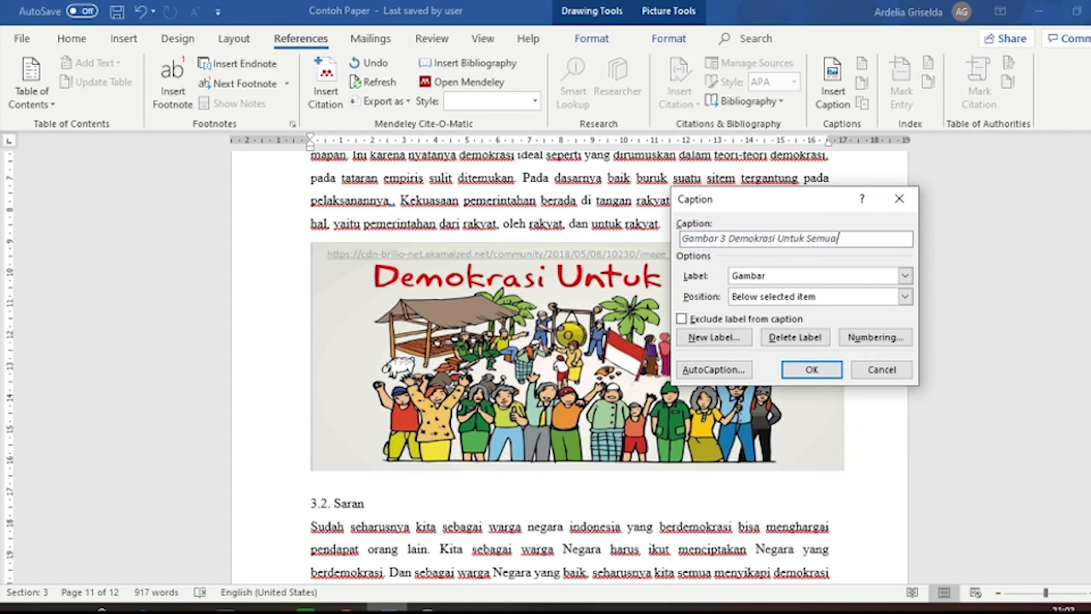
click(814, 372)
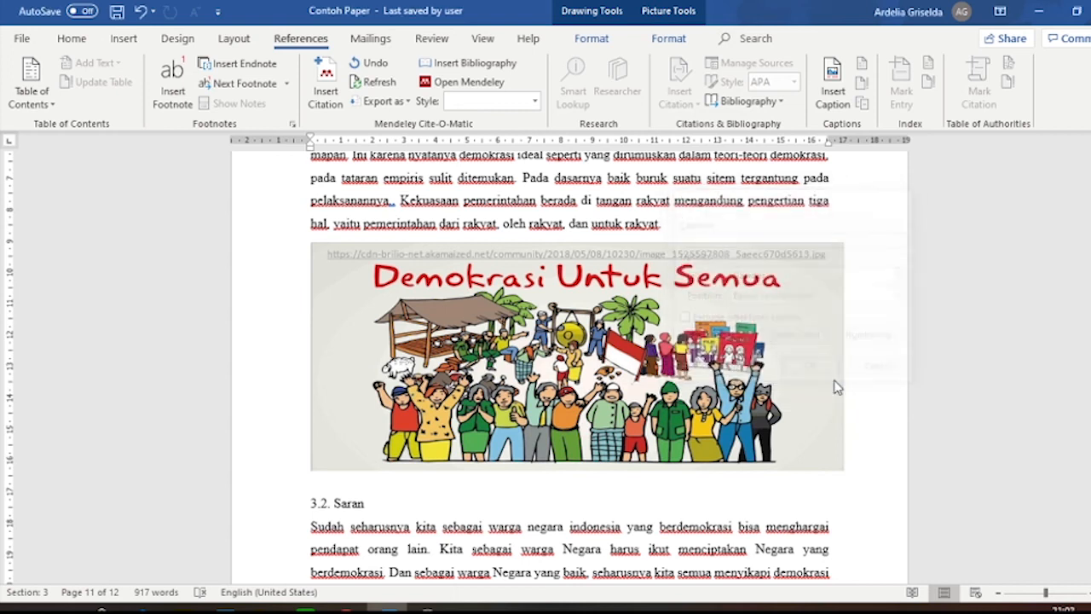
click(73, 39)
click(395, 96)
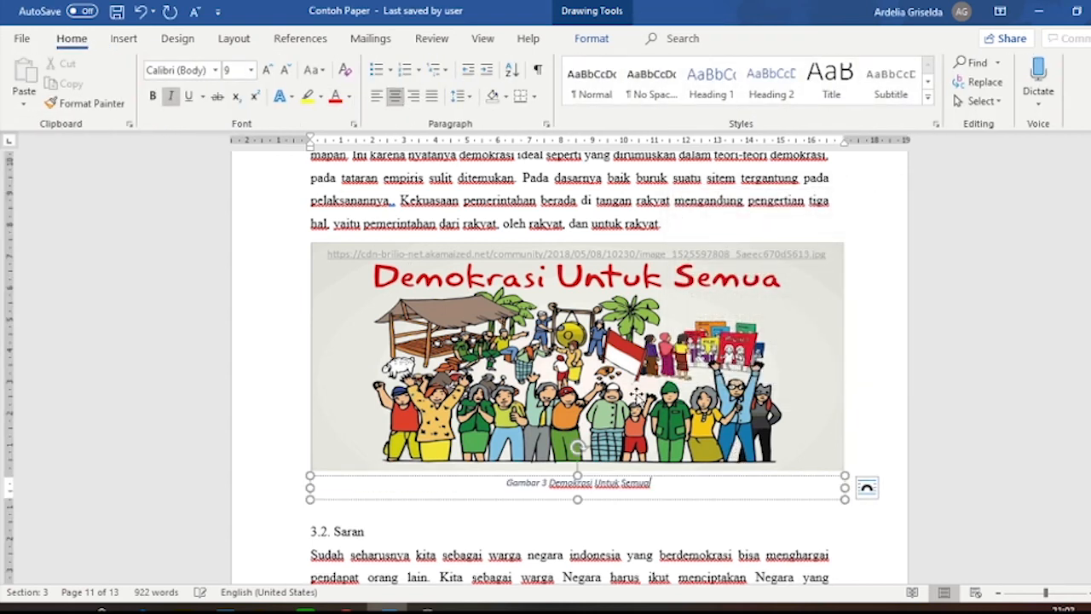
- Remove the blank page between section 3.2 Saran and the Daftar Pustaka heading
click(635, 526)
scroll(635, 526, down, 6)
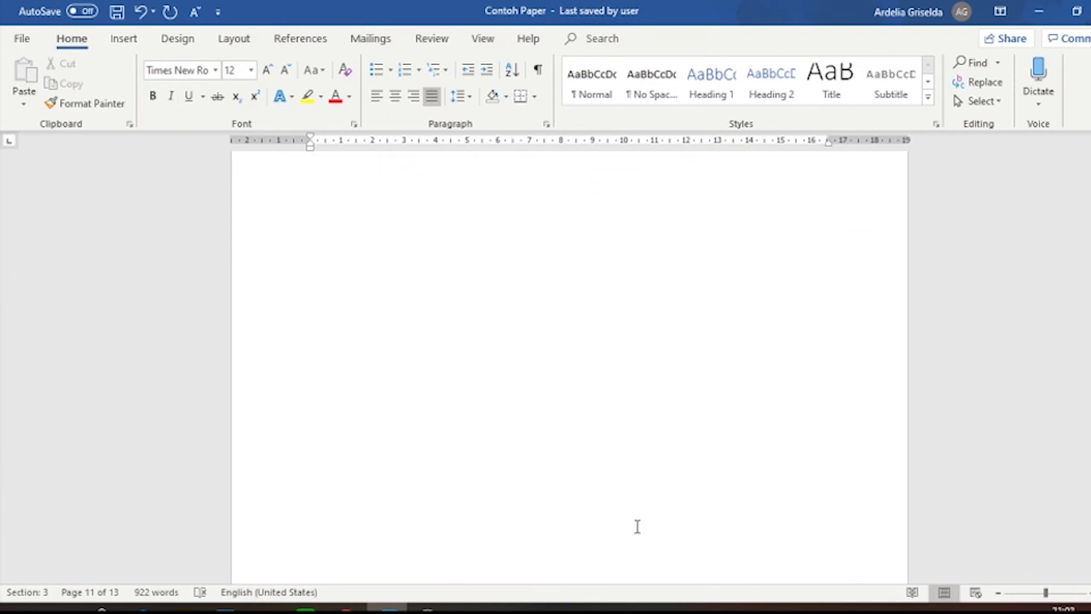
scroll(637, 527, up, 2)
scroll(637, 527, up, 9)
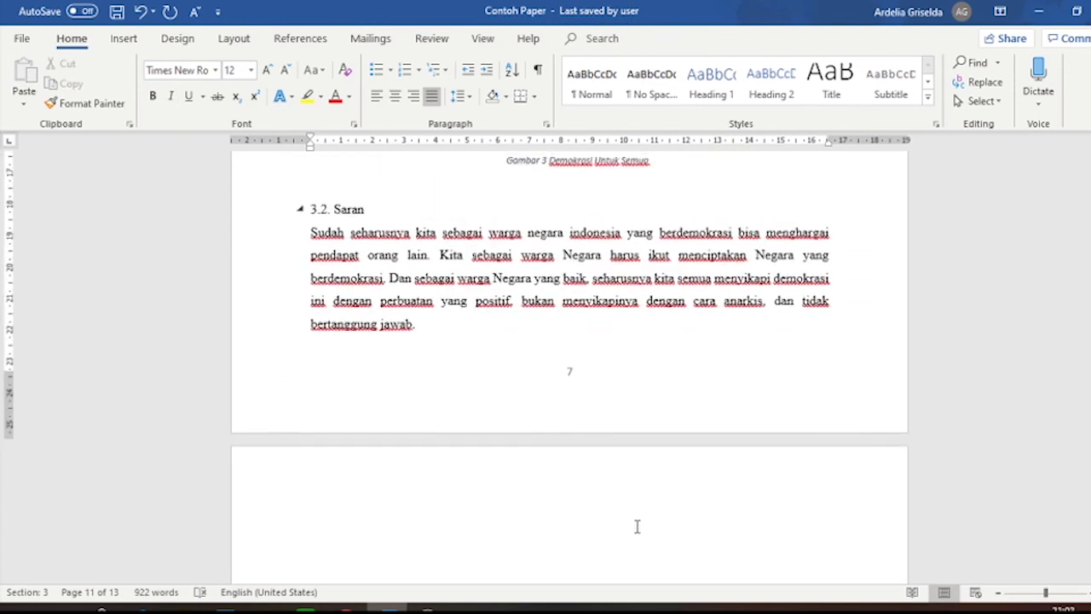
scroll(638, 526, down, 2)
click(642, 484)
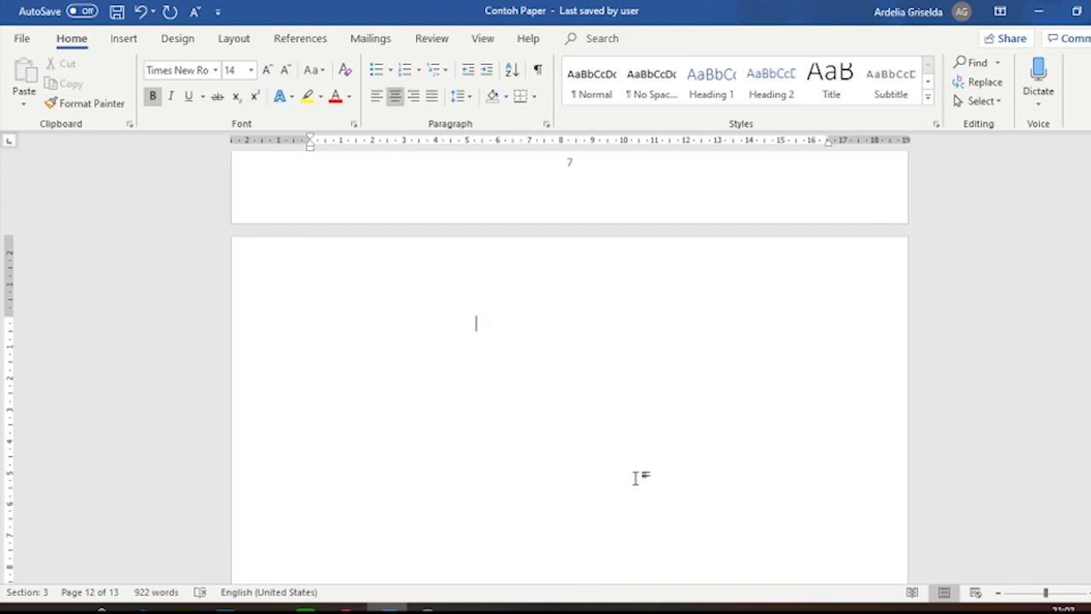
key(ctrl+l)
key(BackSpace)
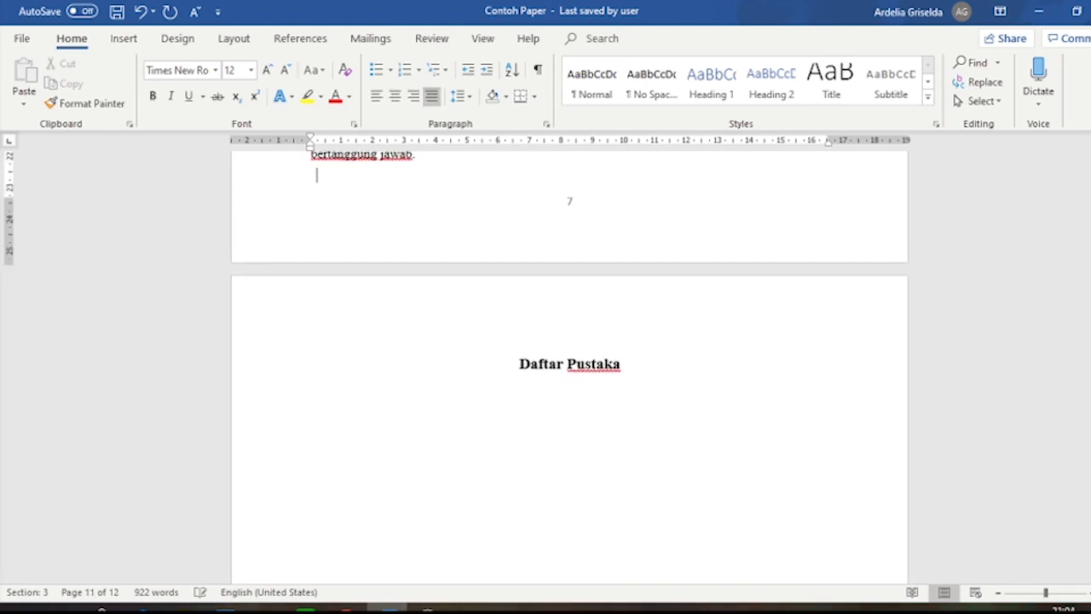
scroll(602, 443, up, 6)
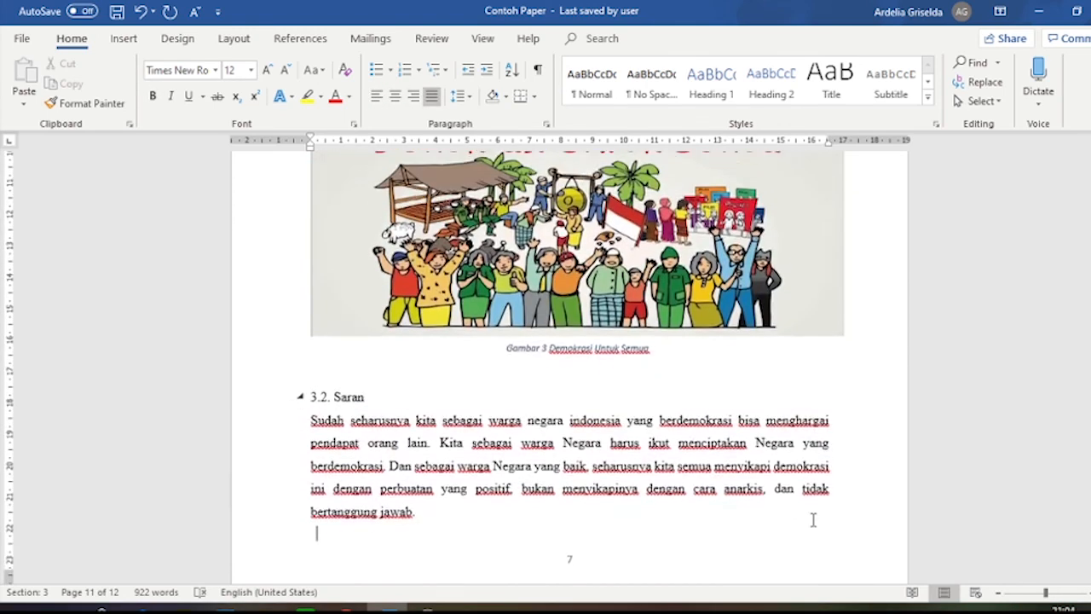
scroll(792, 507, down, 3)
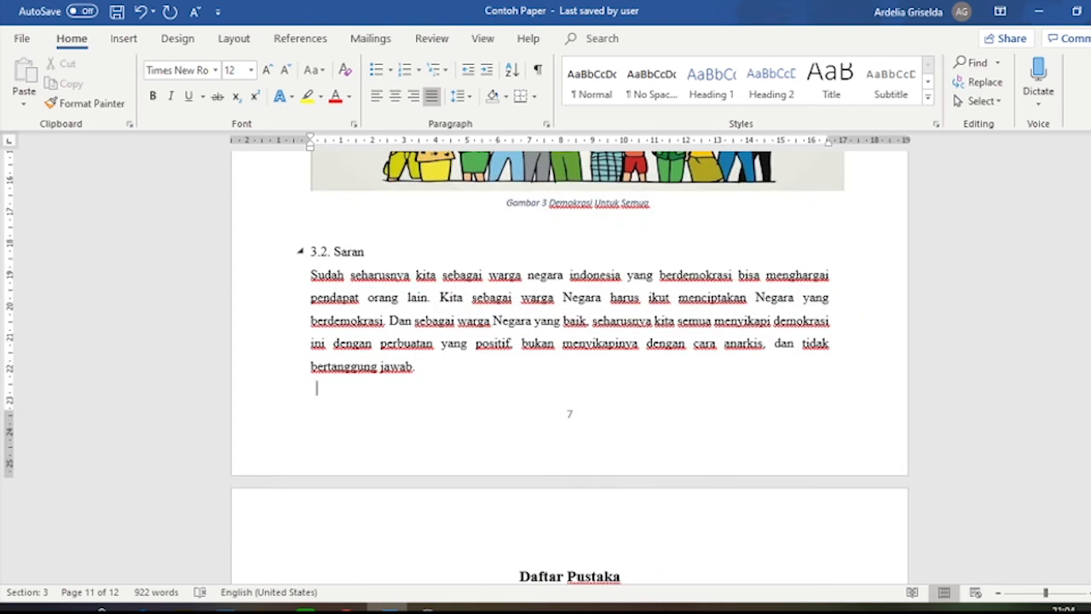
- Update the entire Daftar Isi table of contents, including both entries and page numbers
drag(1090, 522, 1090, 270)
scroll(838, 358, up, 15)
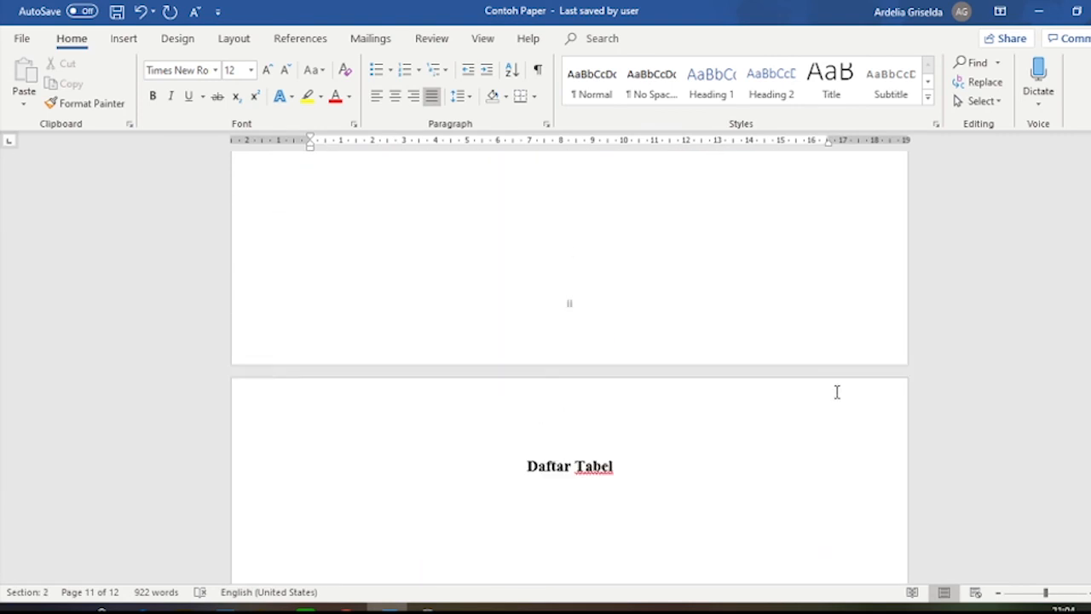
scroll(819, 418, up, 15)
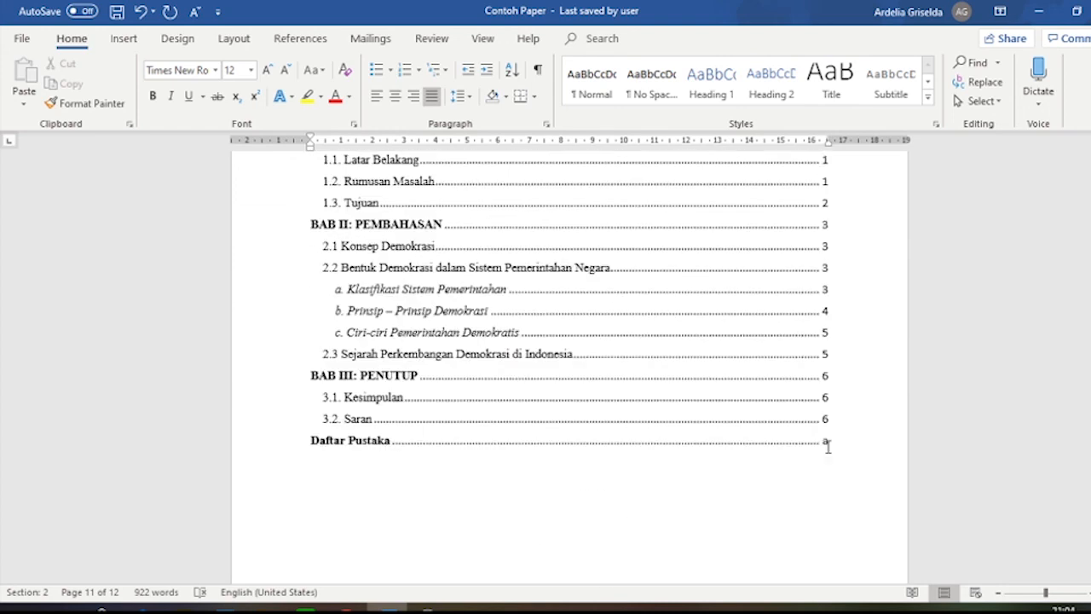
scroll(830, 450, up, 1)
scroll(683, 433, down, 3)
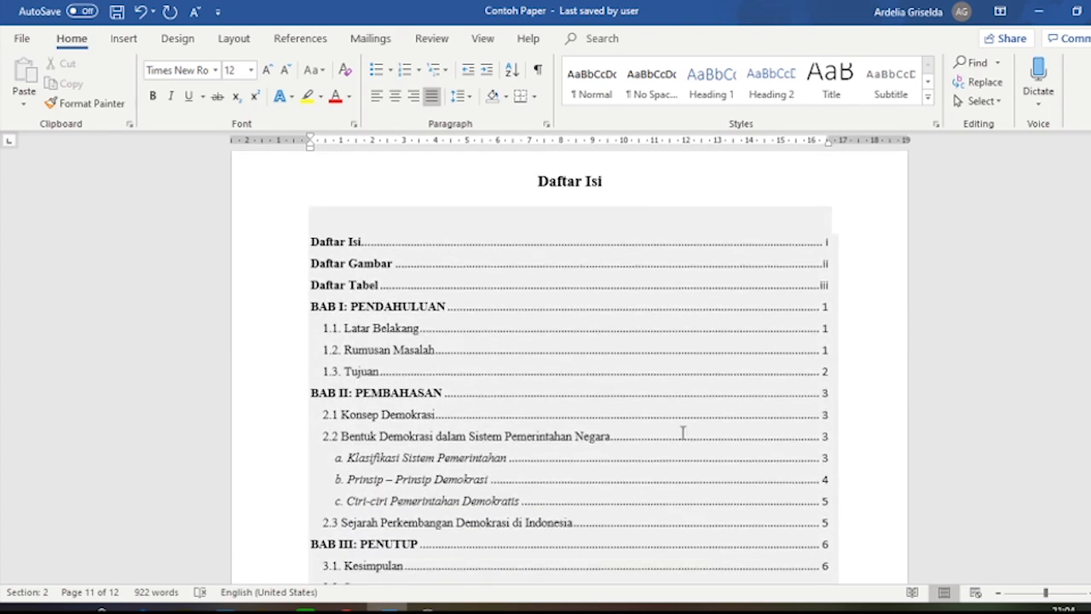
click(627, 420)
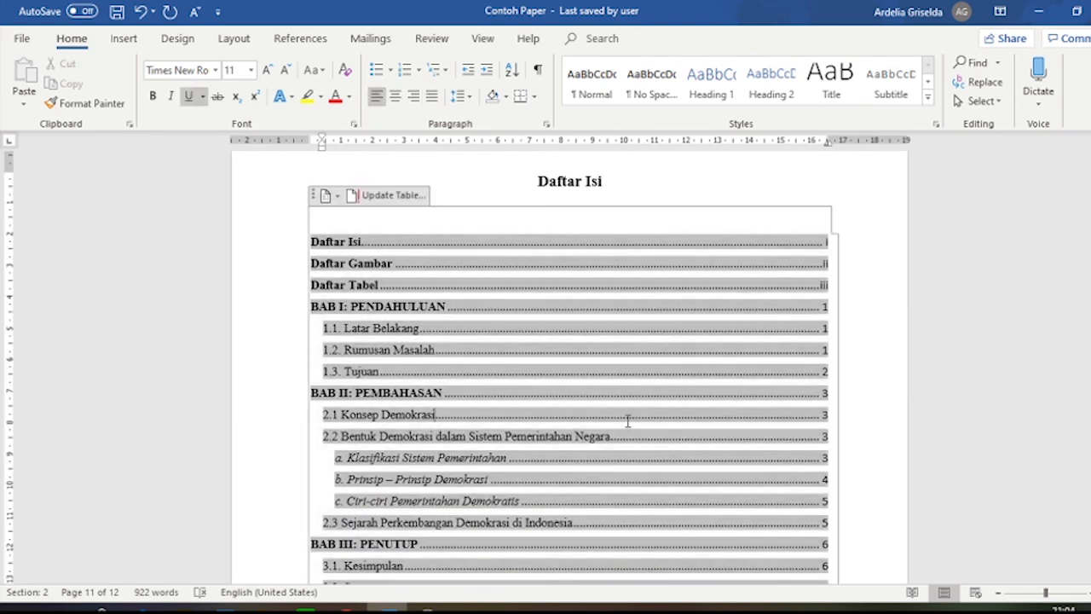
click(407, 197)
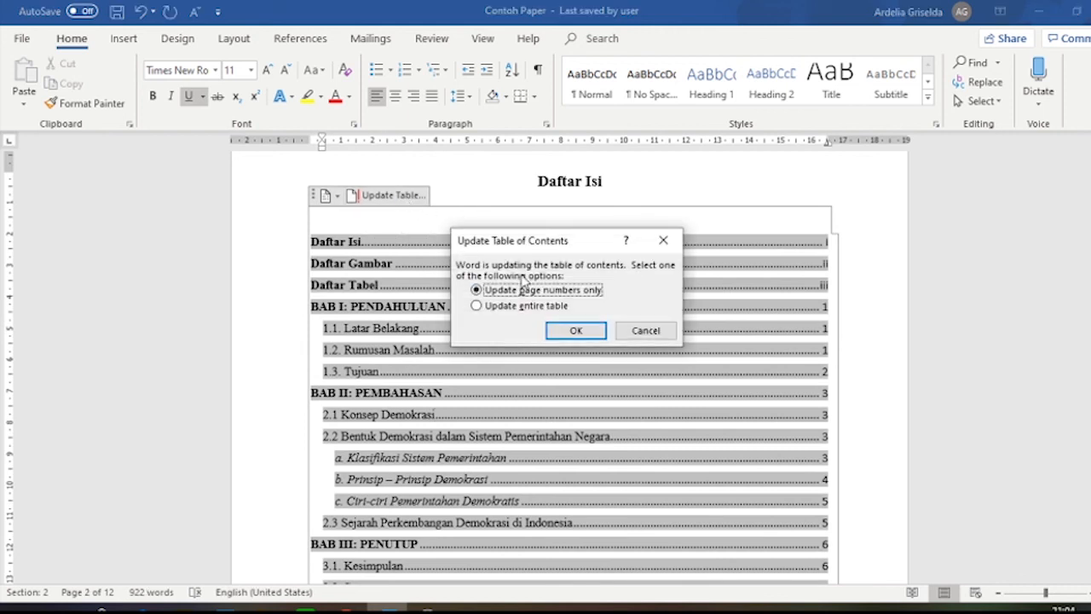
click(527, 306)
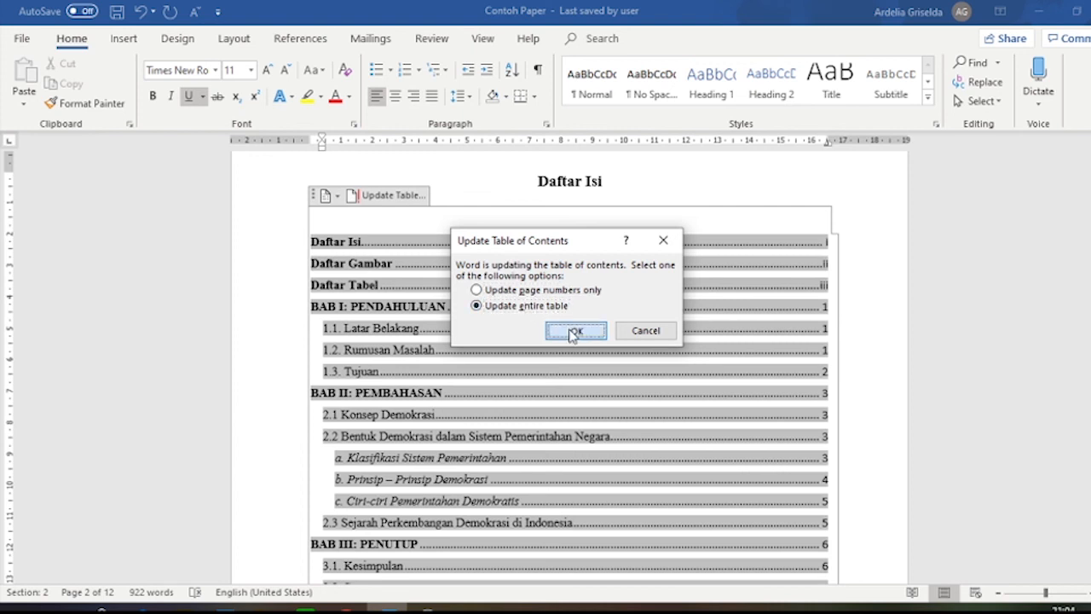
click(571, 331)
- Start a table of figures on the line below the Daftar Gambar heading, using the Gambar caption label
scroll(650, 428, down, 2)
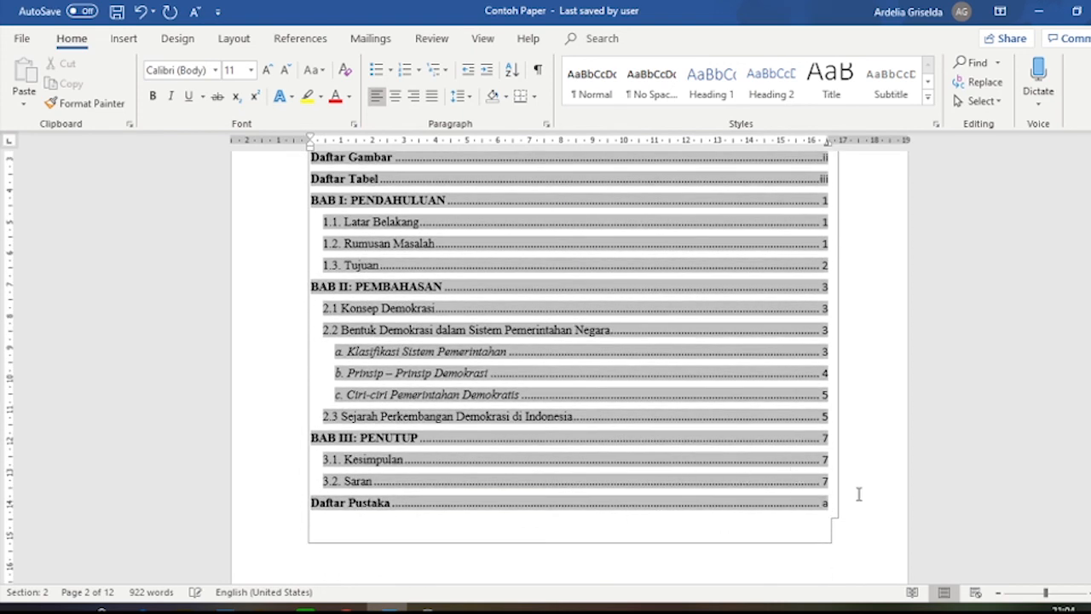
scroll(859, 495, down, 7)
scroll(858, 493, up, 3)
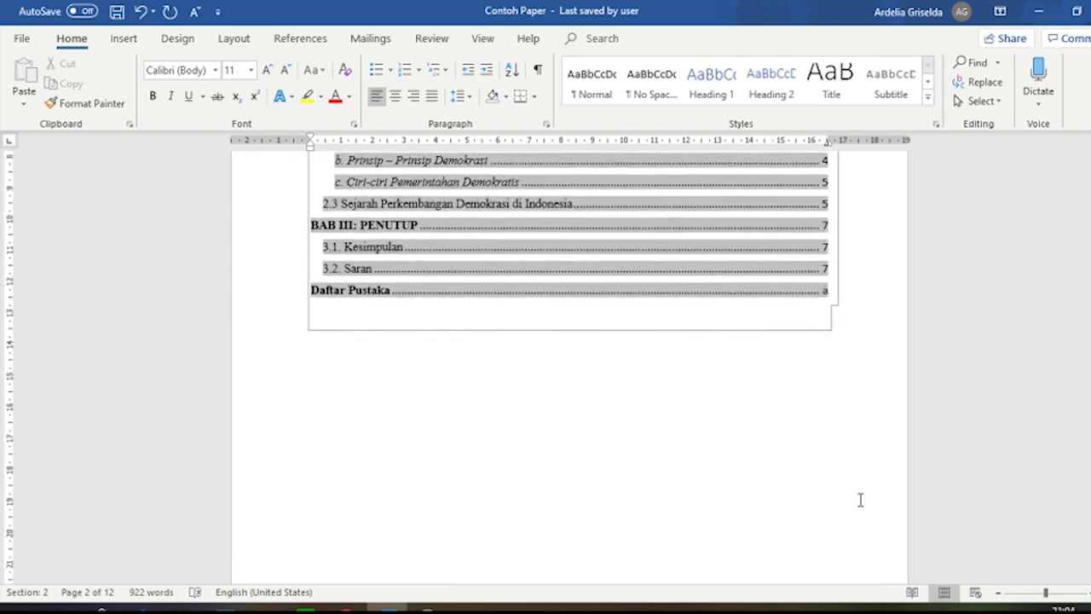
scroll(860, 499, up, 3)
scroll(696, 419, down, 7)
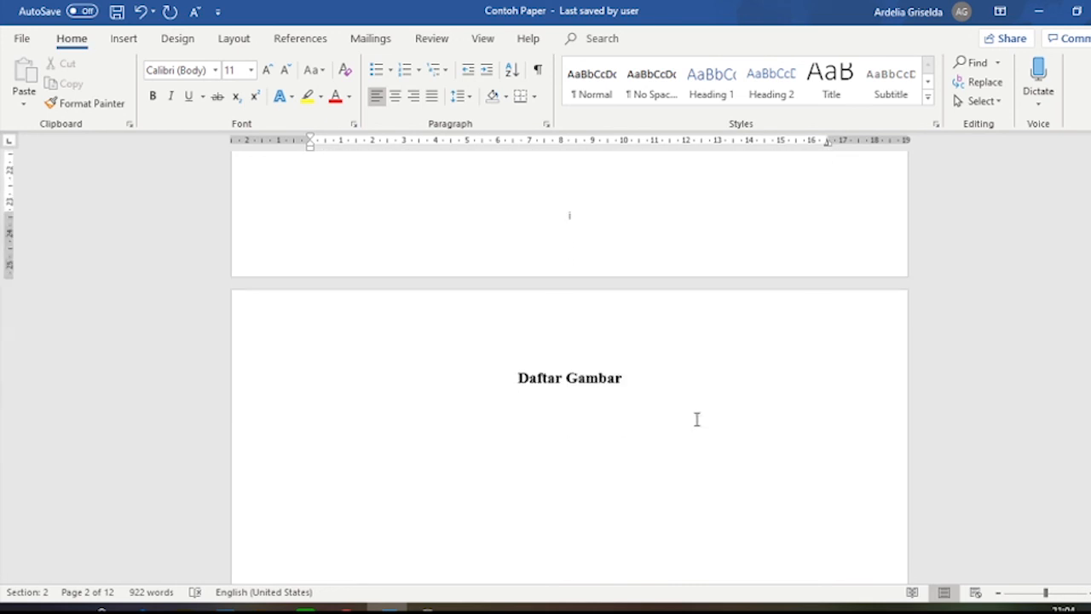
click(513, 426)
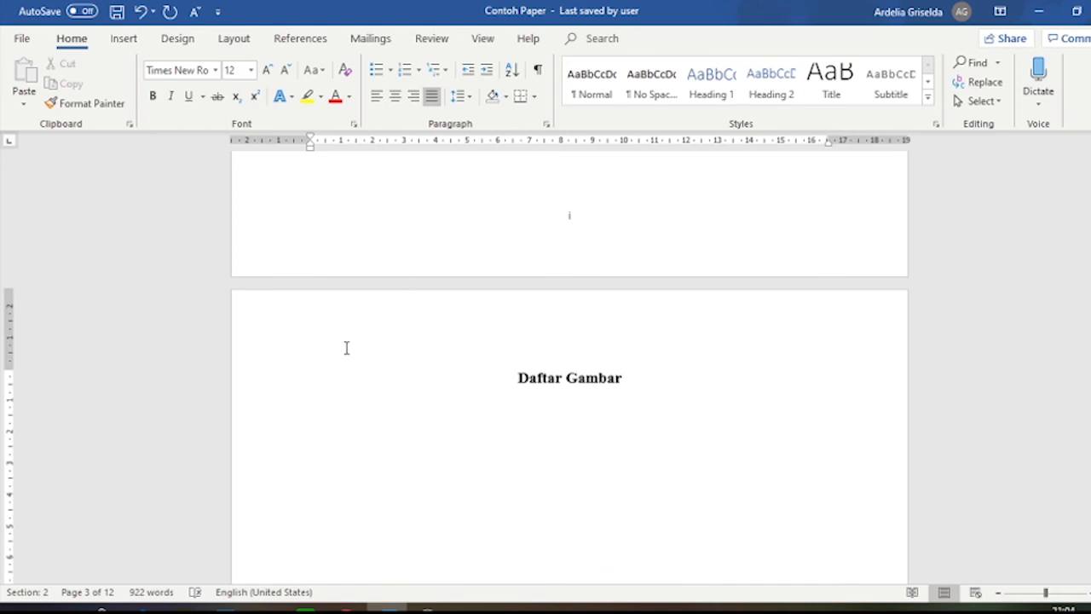
click(302, 40)
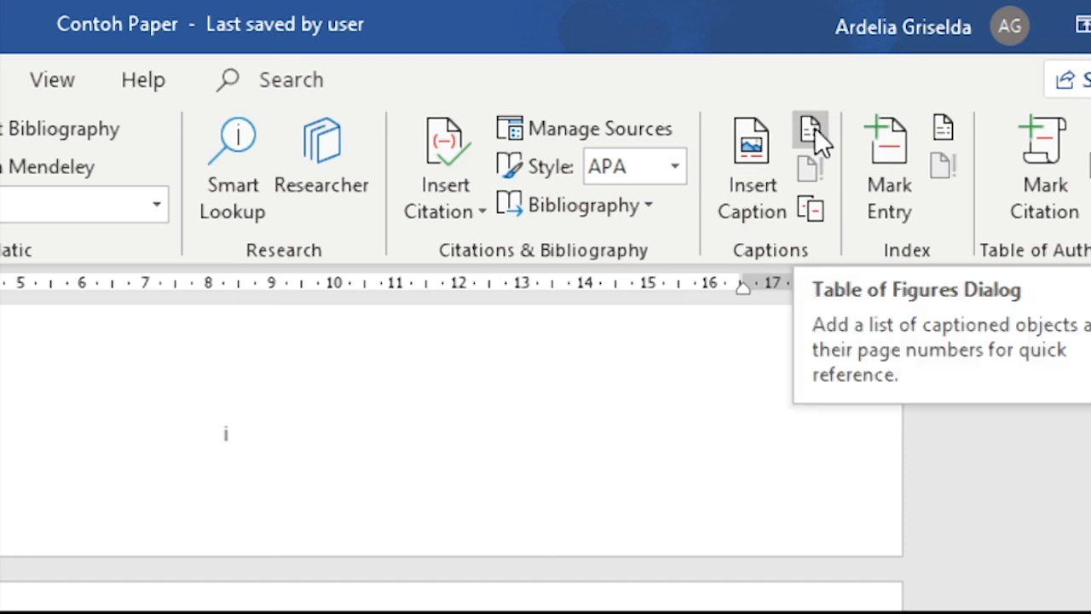
click(814, 127)
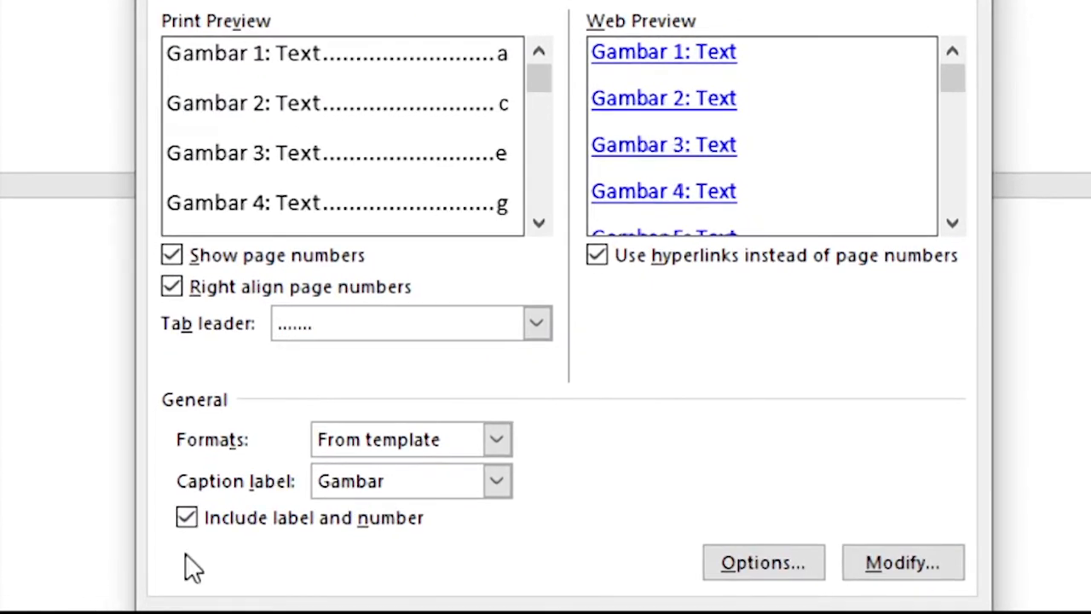
click(458, 480)
click(441, 552)
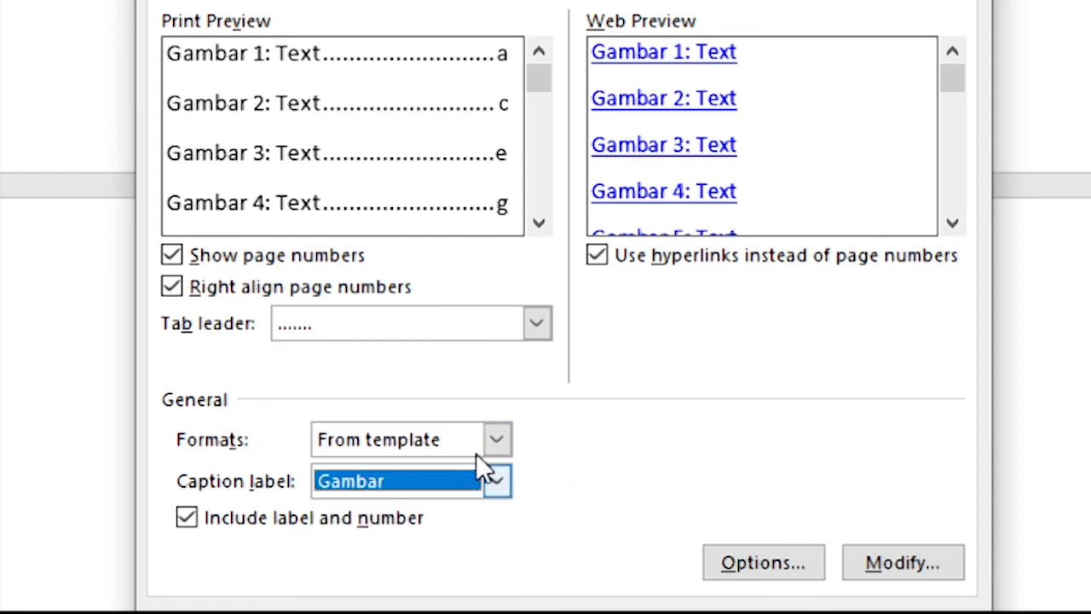
- Preview the Formal format, switch back to From template, and insert the list of pictures under Daftar Gambar
click(441, 433)
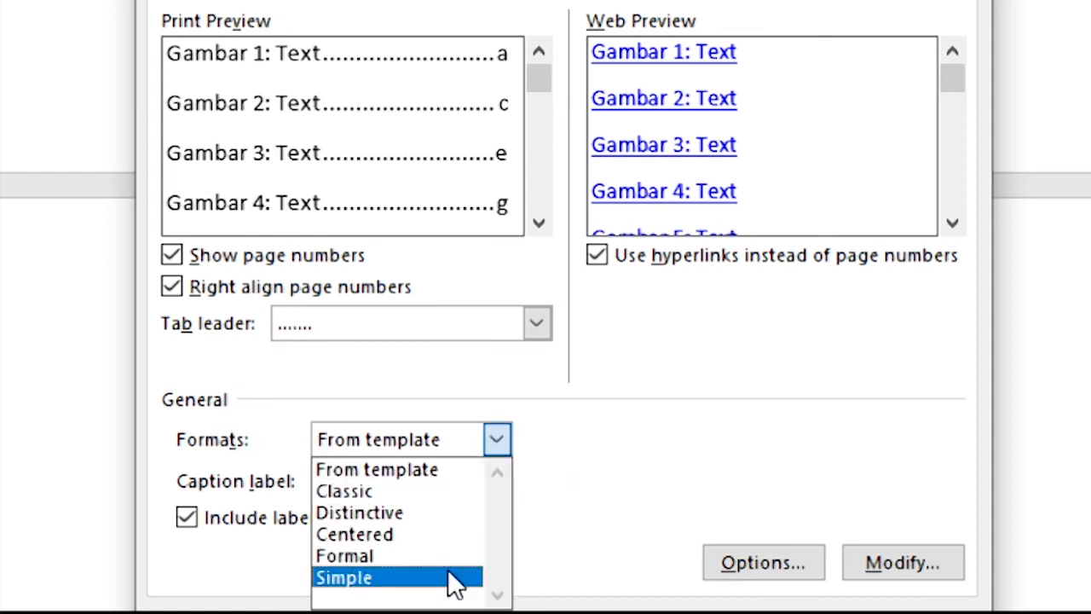
click(418, 559)
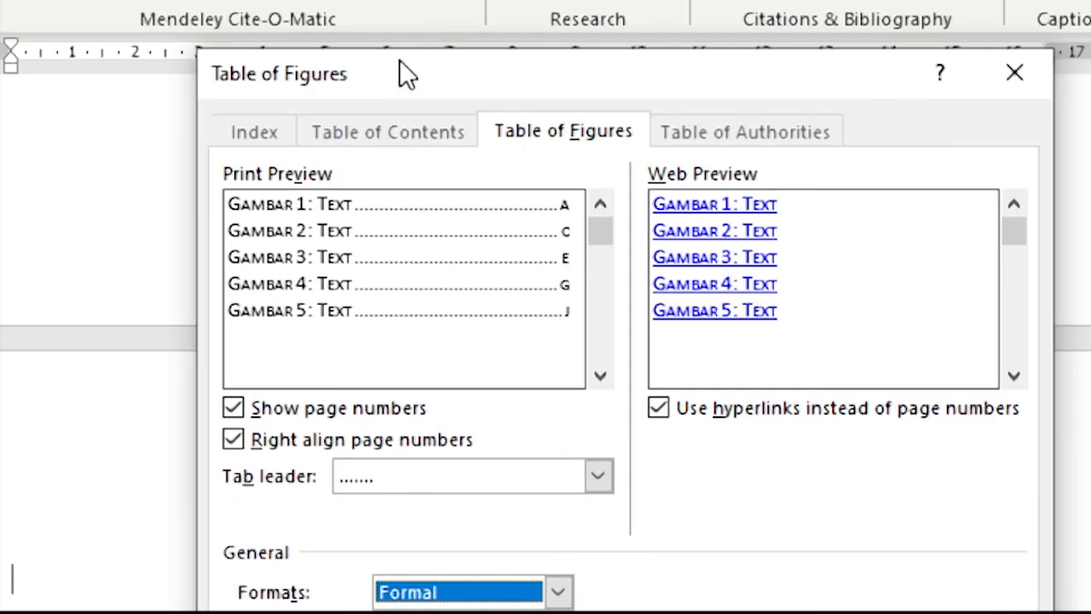
click(514, 592)
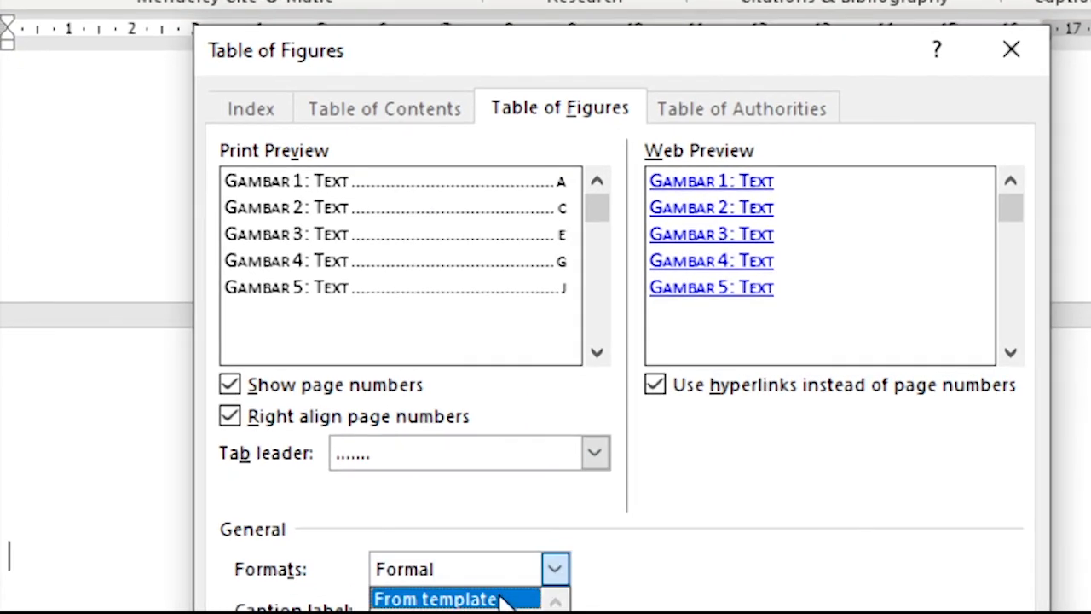
click(502, 598)
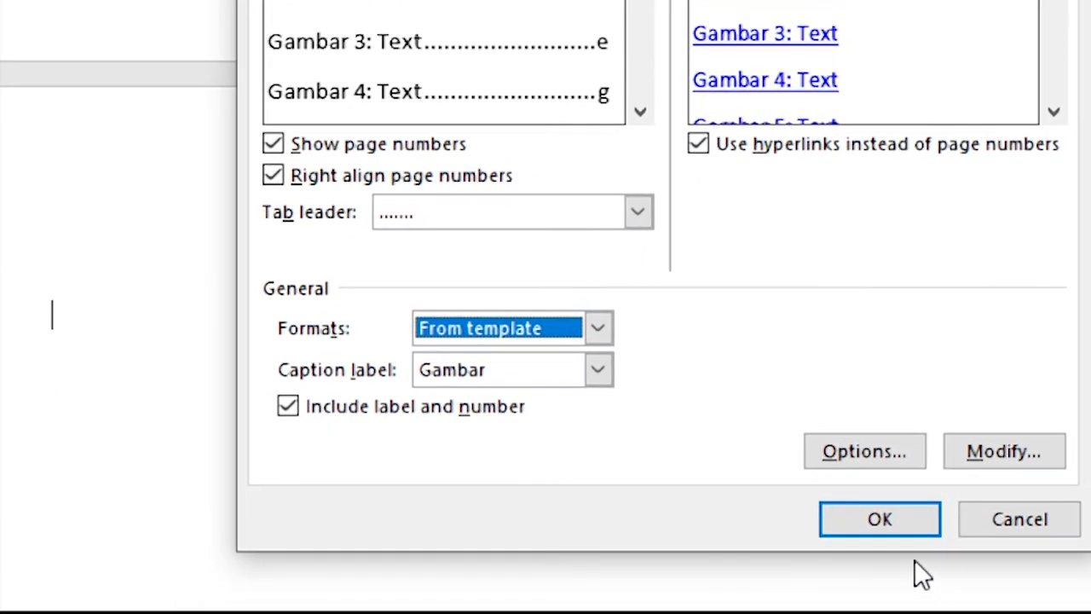
click(882, 522)
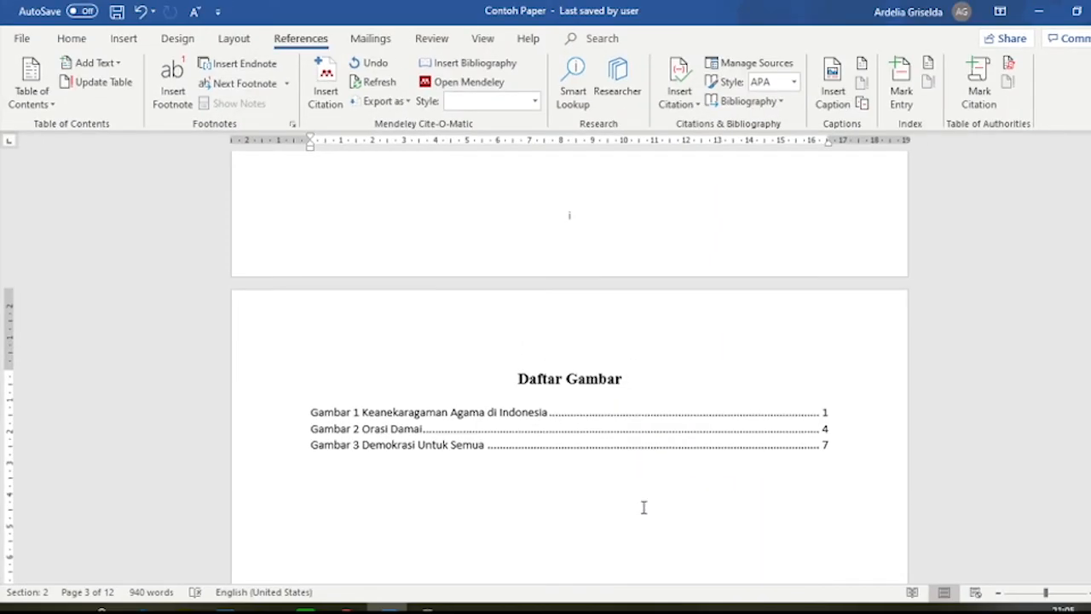
- Insert a table of figures under the Daftar Tabel heading using the Tabel caption label and the From template format
scroll(695, 439, down, 10)
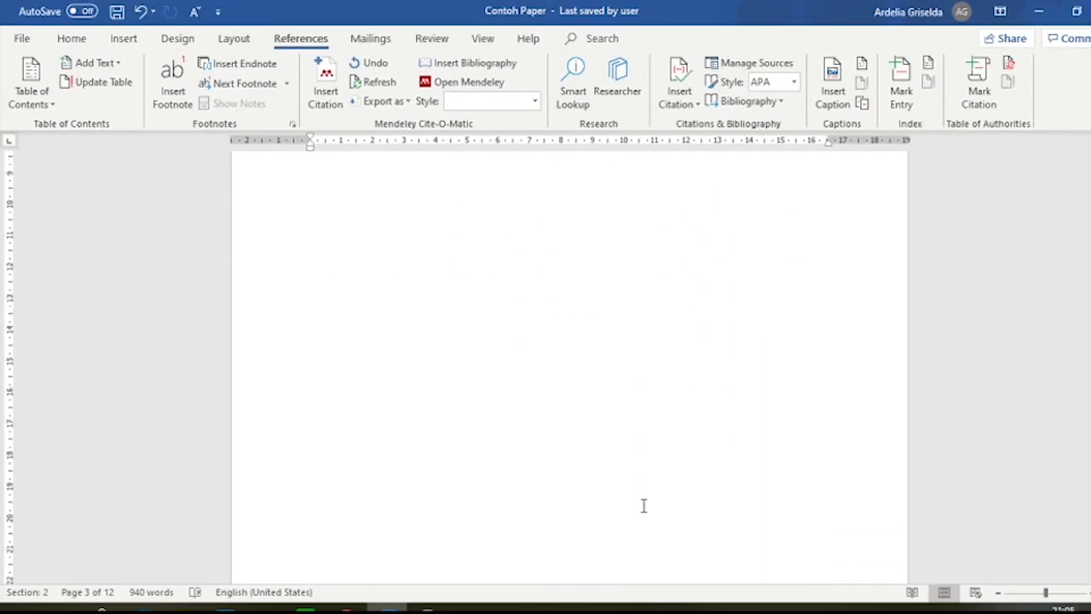
scroll(631, 452, down, 3)
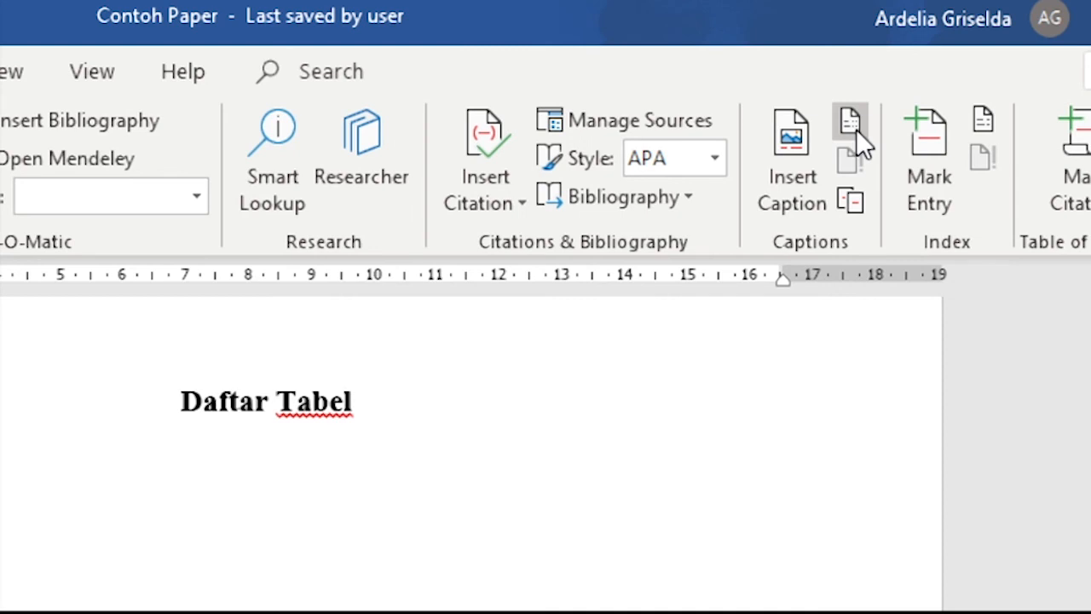
click(857, 132)
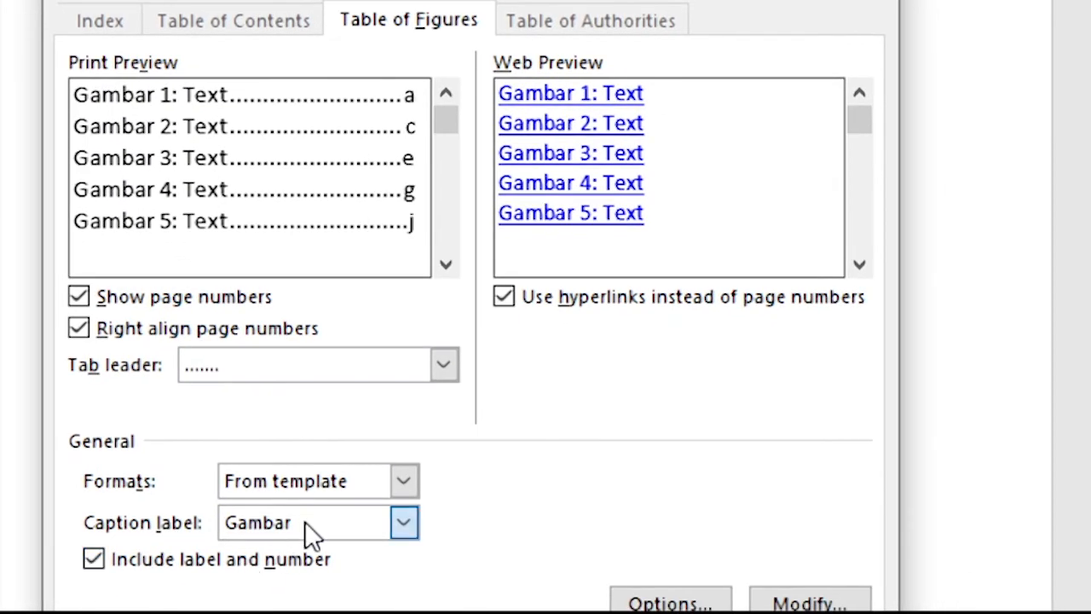
click(333, 583)
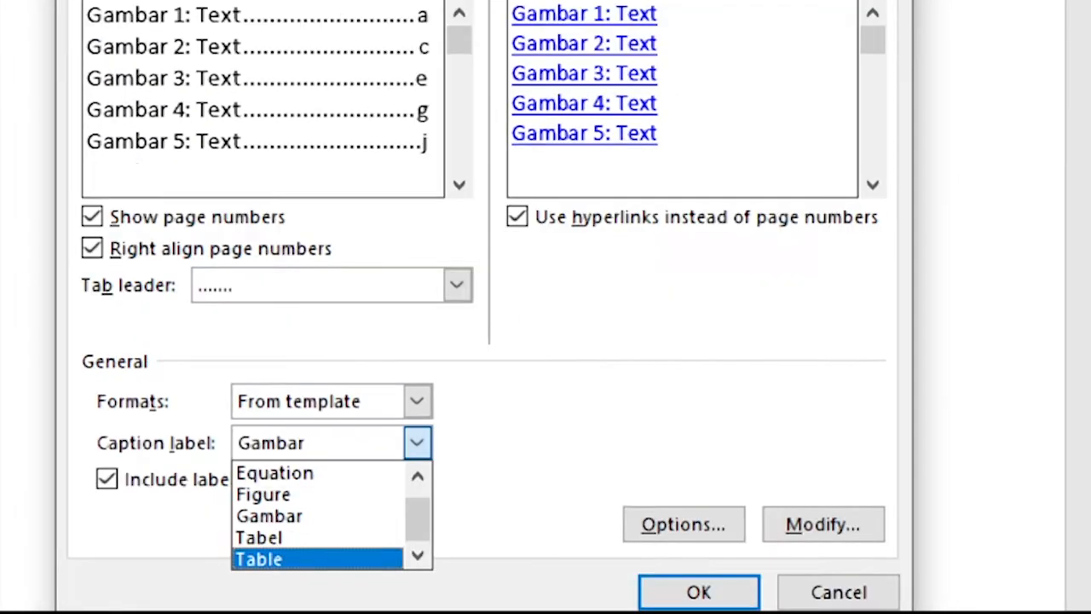
click(283, 538)
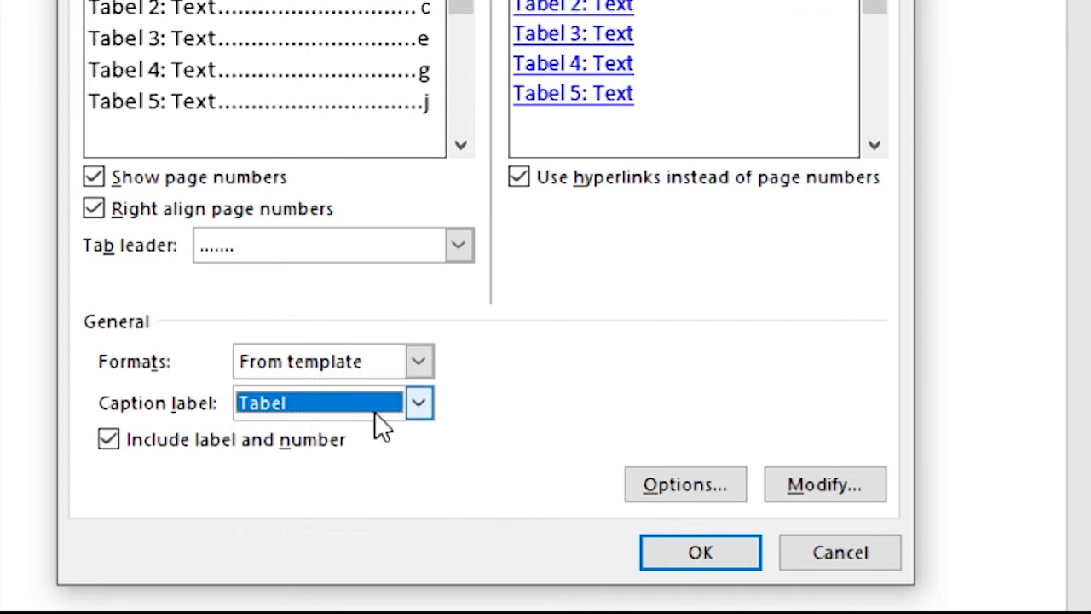
click(724, 562)
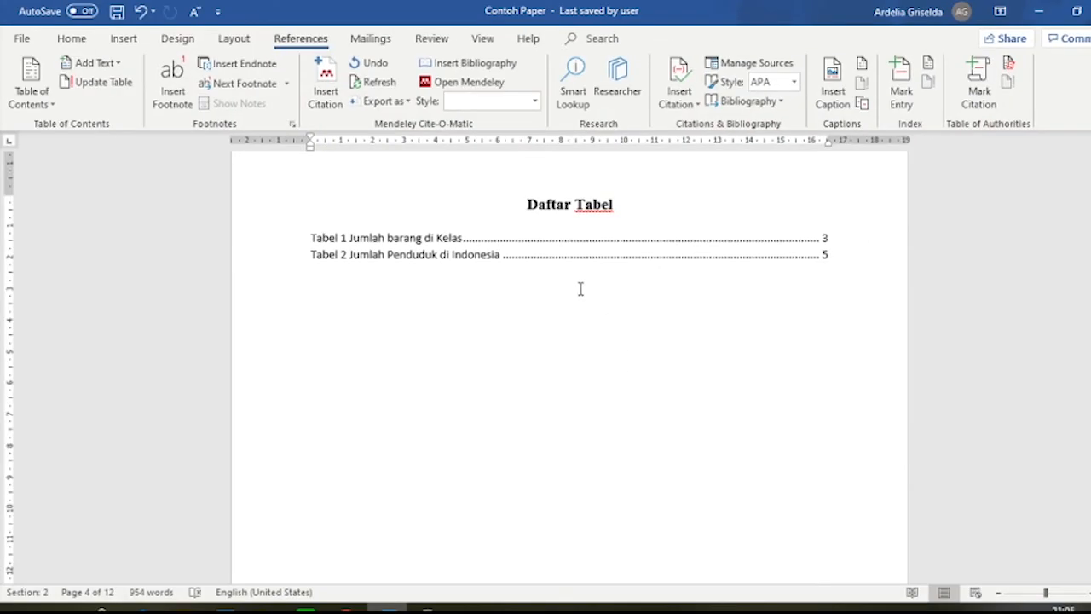
- Review the document from Daftar Tabel through section 1.3 Tujuan and back past Daftar Isi to the cover page
scroll(650, 328, down, 15)
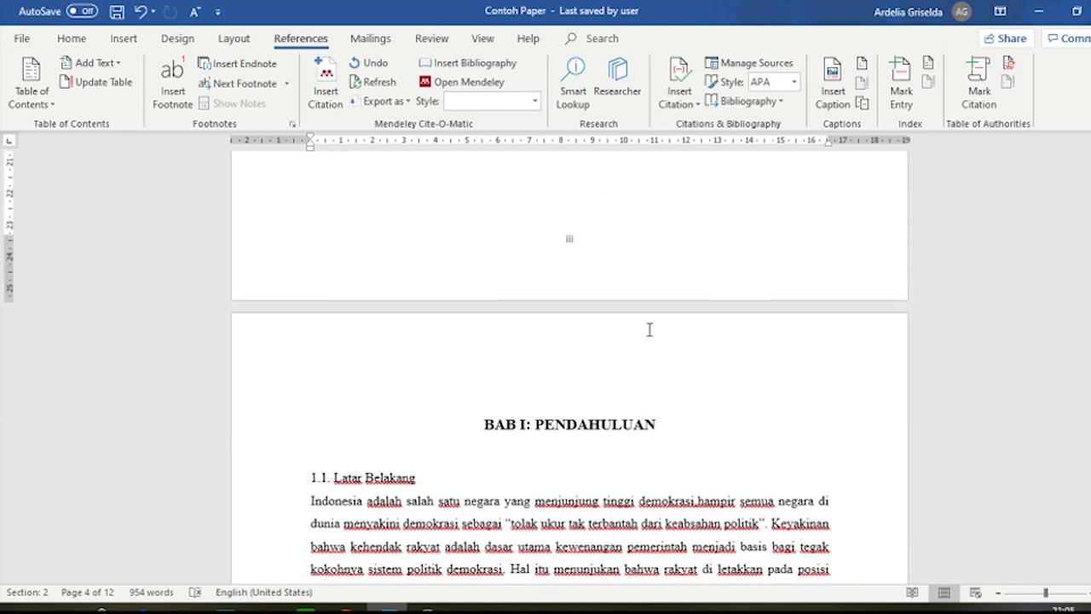
scroll(650, 333, down, 15)
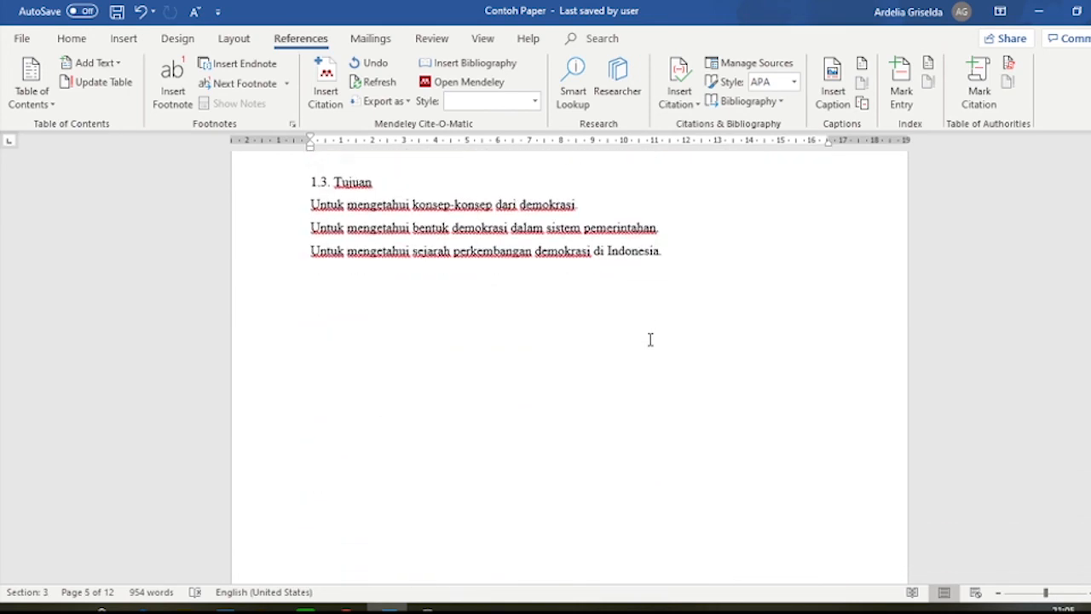
scroll(651, 339, down, 5)
scroll(673, 404, up, 10)
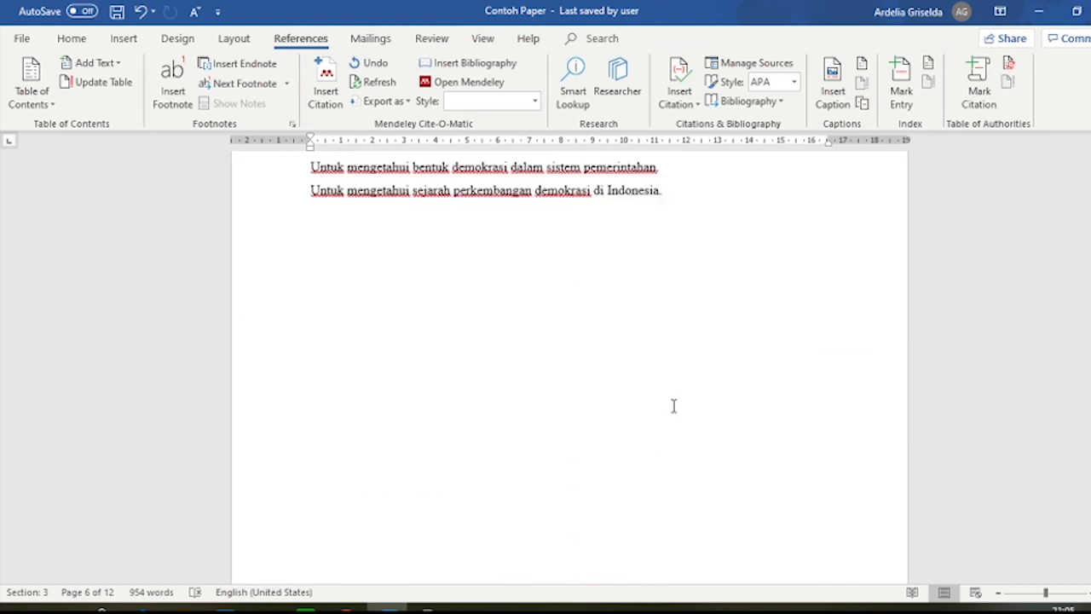
scroll(674, 415, up, 20)
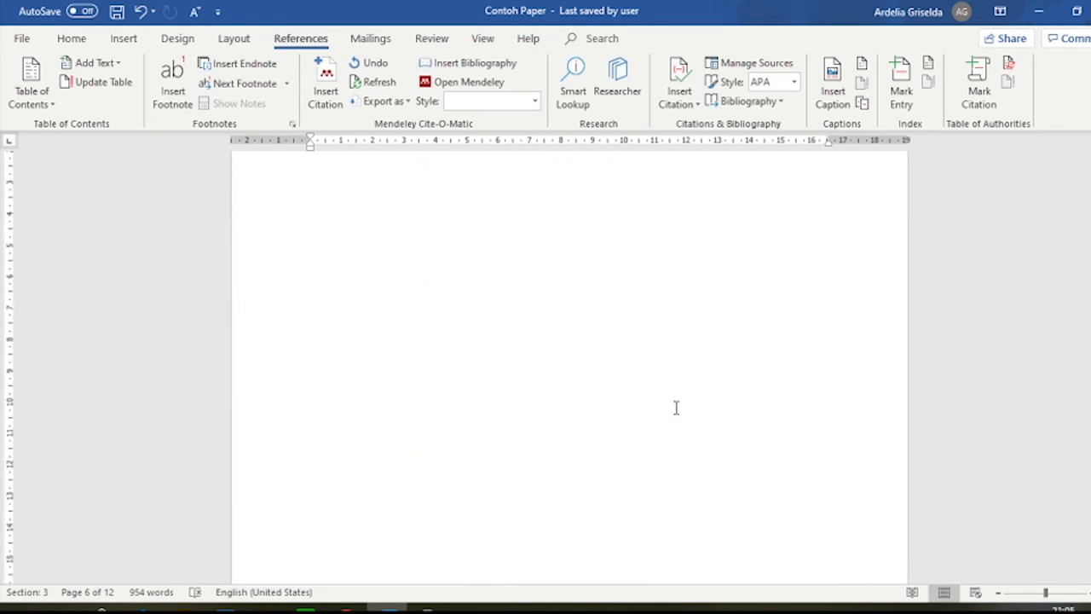
scroll(677, 411, up, 15)
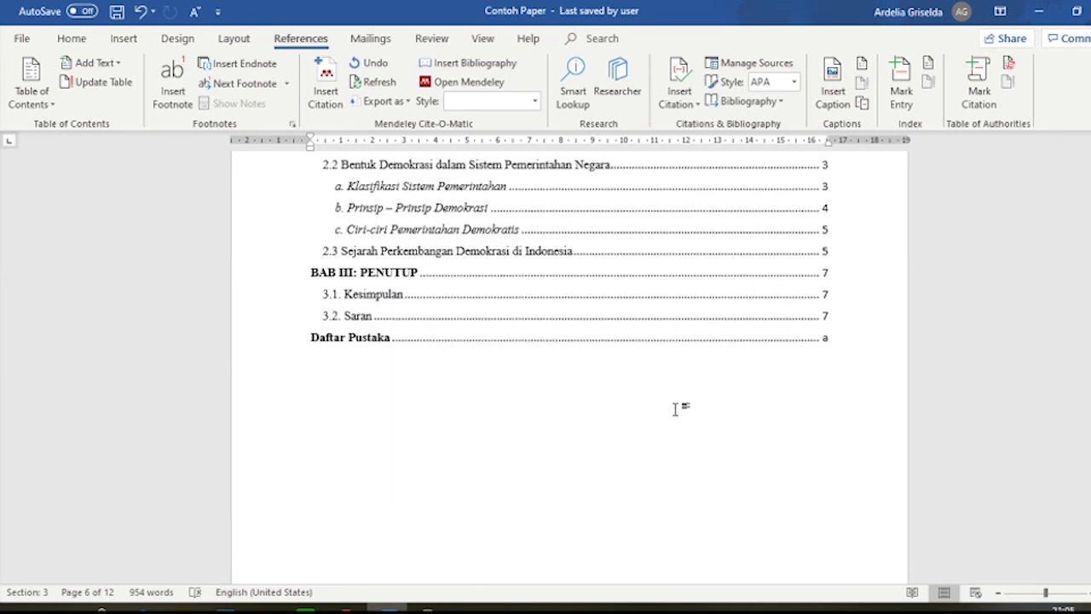
scroll(677, 410, up, 3)
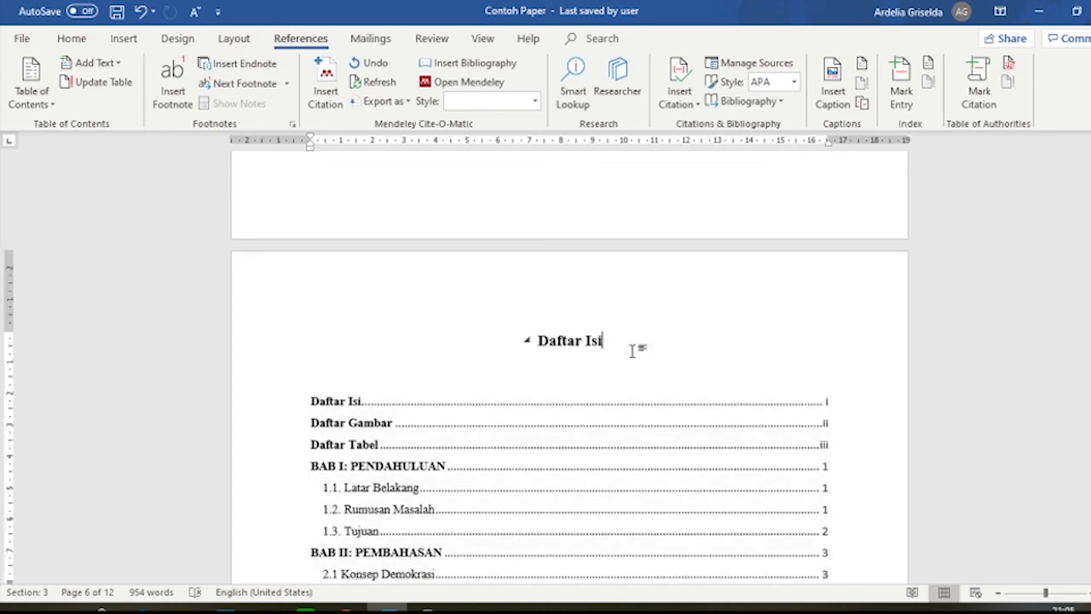
scroll(638, 350, up, 5)
scroll(641, 349, up, 8)
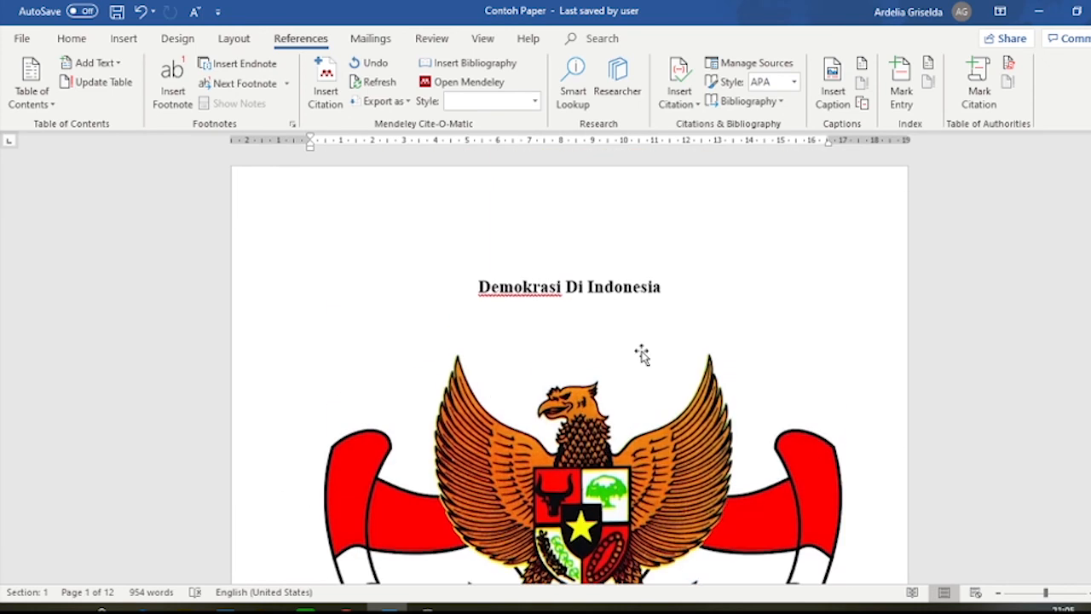